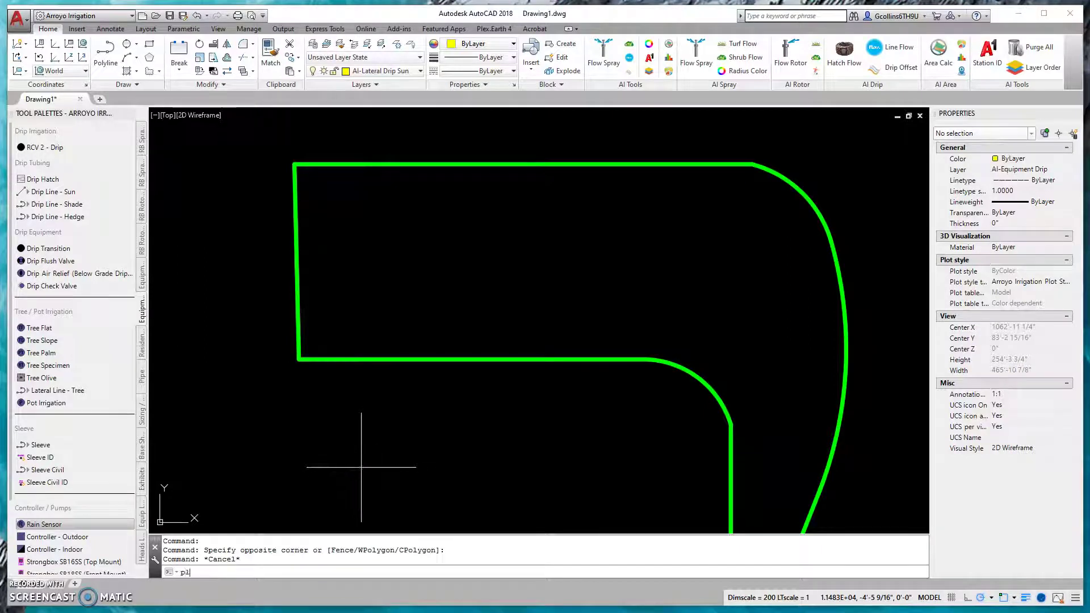
# Step: Draw a yellow polyline from the bed's lower-left corner across to past its right edge
pyautogui.press('Return')
pyautogui.click(299, 359)
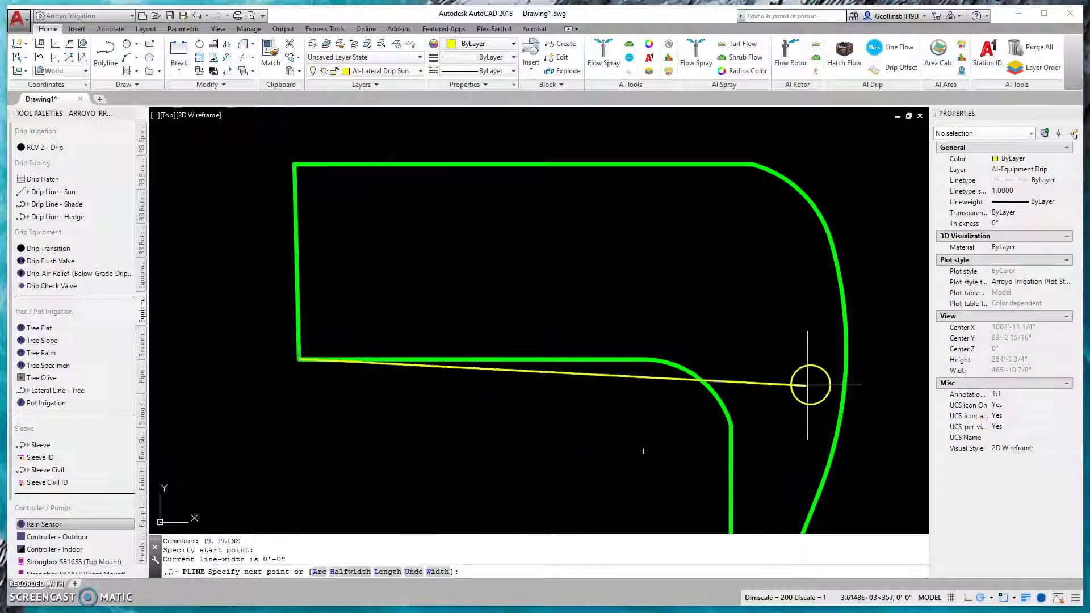
pyautogui.click(877, 359)
pyautogui.press('Escape')
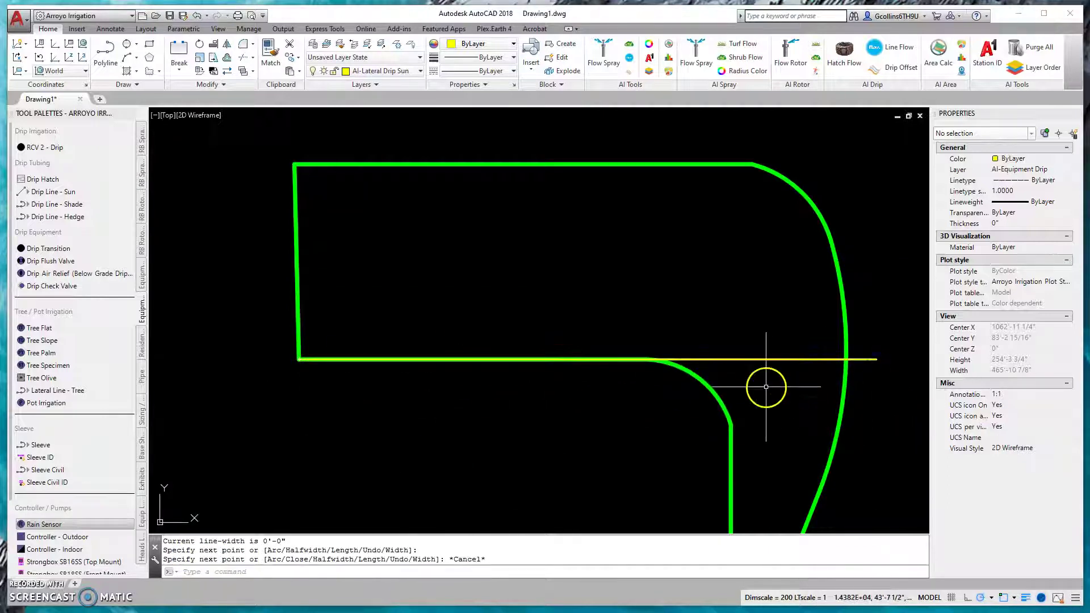
# Step: Move the yellow line up so it sits just above the green bottom edge
pyautogui.write('m')
pyautogui.press('Return')
pyautogui.click(752, 365)
pyautogui.click(747, 348)
pyautogui.press('Return')
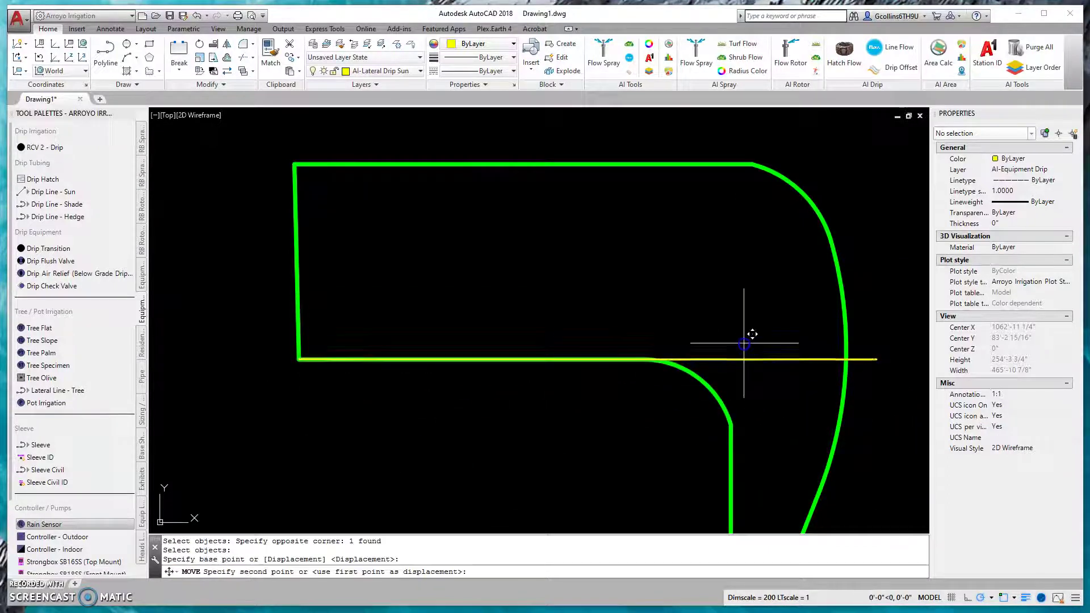
pyautogui.click(743, 341)
pyautogui.click(743, 333)
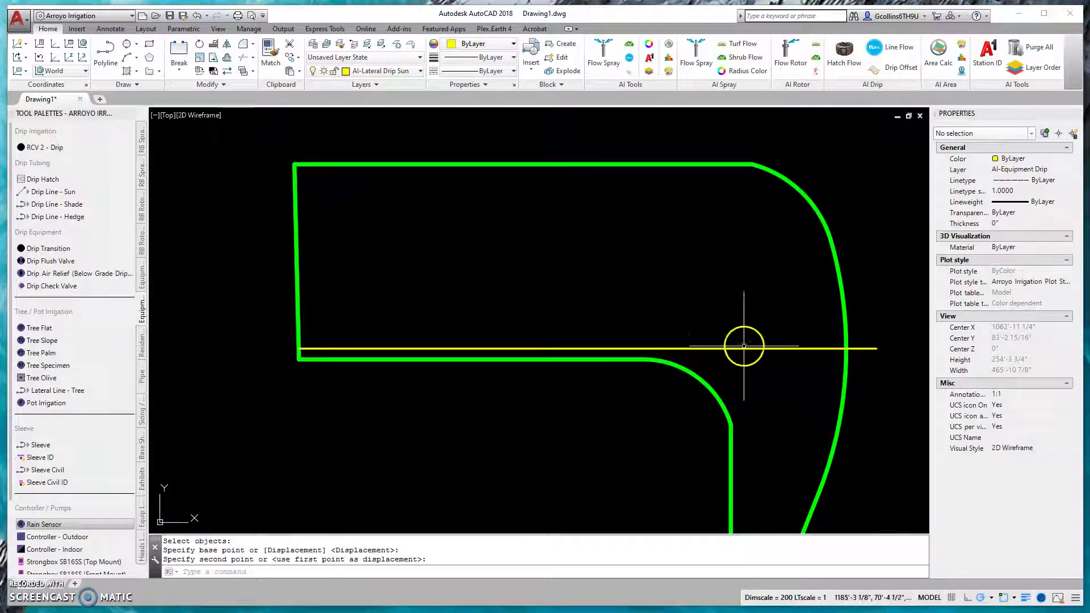
pyautogui.press('Escape')
pyautogui.press('Escape')
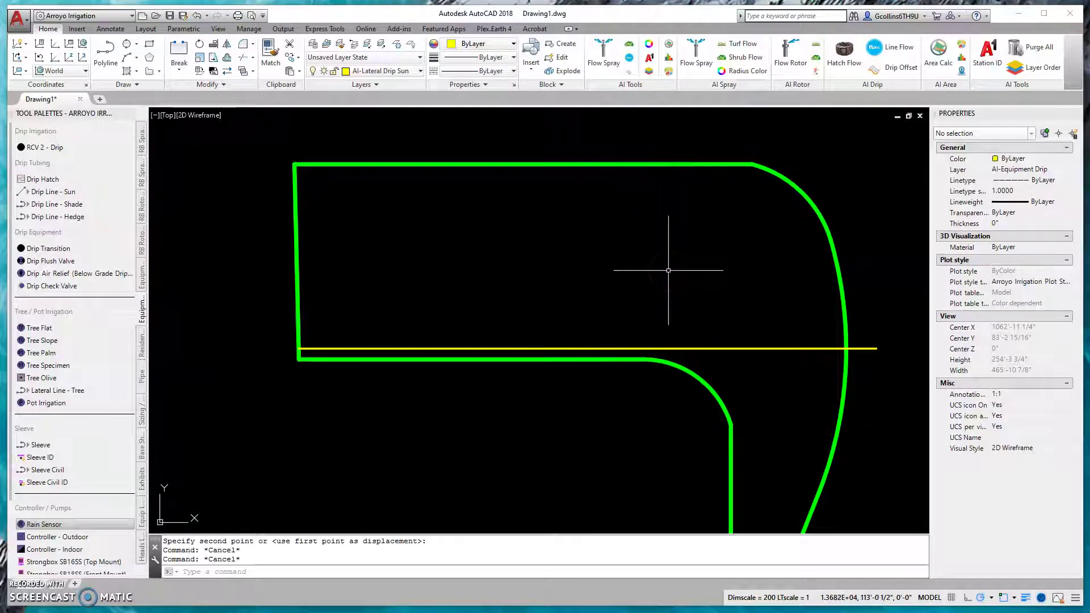
# Step: Copy the yellow drip line straight up, placing the first parallel rows above it
pyautogui.click(637, 335)
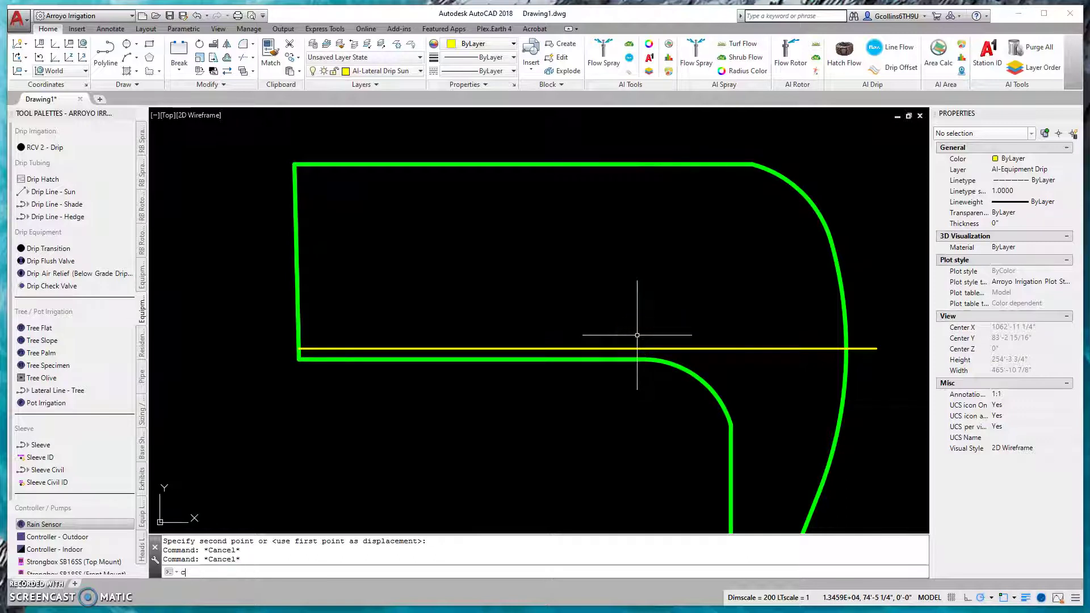
pyautogui.write('o')
pyautogui.click(661, 348)
pyautogui.press('Return')
pyautogui.click(698, 348)
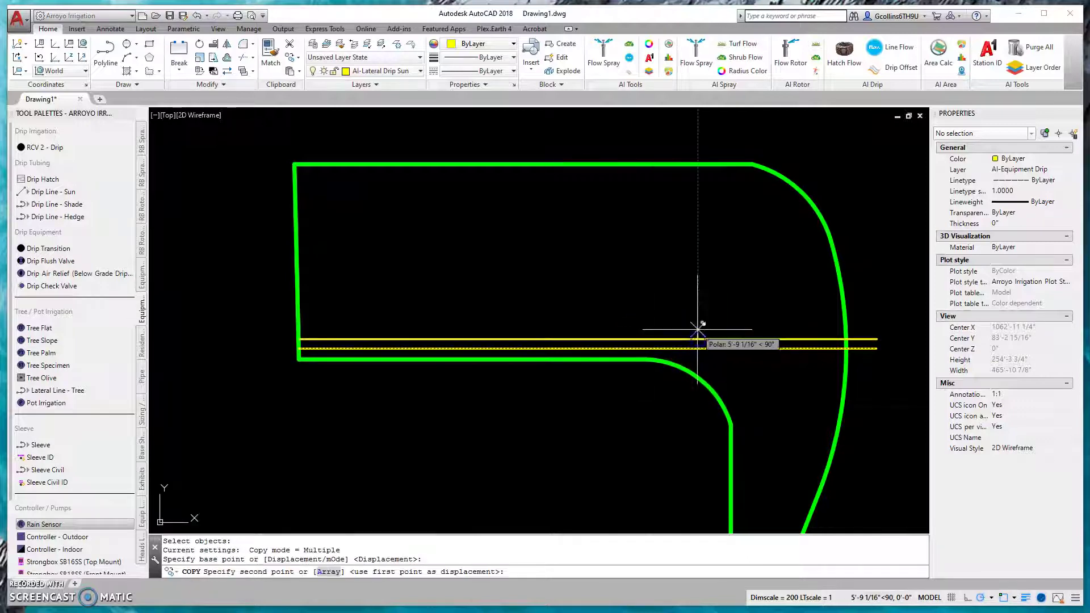
pyautogui.click(695, 318)
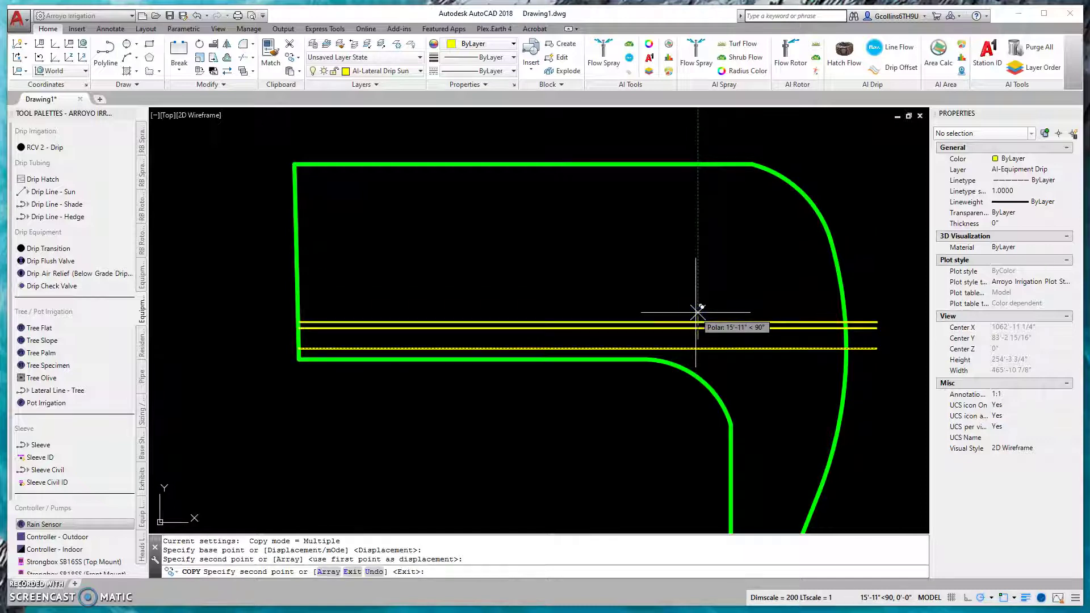
pyautogui.click(697, 289)
# Step: Add further parallel drip rows upward until the last one sits near the top edge
pyautogui.click(698, 307)
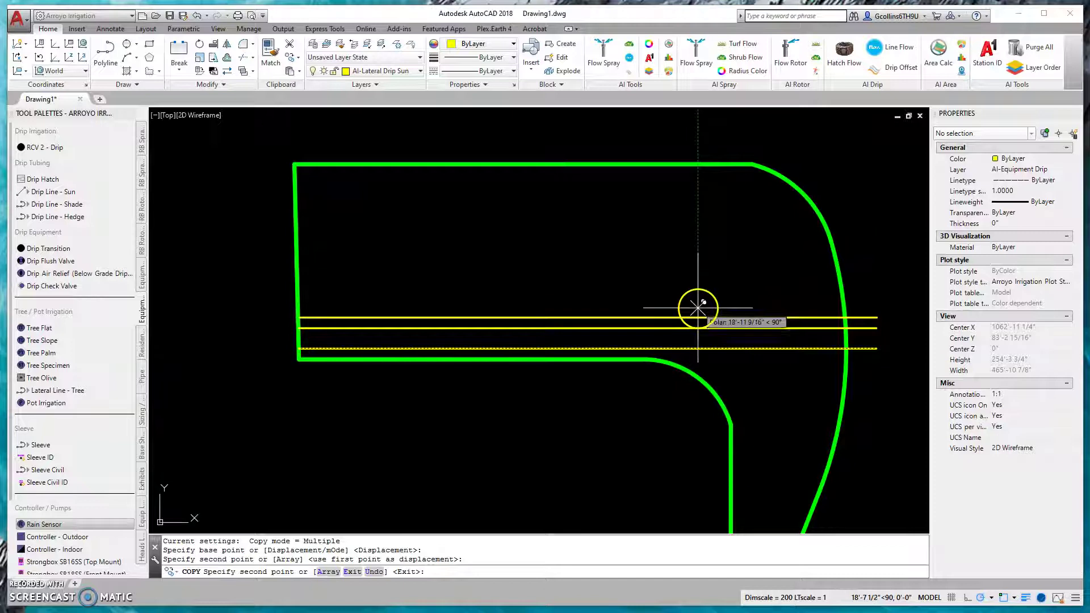
pyautogui.click(699, 267)
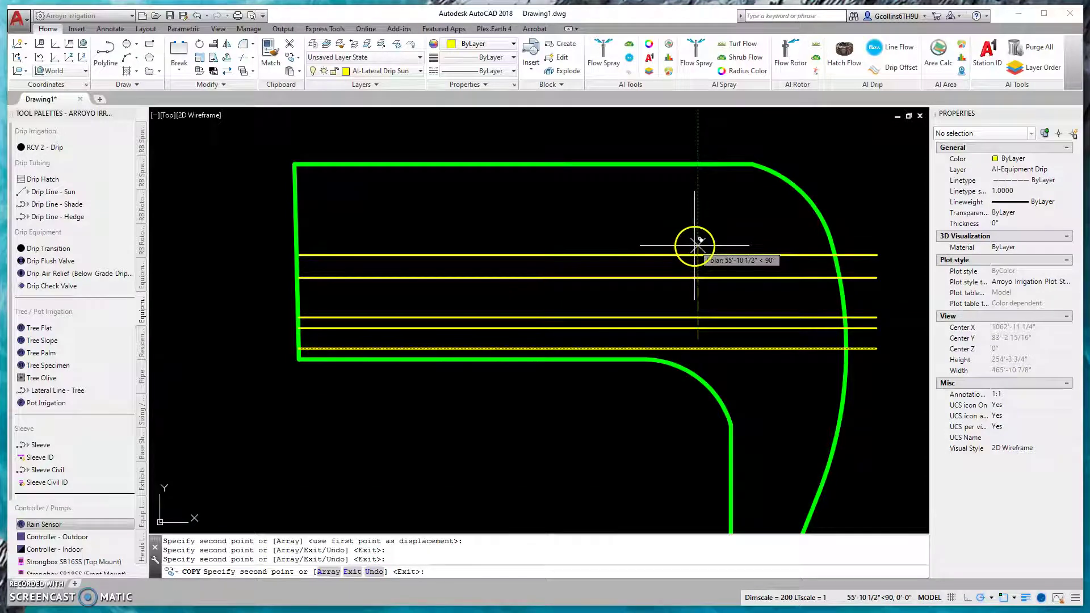
pyautogui.click(697, 244)
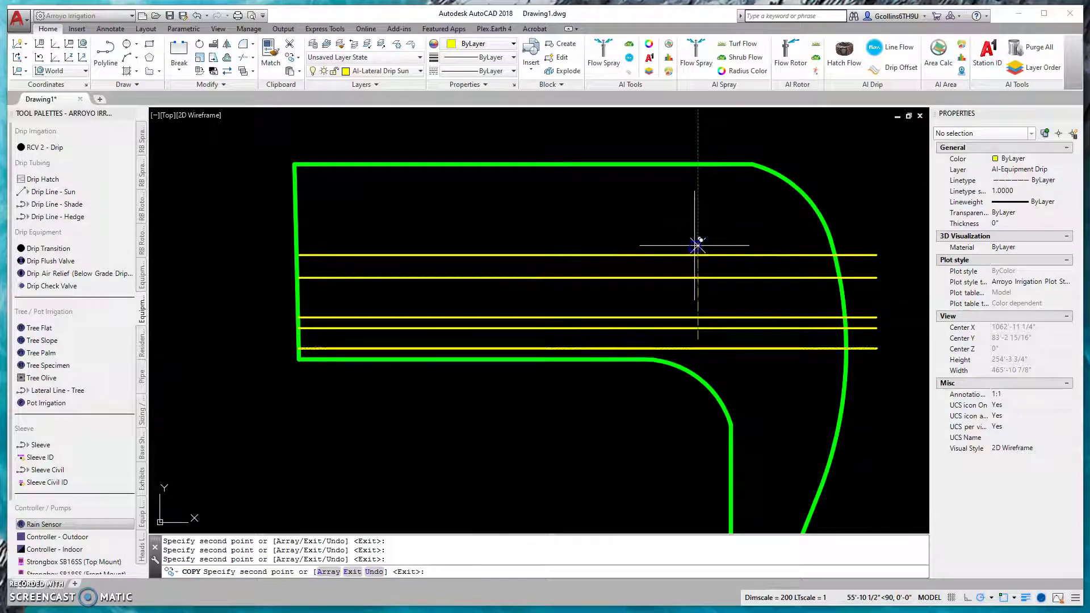
pyautogui.click(698, 211)
pyautogui.click(698, 198)
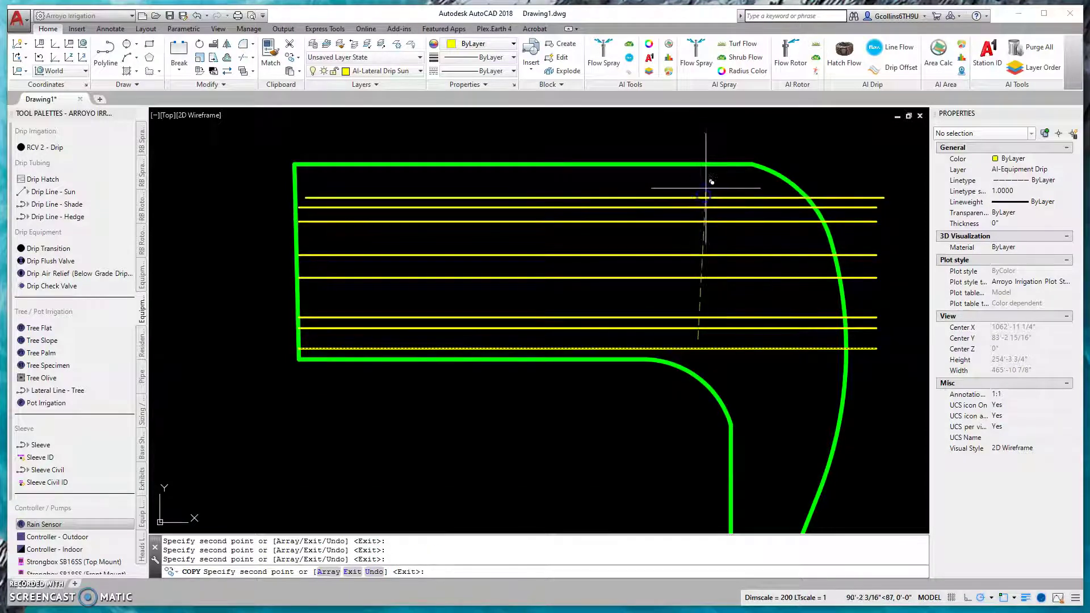
pyautogui.click(698, 176)
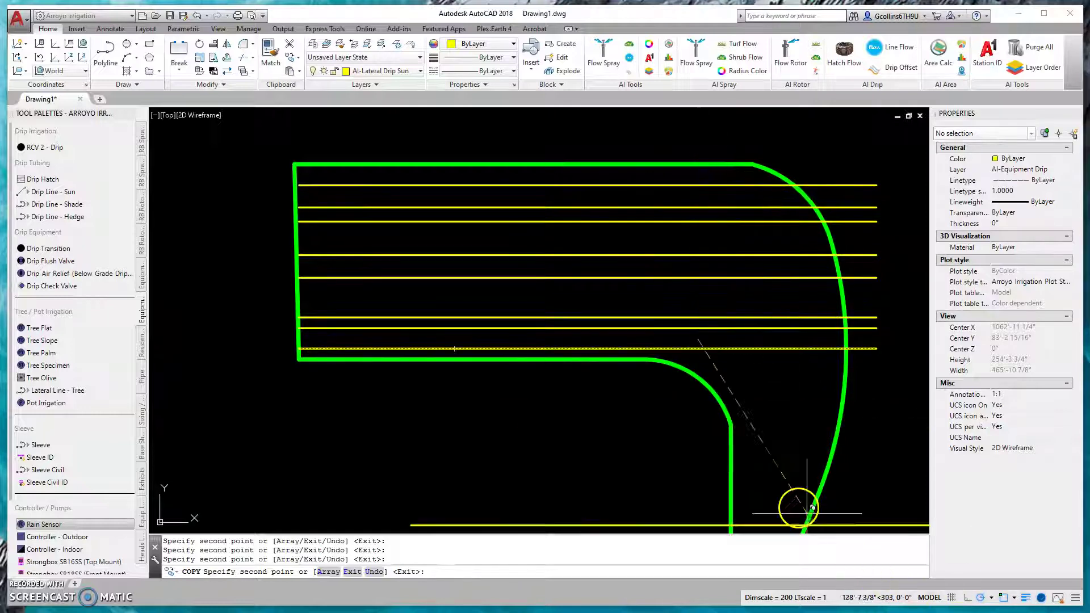
pyautogui.press('Escape')
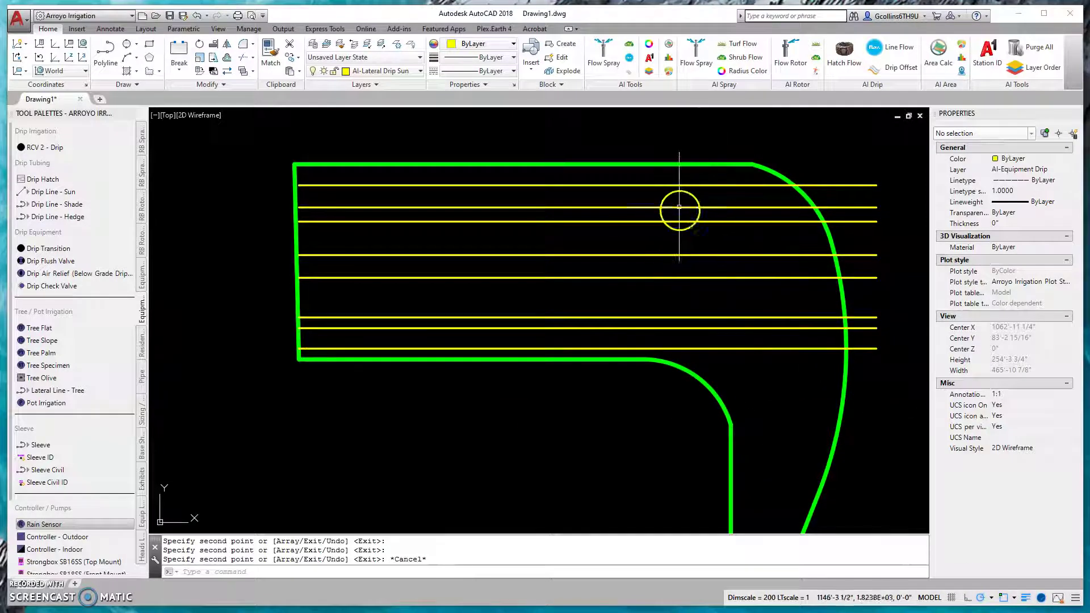
pyautogui.scroll(2, 679, 320)
# Step: Draw a small circle, about 9'-6" radius, on a drip line and shift it left
pyautogui.write('c')
pyautogui.press('Return')
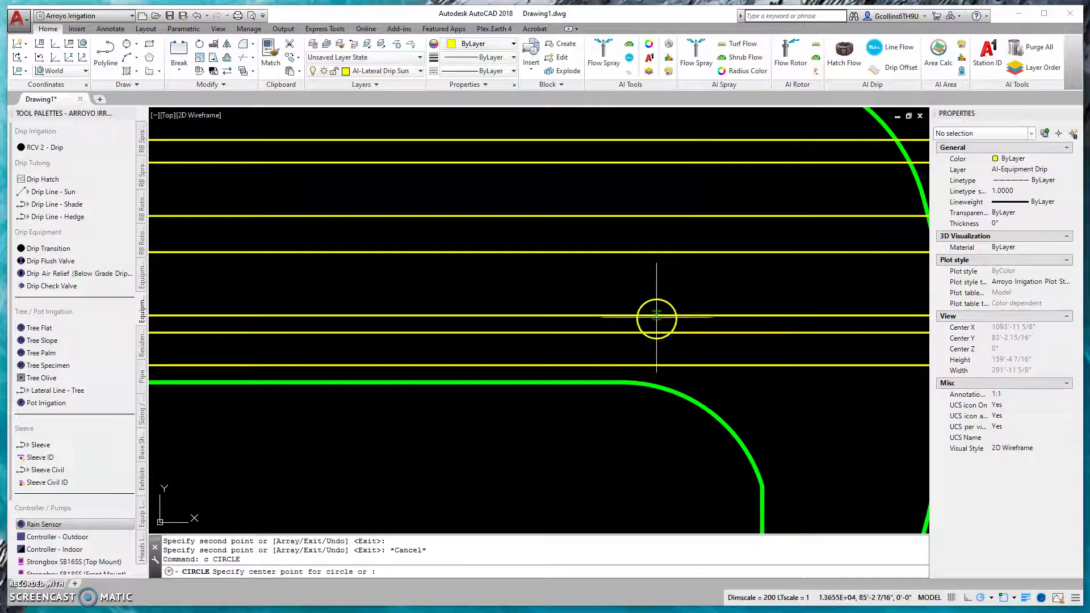
pyautogui.click(657, 321)
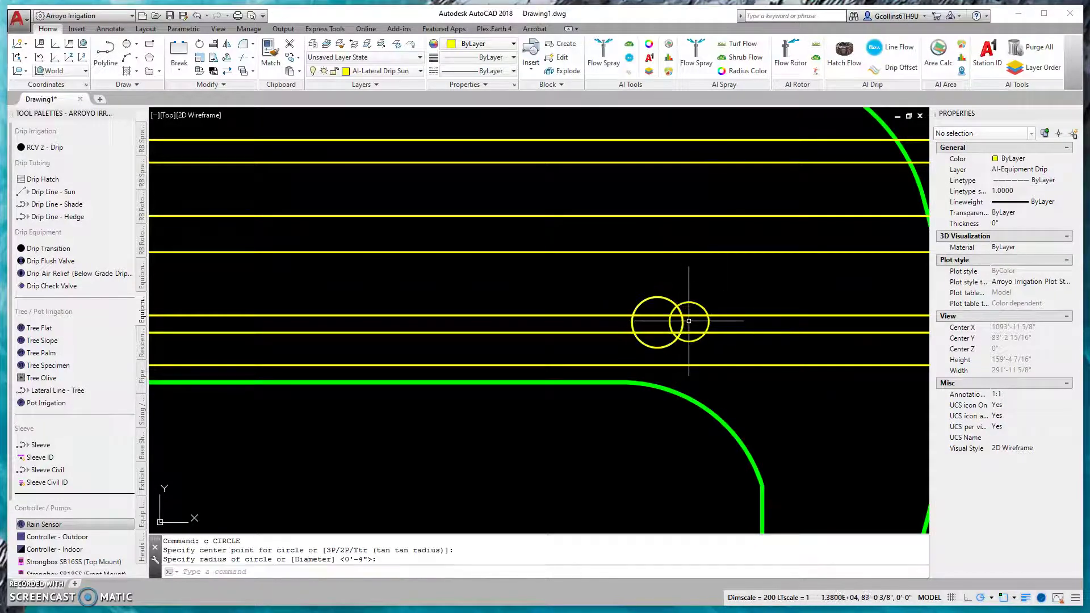
pyautogui.click(683, 322)
pyautogui.click(683, 322)
pyautogui.click(658, 321)
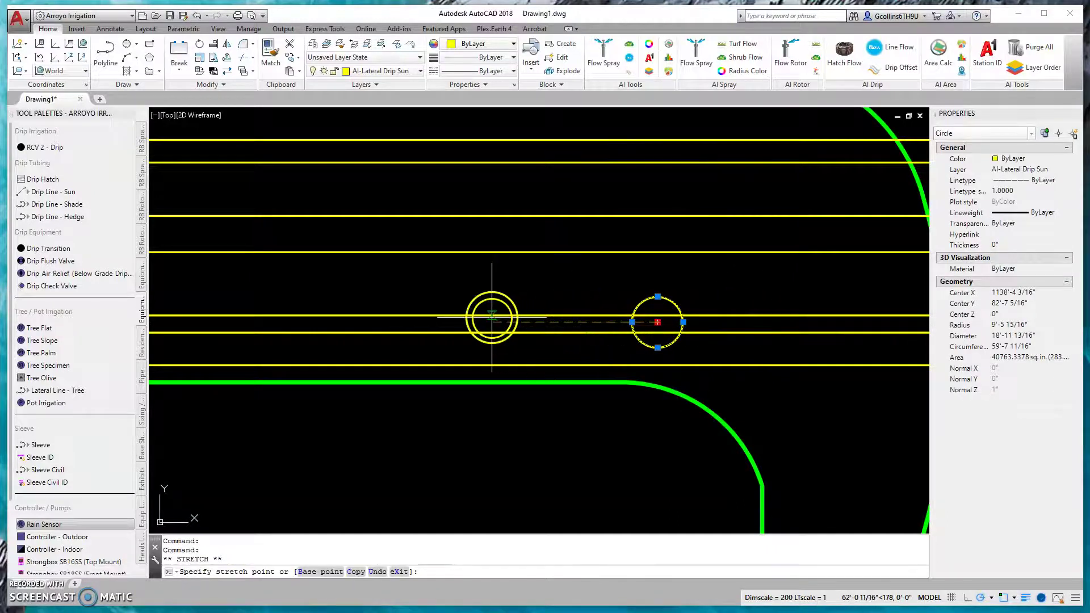
pyautogui.click(492, 322)
# Step: Draw a larger circle, about 18' radius, on a higher drip line and nudge it right
pyautogui.write('c')
pyautogui.press('Return')
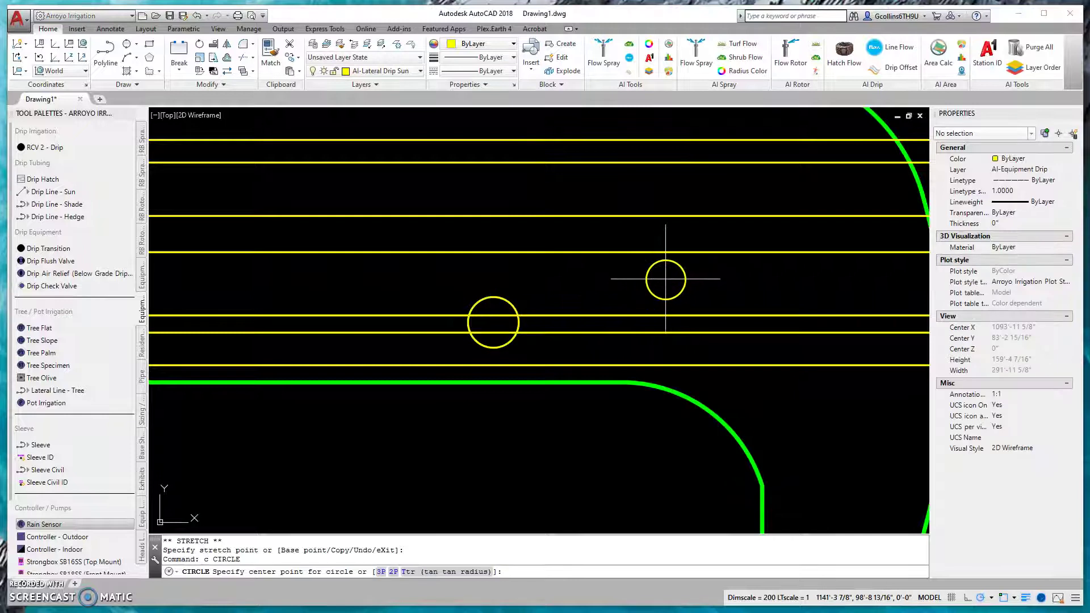
pyautogui.click(665, 279)
pyautogui.click(713, 279)
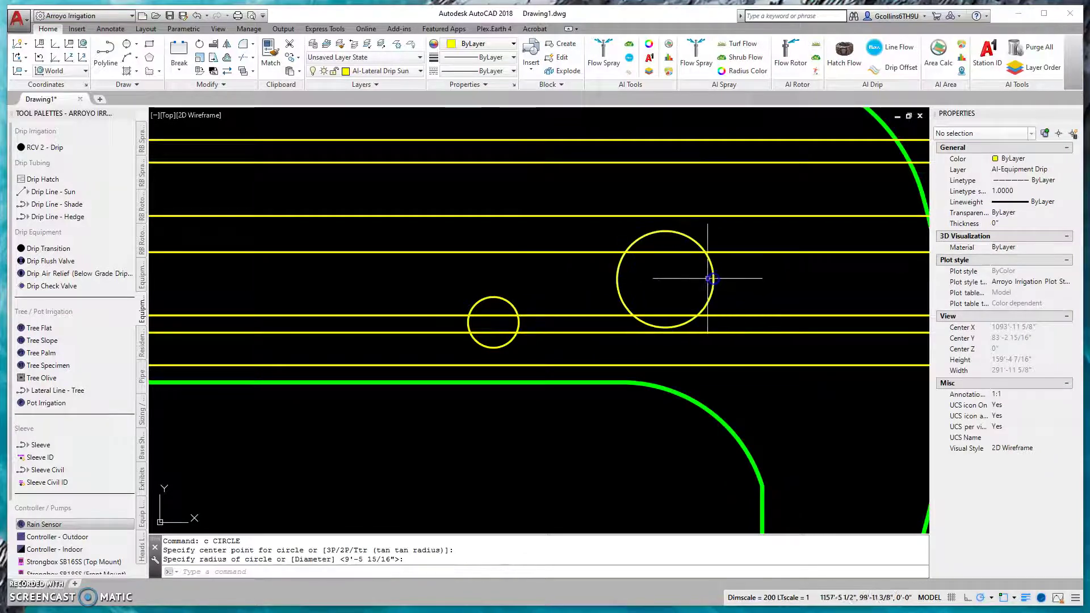
pyautogui.click(661, 282)
pyautogui.click(702, 295)
pyautogui.click(667, 286)
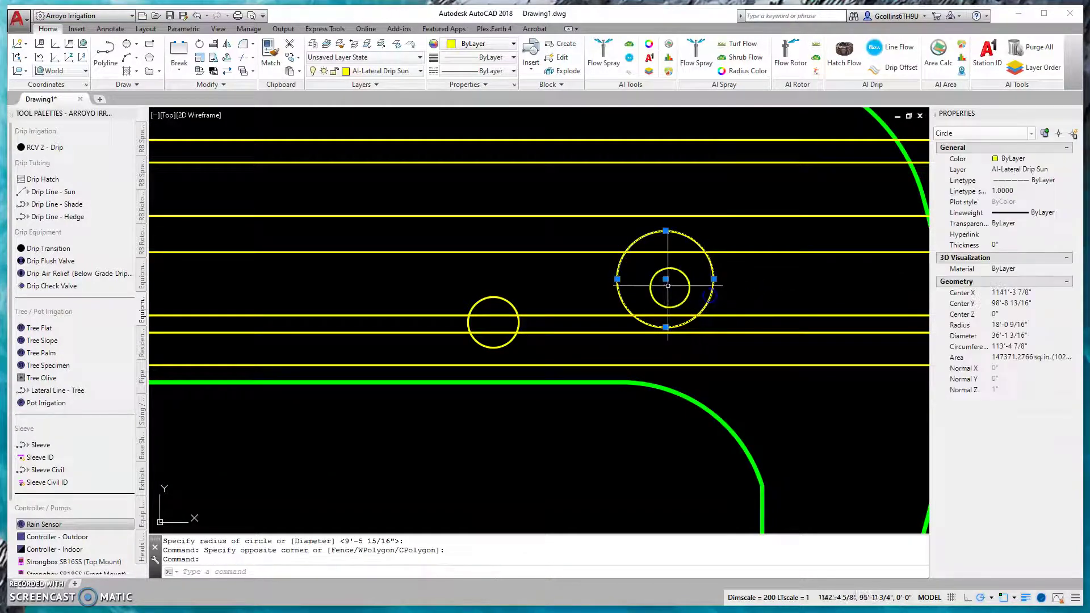
pyautogui.click(664, 278)
pyautogui.click(674, 279)
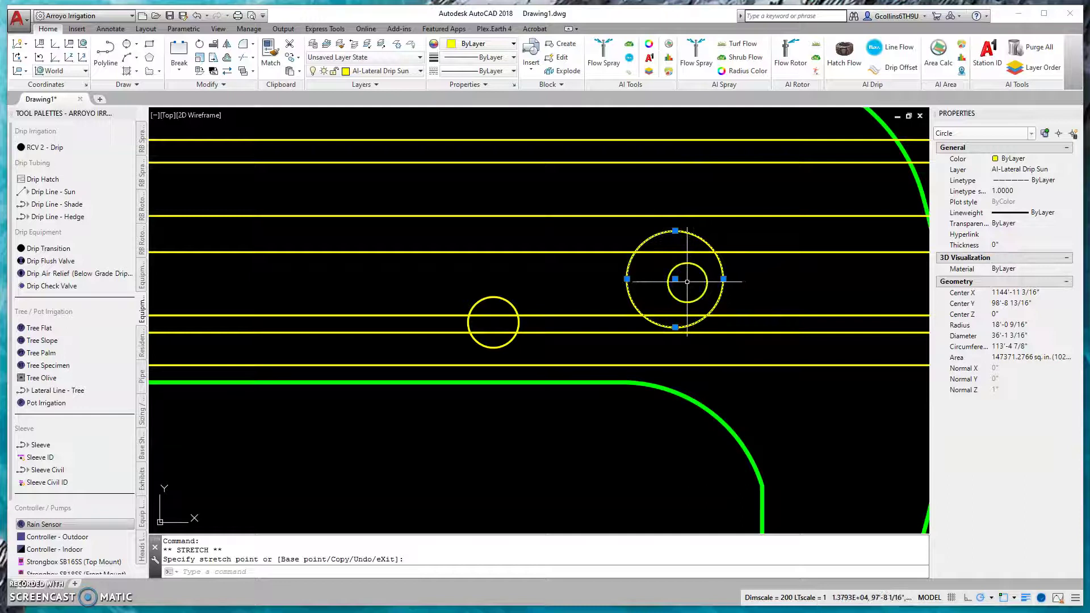
# Step: Select both reference circles with a crossing window and delete them
pyautogui.moveTo(687, 281); pyautogui.dragTo(691, 319, button='middle')
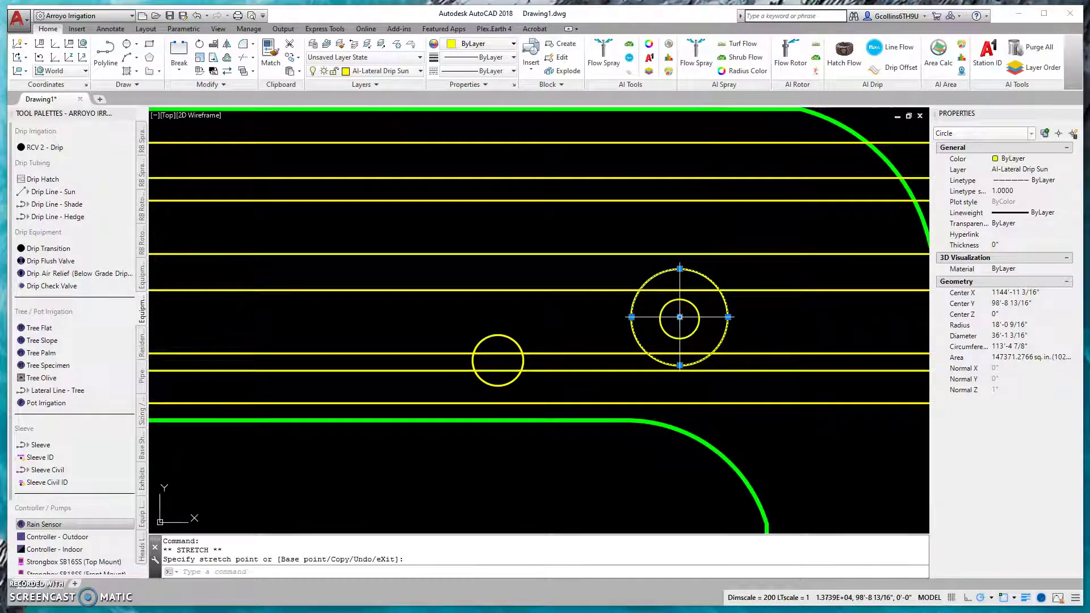
pyautogui.click(591, 317)
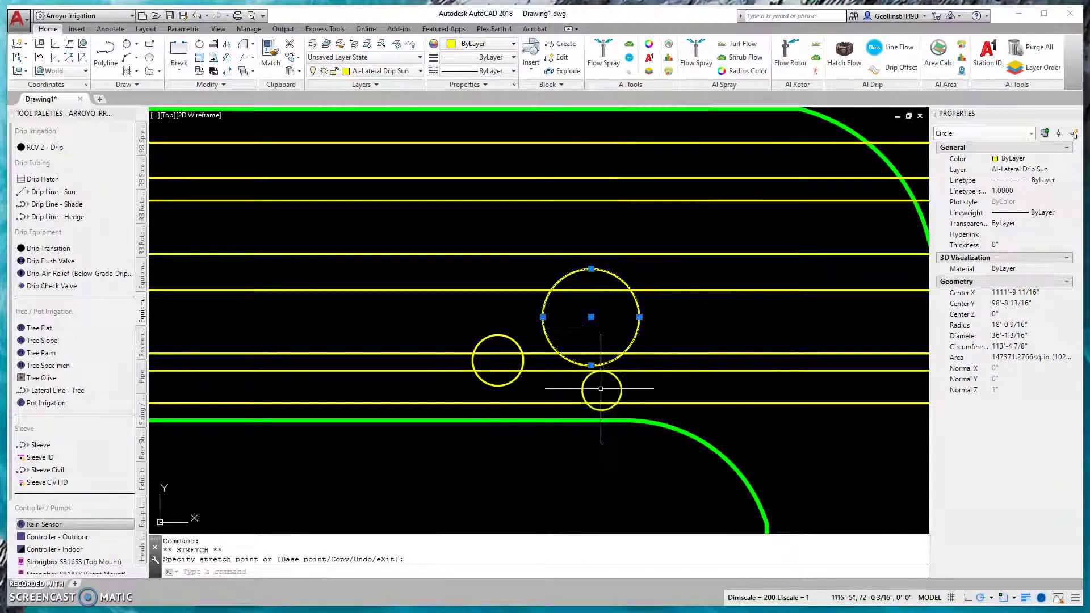
pyautogui.press('Escape')
pyautogui.click(565, 346)
pyautogui.click(496, 324)
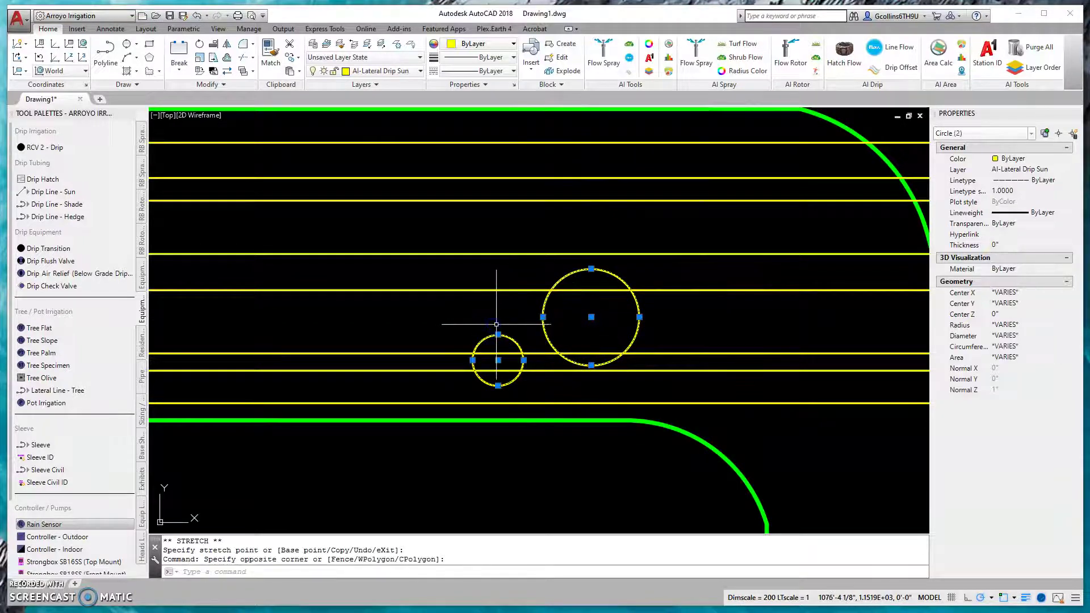
pyautogui.press('Delete')
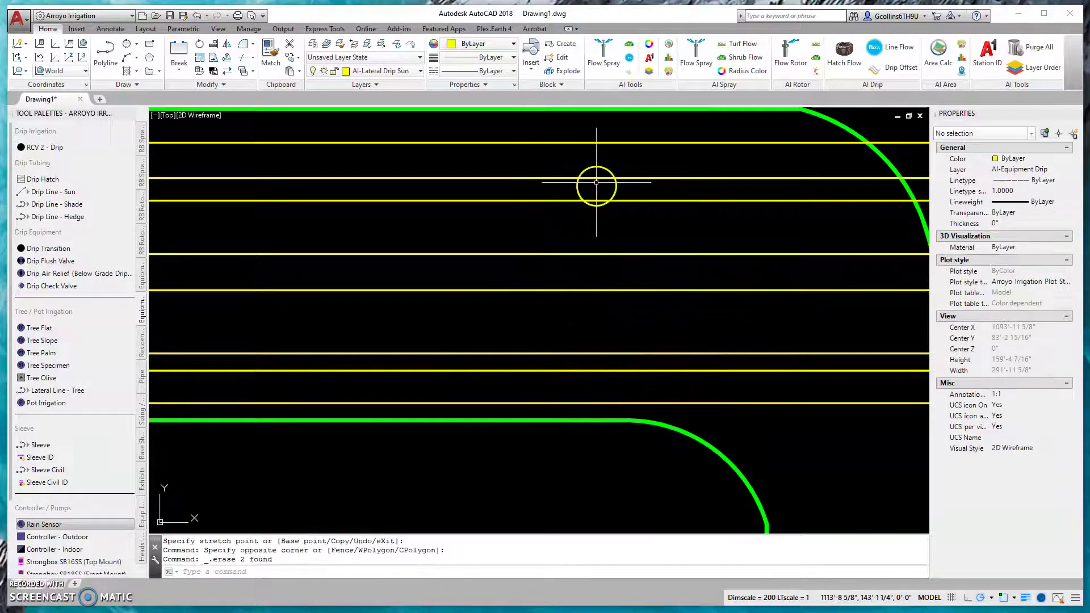
# Step: Pan down and window-select all seven yellow drip lines
pyautogui.moveTo(639, 182); pyautogui.dragTo(628, 237, button='middle')
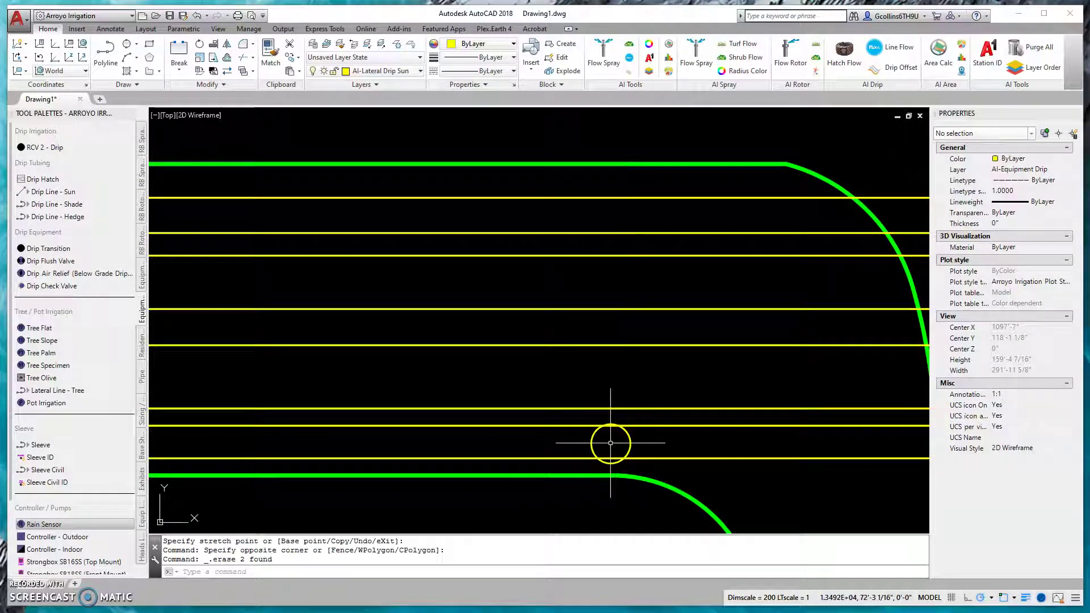
pyautogui.click(610, 442)
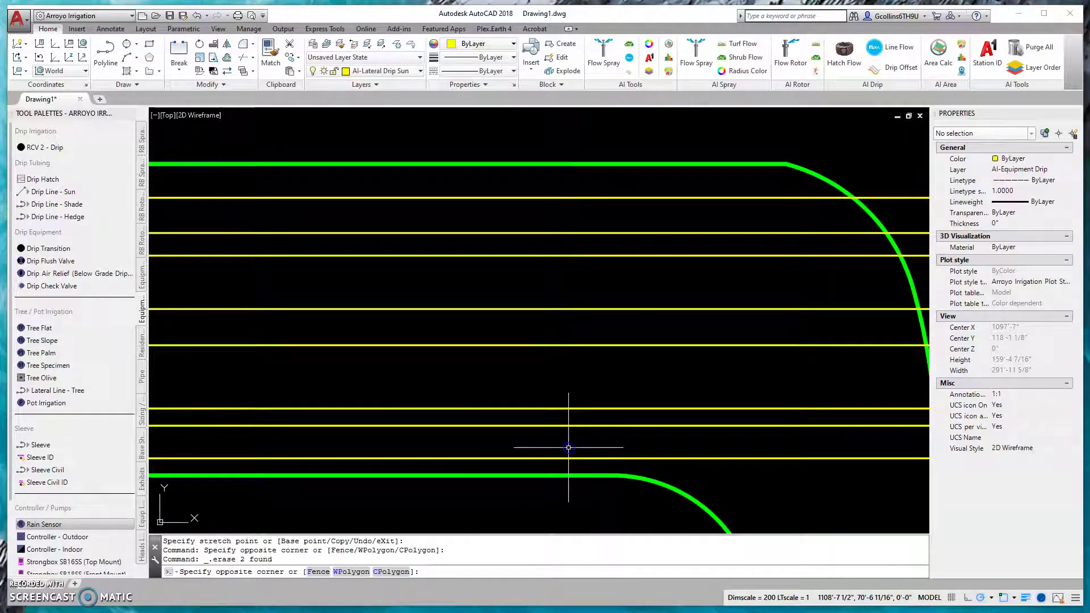
pyautogui.click(568, 447)
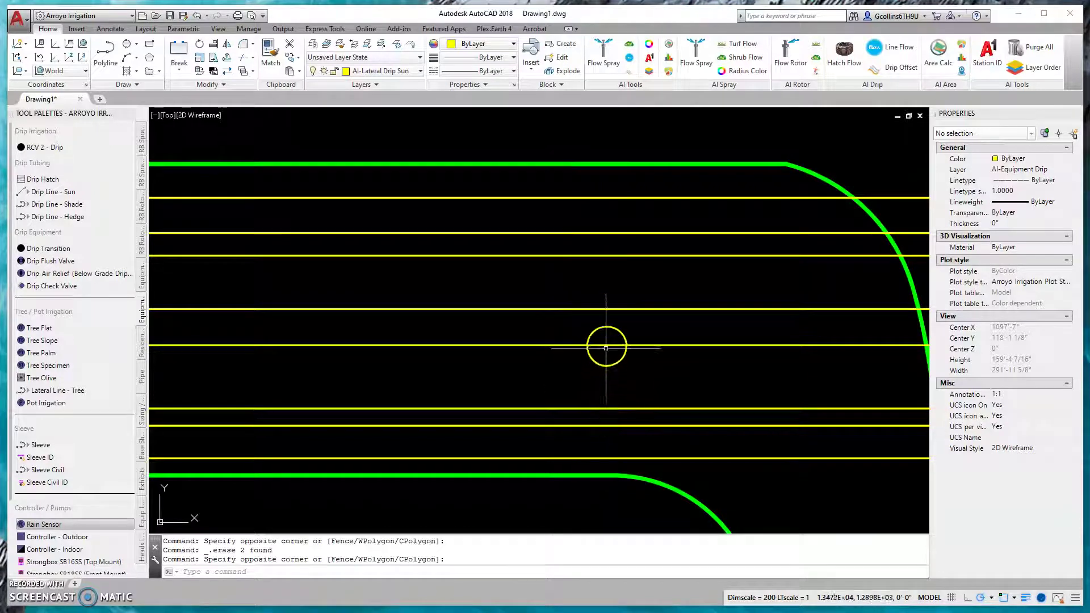
pyautogui.click(609, 451)
pyautogui.click(574, 178)
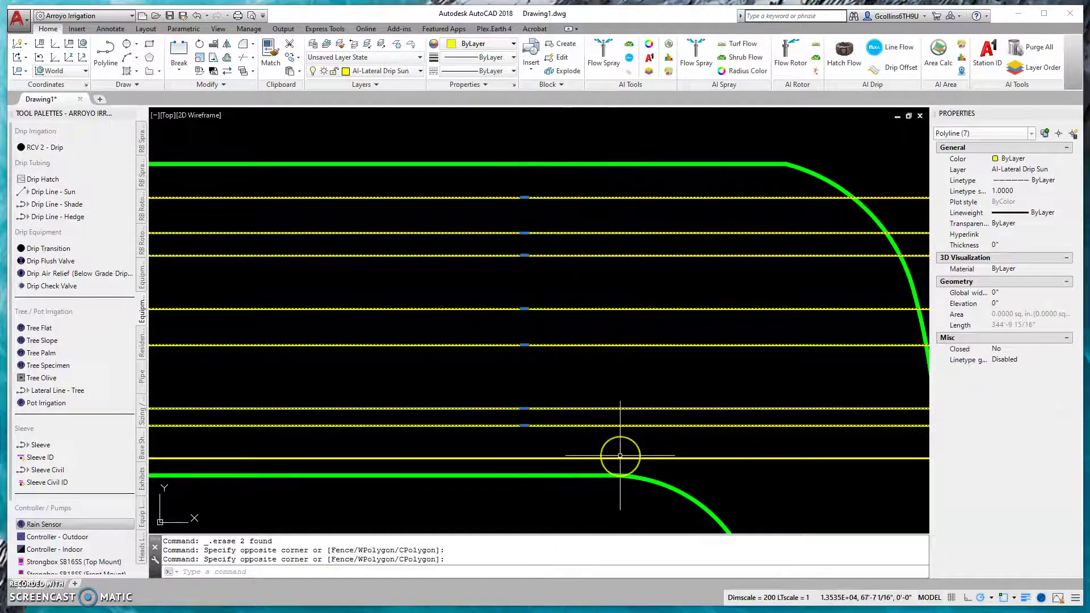
pyautogui.click(572, 450)
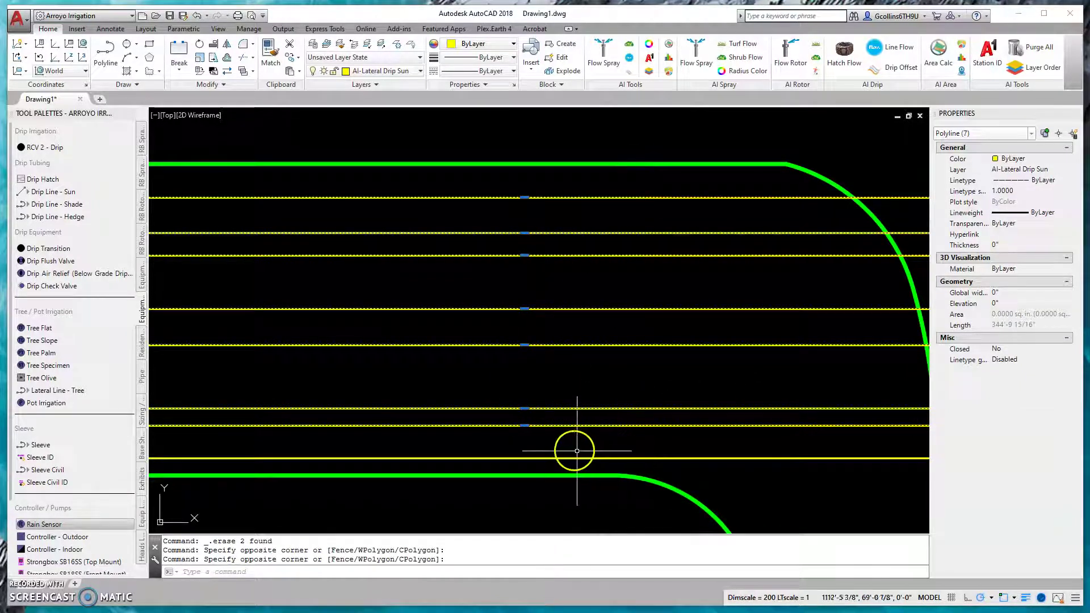
pyautogui.press('Escape')
pyautogui.press('Escape')
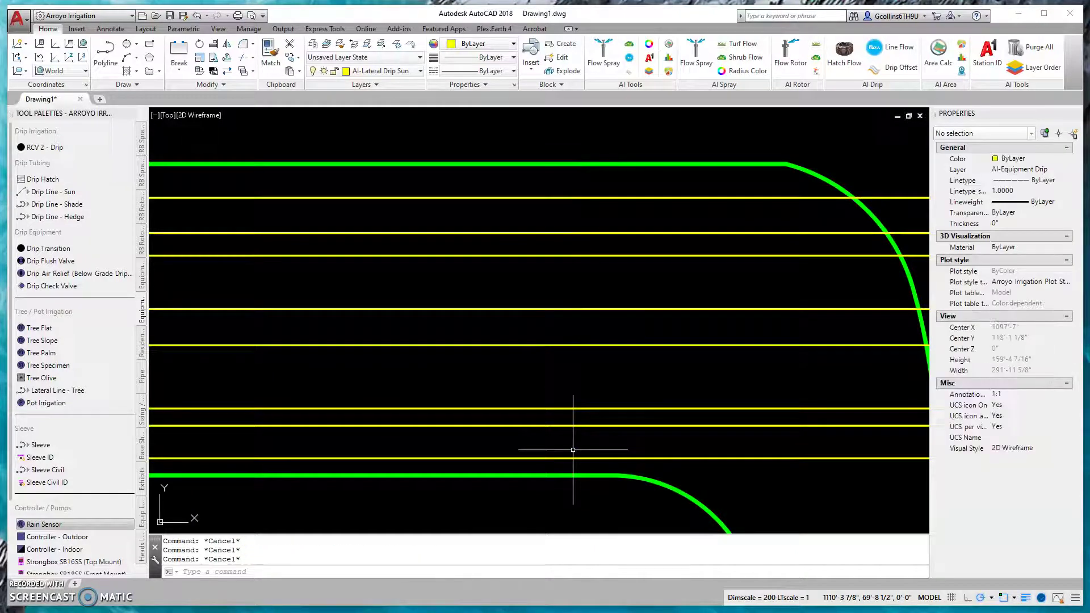
pyautogui.scroll(-3, 573, 449)
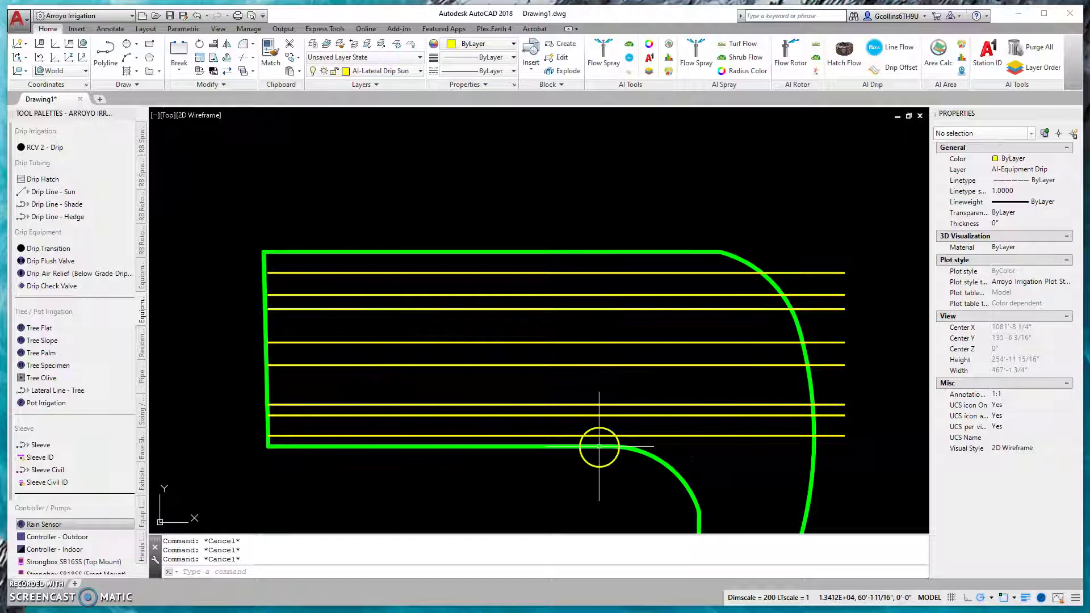
pyautogui.scroll(2, 599, 447)
pyautogui.scroll(2, 607, 403)
pyautogui.write('c')
pyautogui.press('Return')
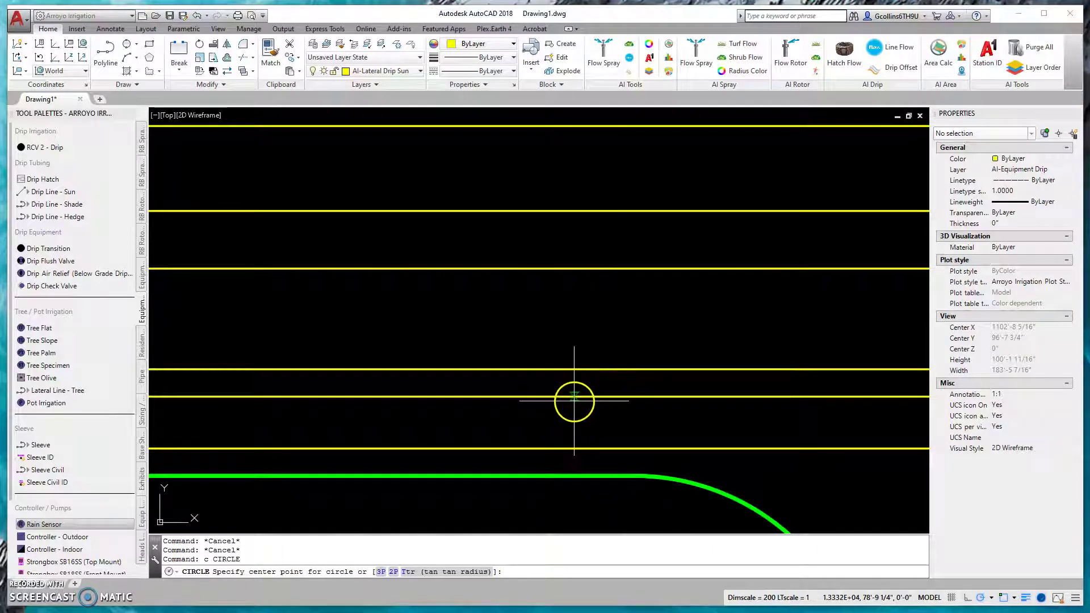
pyautogui.press('Escape')
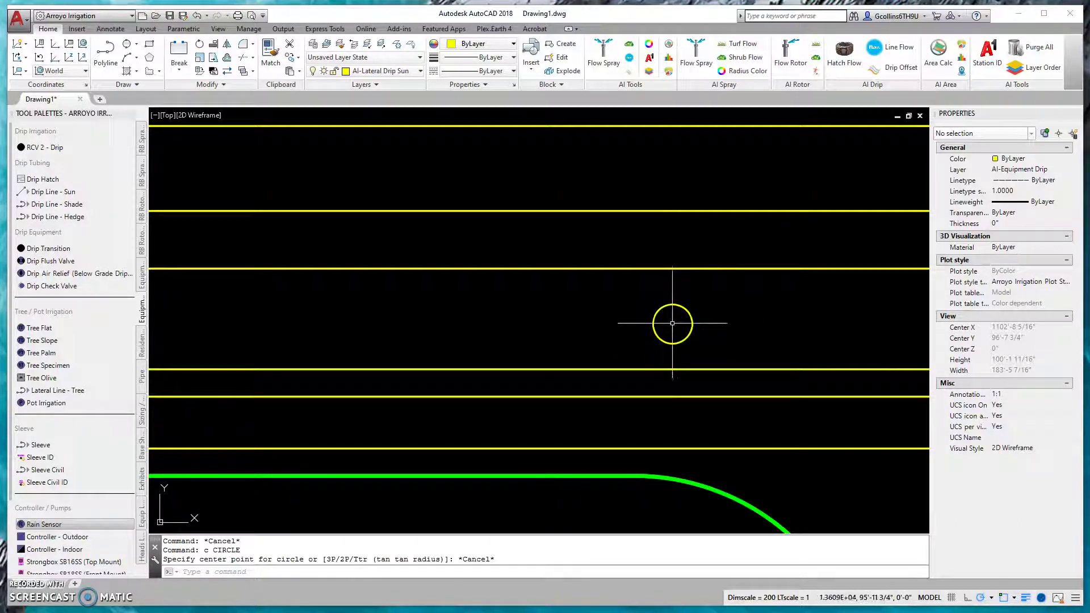
pyautogui.write('c')
pyautogui.press('Return')
pyautogui.click(700, 316)
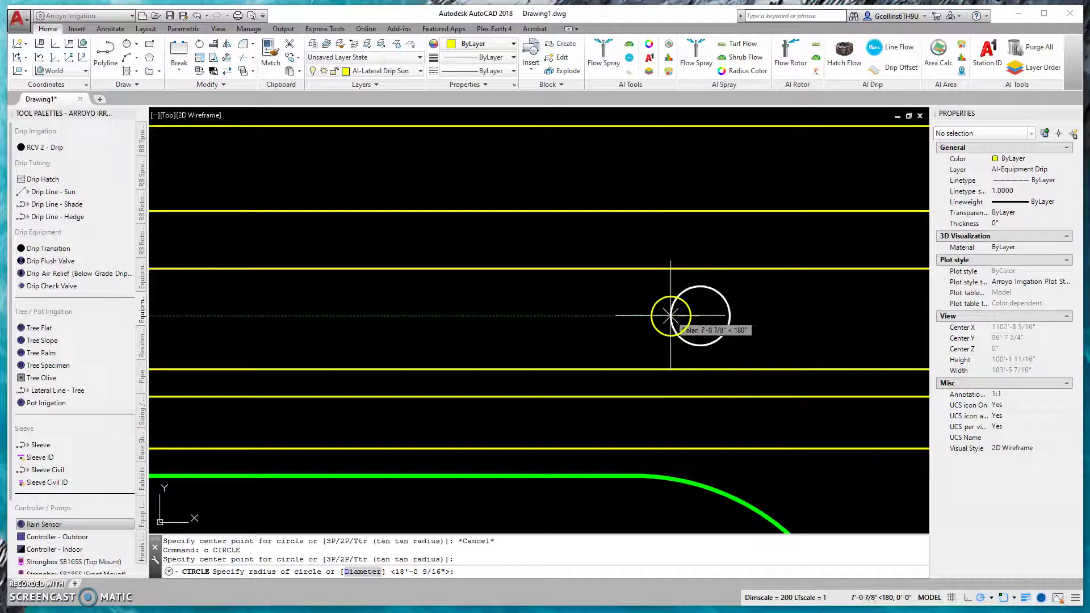
pyautogui.press('Escape')
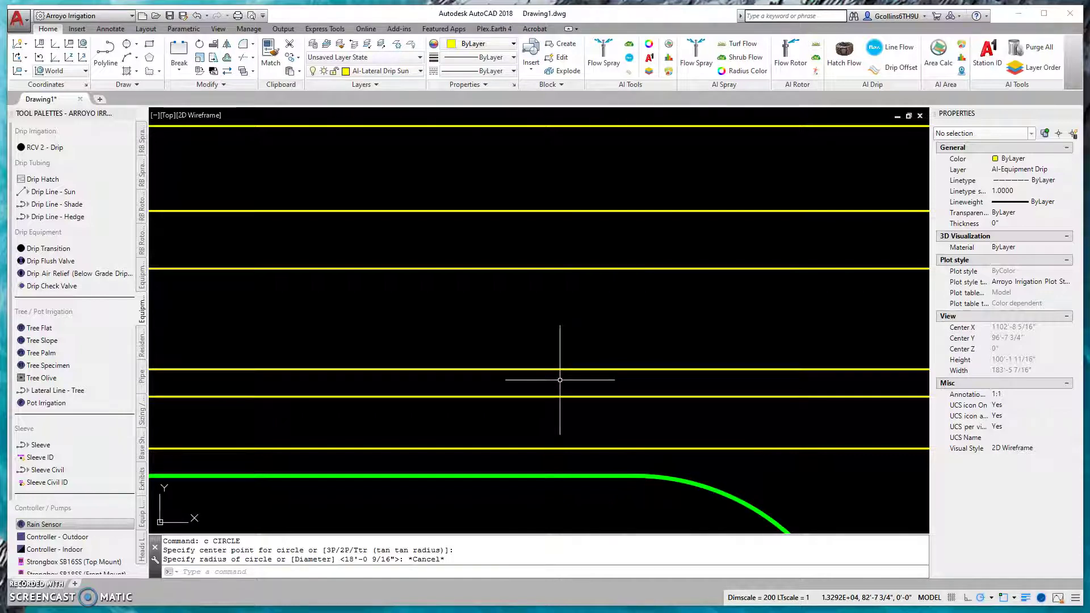
pyautogui.scroll(-4, 560, 380)
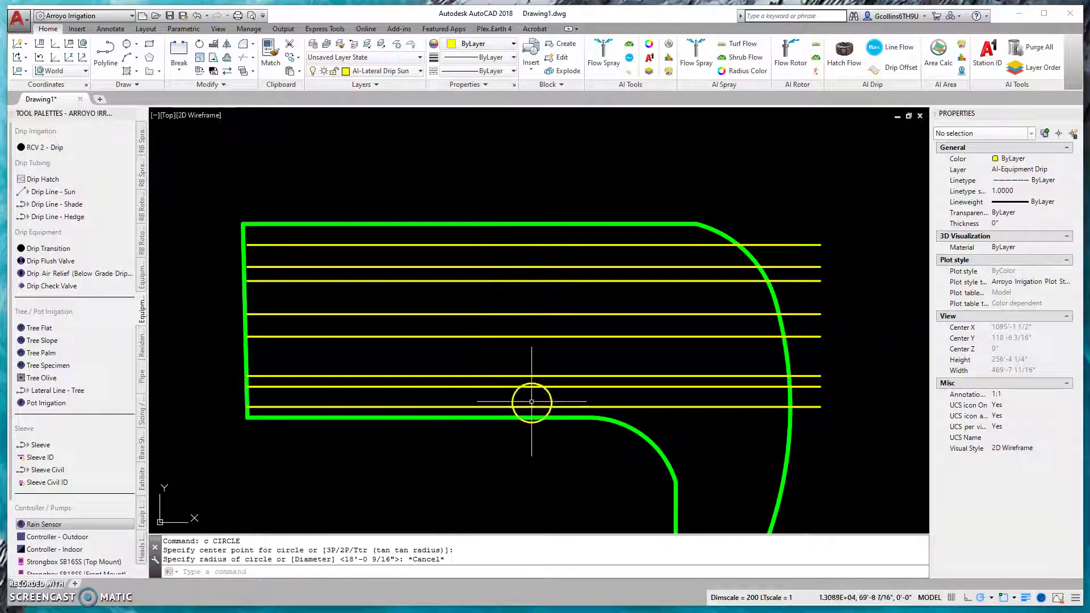
# Step: Crossing-select the eight yellow drip lines and delete them
pyautogui.moveTo(531, 403); pyautogui.dragTo(522, 415, button='middle')
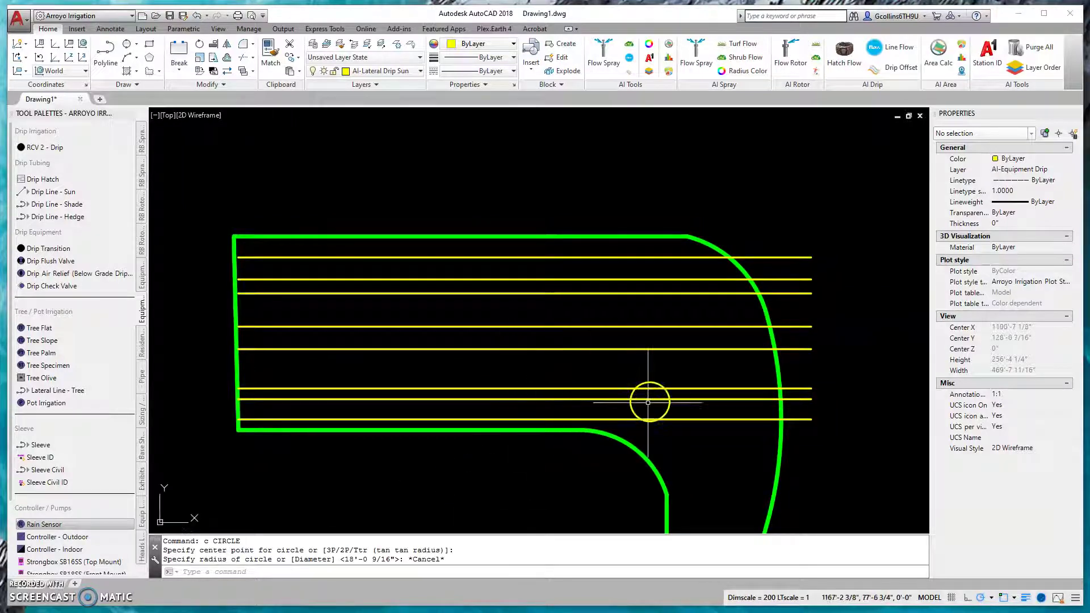
pyautogui.click(676, 422)
pyautogui.click(657, 245)
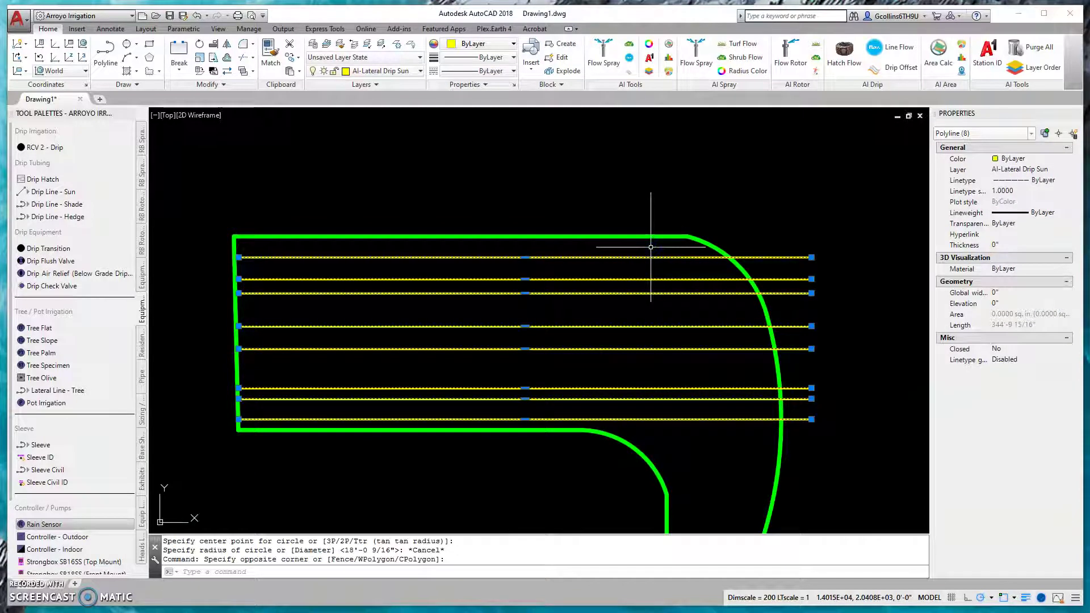
pyautogui.press('Delete')
pyautogui.moveTo(663, 354); pyautogui.dragTo(663, 261, button='middle')
pyautogui.scroll(-3, 627, 232)
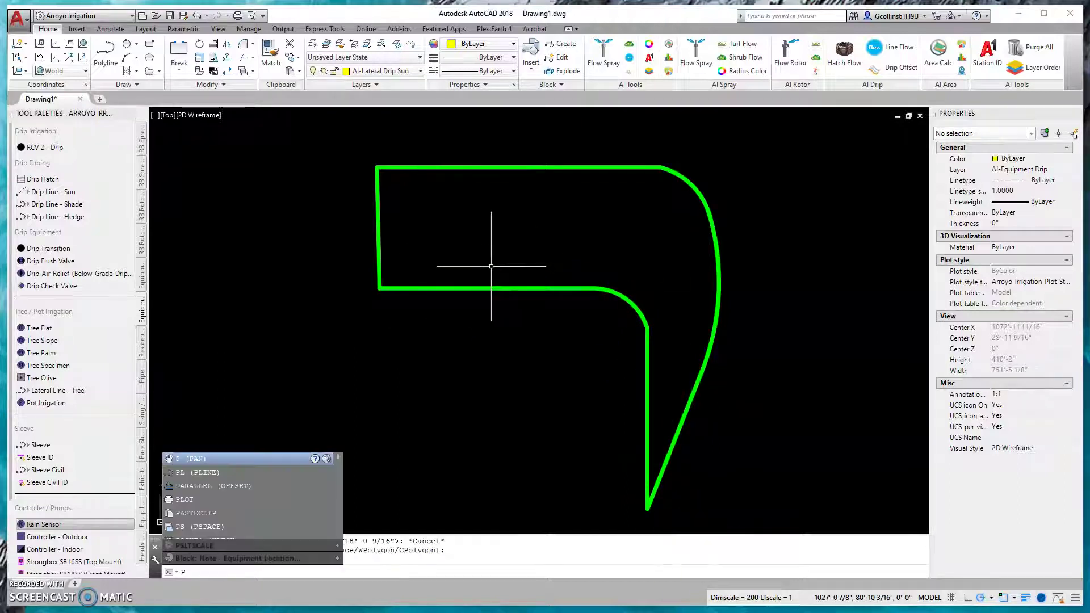
# Step: Clear the command line, zoom toward the lower-left corner, and start OFFSET with O
pyautogui.press('Escape')
pyautogui.press('Escape')
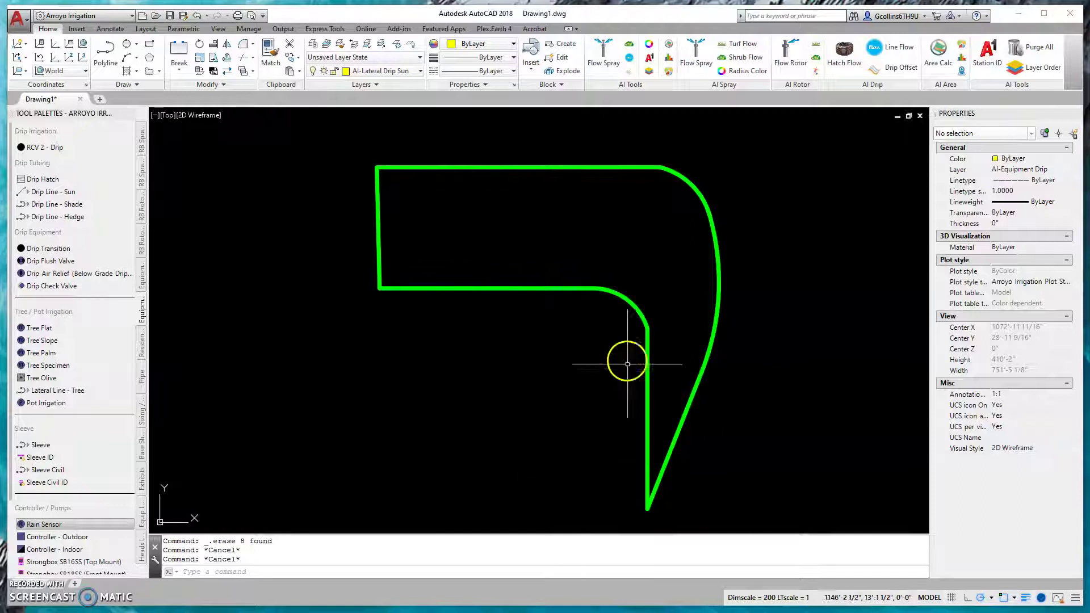
pyautogui.scroll(6, 410, 279)
pyautogui.press('Escape')
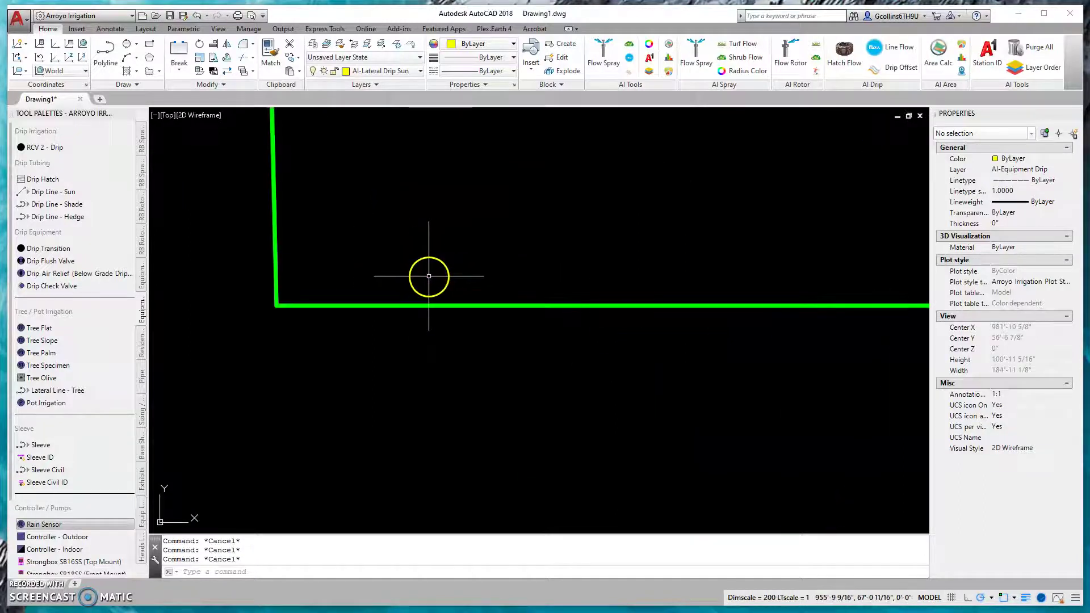
pyautogui.write('o')
pyautogui.press('Return')
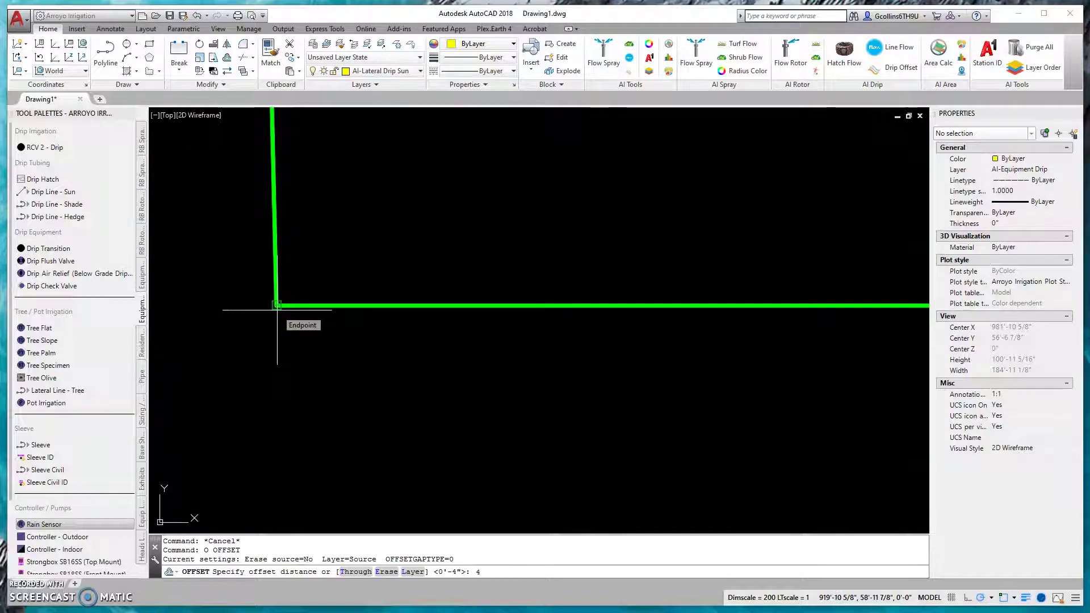
# Step: Offset the green border's bottom edge 4" to the inner side
pyautogui.press('Return')
pyautogui.click(301, 304)
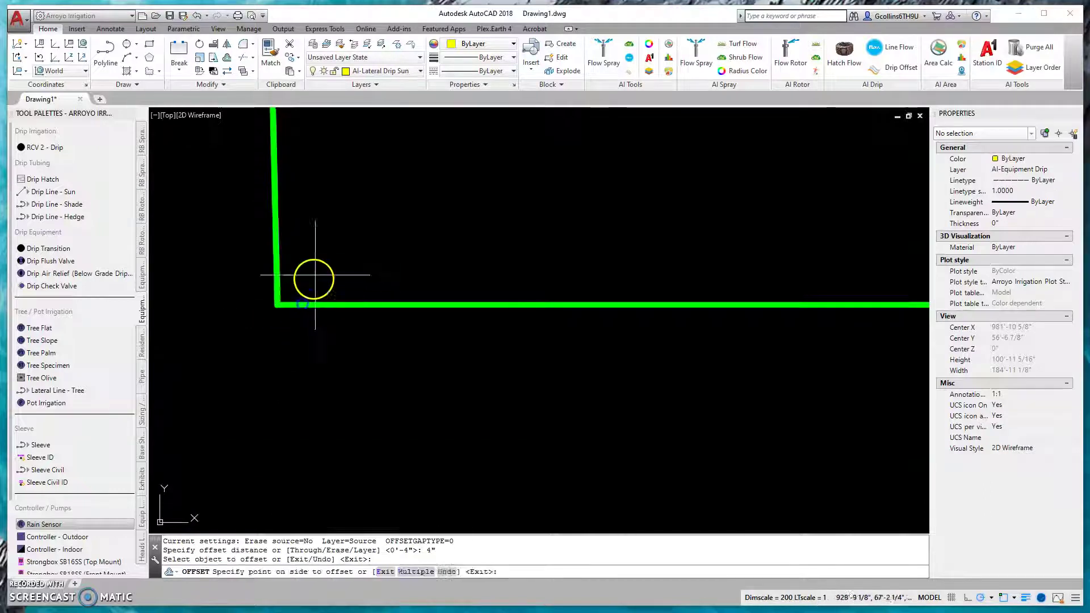
pyautogui.click(313, 274)
pyautogui.scroll(10, 284, 301)
pyautogui.press('Escape')
pyautogui.write('b')
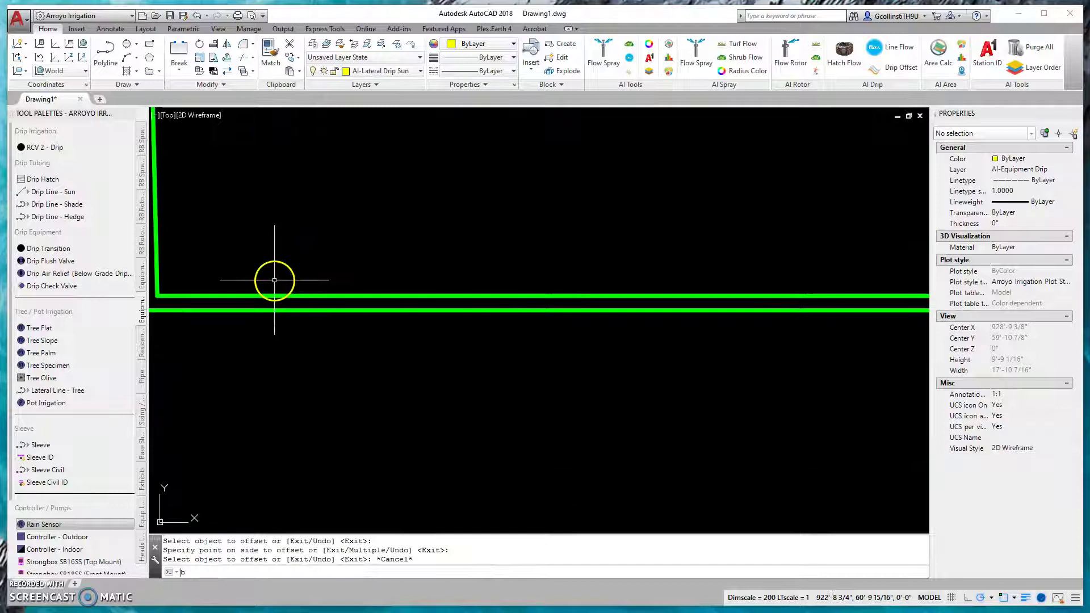
pyautogui.press('Return')
pyautogui.press('Escape')
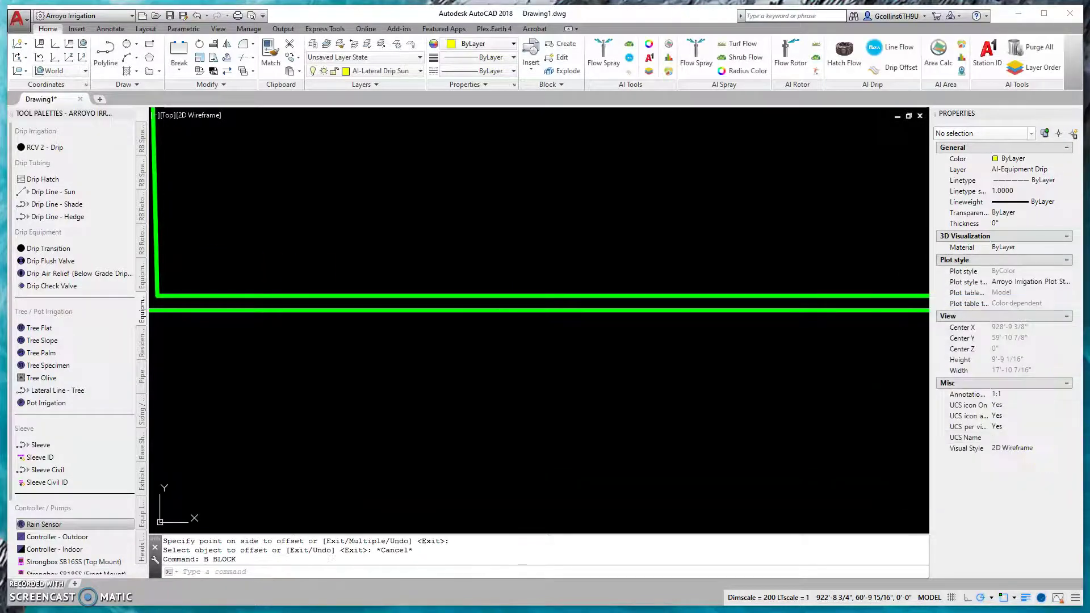
# Step: Pan to the border's corner and break the inner green copy at the corner
pyautogui.moveTo(280, 310); pyautogui.dragTo(498, 364, button='middle')
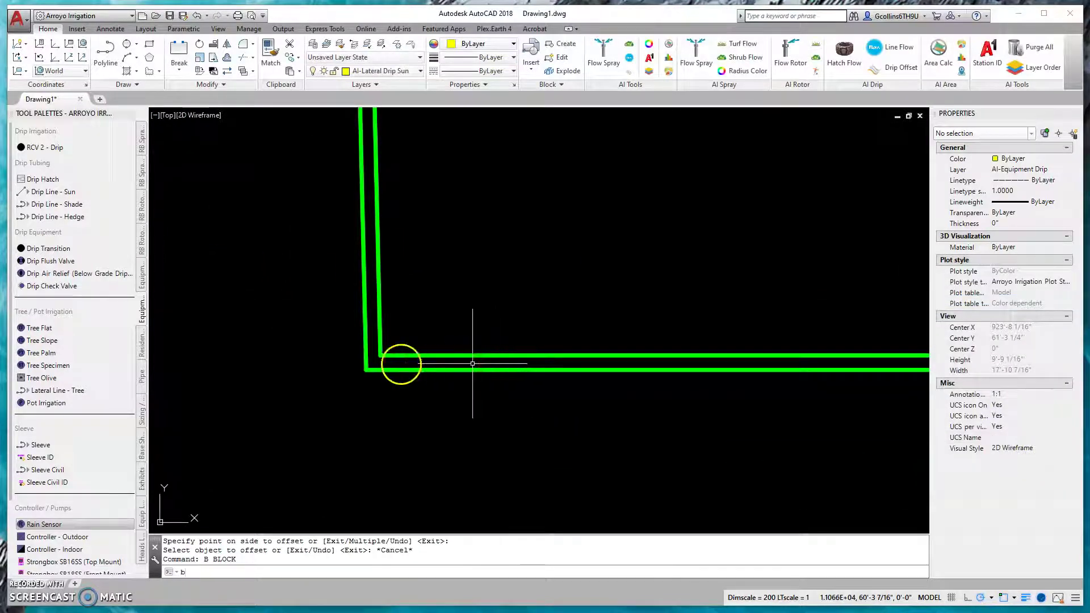
pyautogui.write('b')
pyautogui.press('Return')
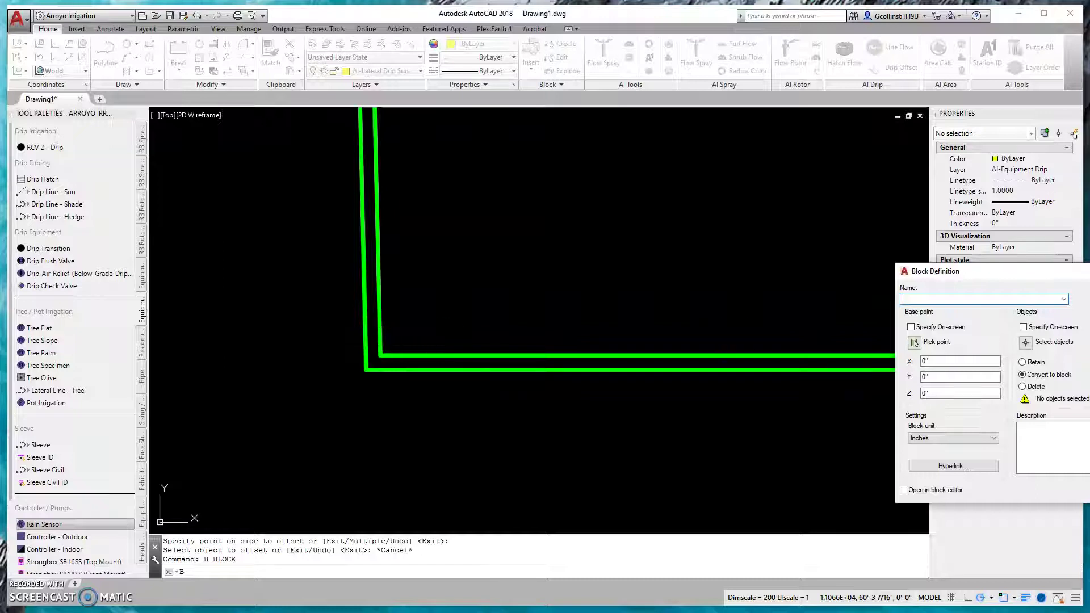
pyautogui.press('Escape')
pyautogui.write('br')
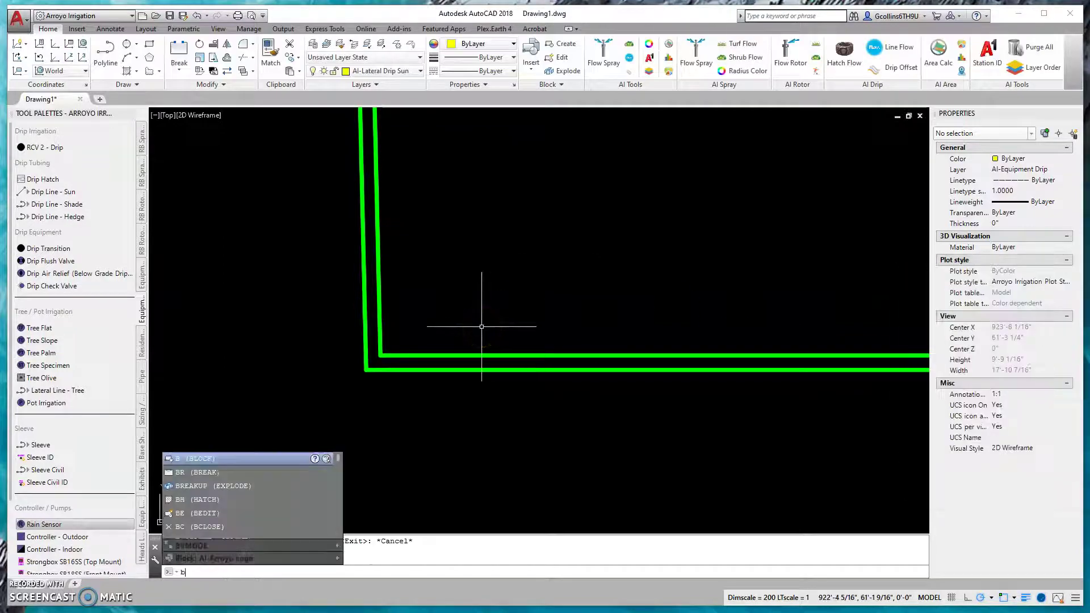
pyautogui.press('Return')
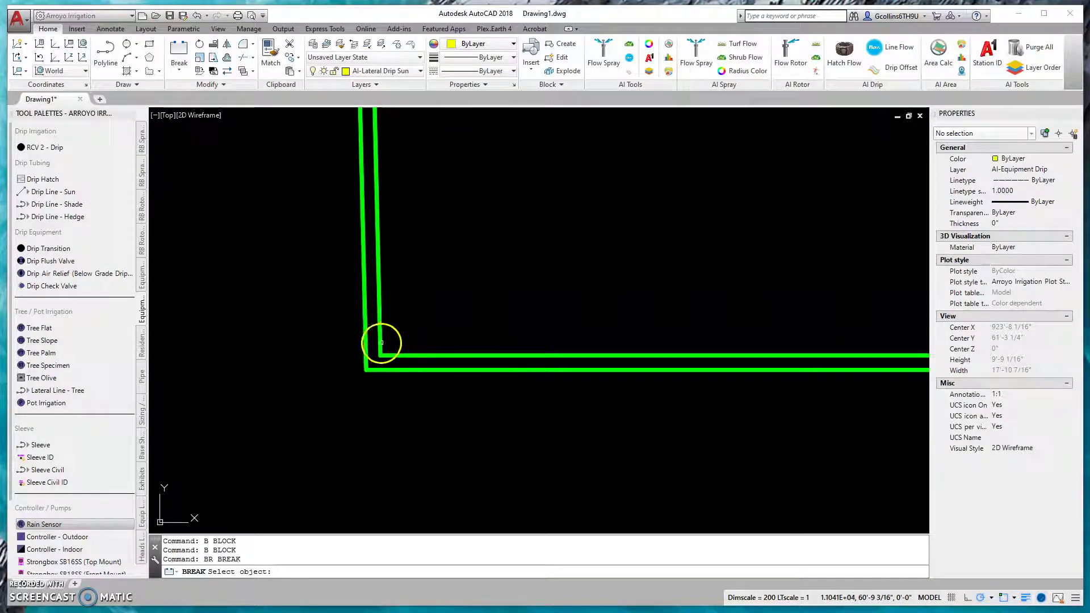
pyautogui.click(381, 354)
pyautogui.click(379, 353)
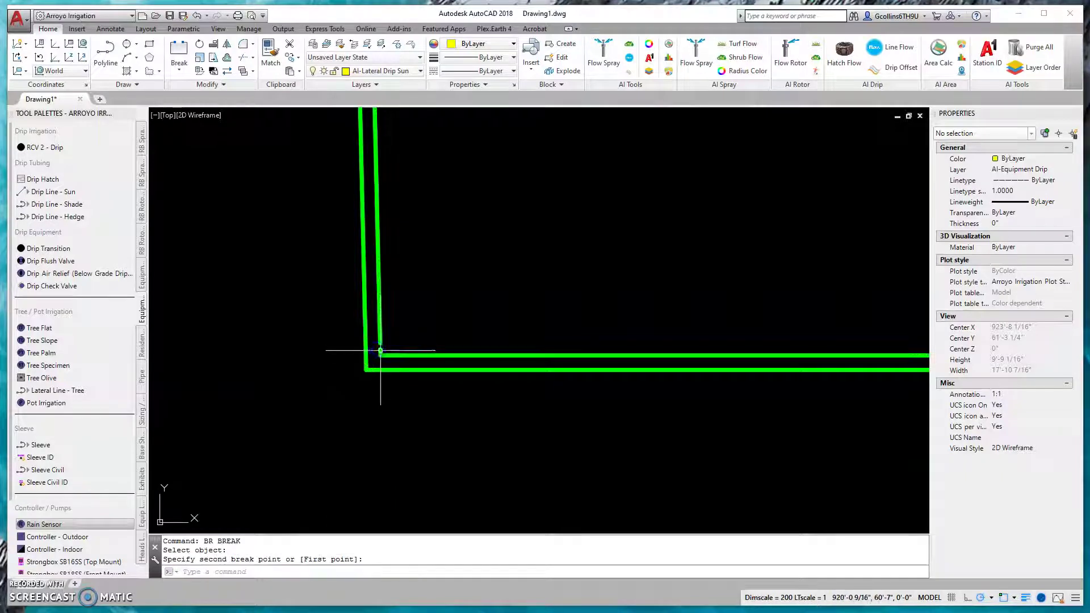
# Step: Remove the corner vertices from the inner green line using its grips
pyautogui.click(379, 351)
pyautogui.moveTo(381, 347)
pyautogui.click(400, 386)
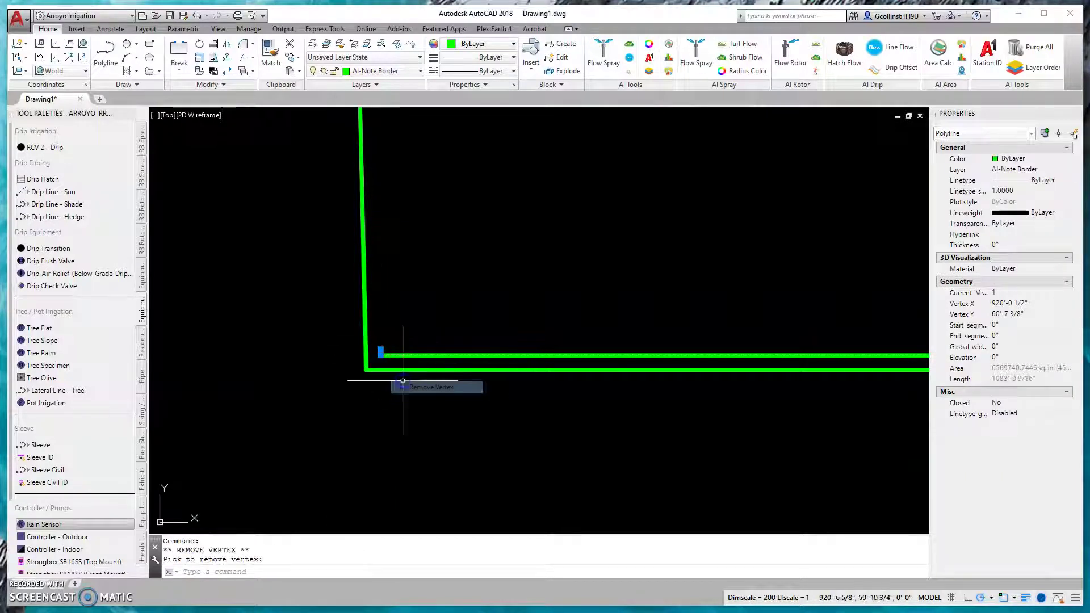
pyautogui.click(380, 351)
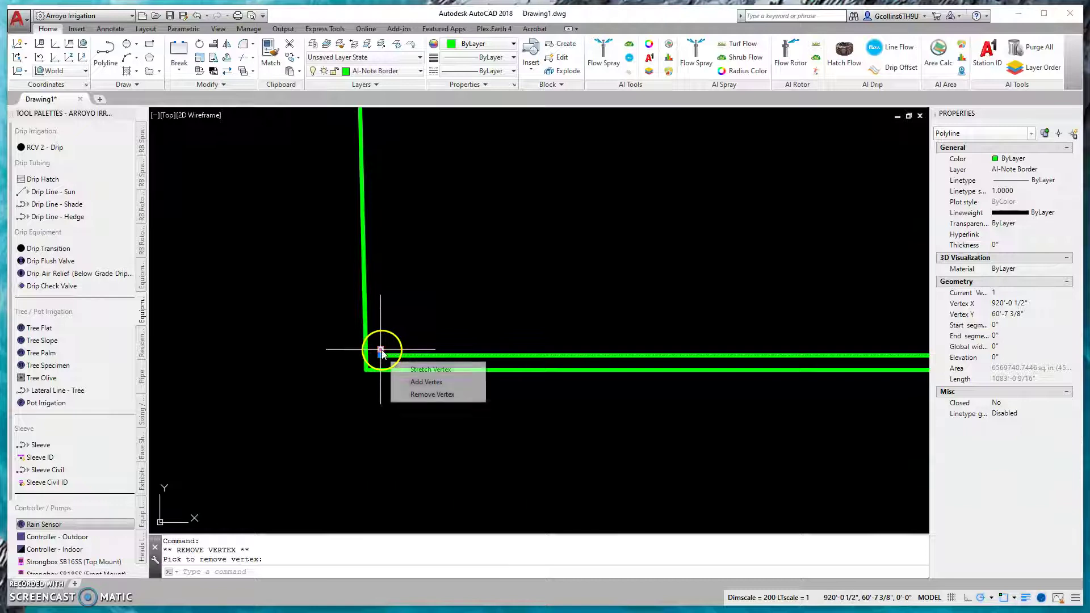
pyautogui.click(414, 393)
pyautogui.moveTo(332, 301)
pyautogui.mouseDown(button='middle')
pyautogui.moveTo(458, 268)
pyautogui.moveTo(639, 299)
pyautogui.moveTo(394, 211)
pyautogui.moveTo(408, 146)
pyautogui.mouseUp(button='middle')
pyautogui.scroll(6, 590, 437)
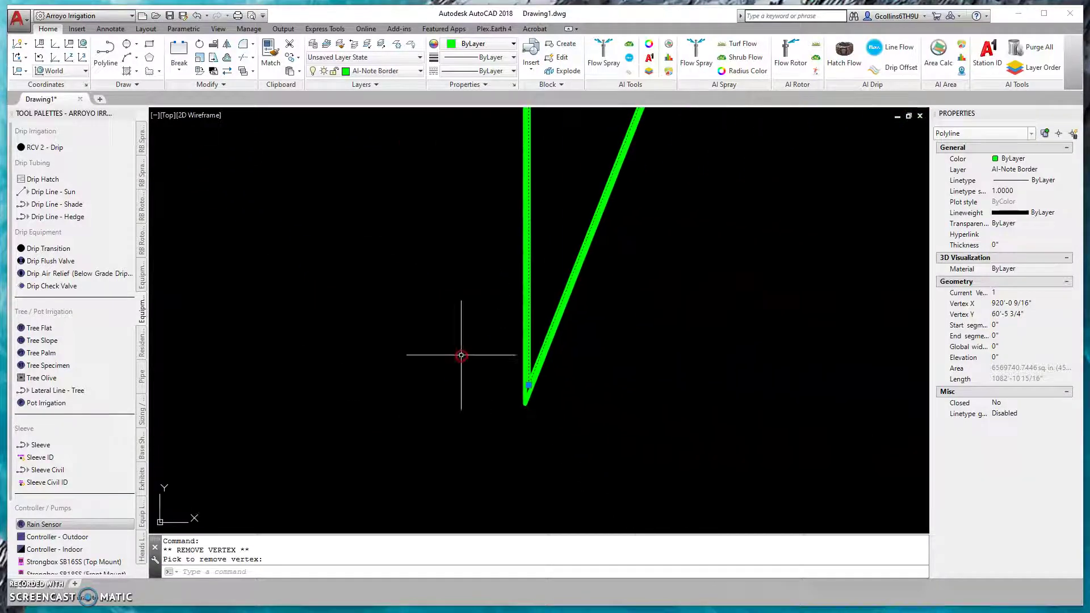
pyautogui.press('Escape')
pyautogui.press('Escape')
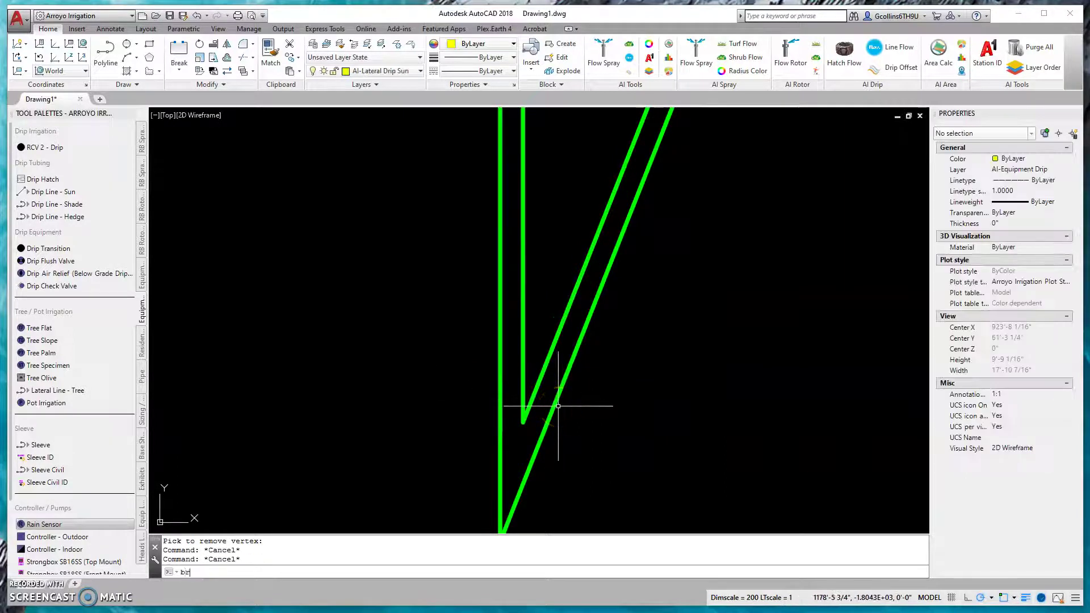
# Step: Break the inner line near its bottom end and delete the leftover diagonal piece
pyautogui.press('Return')
pyautogui.click(529, 409)
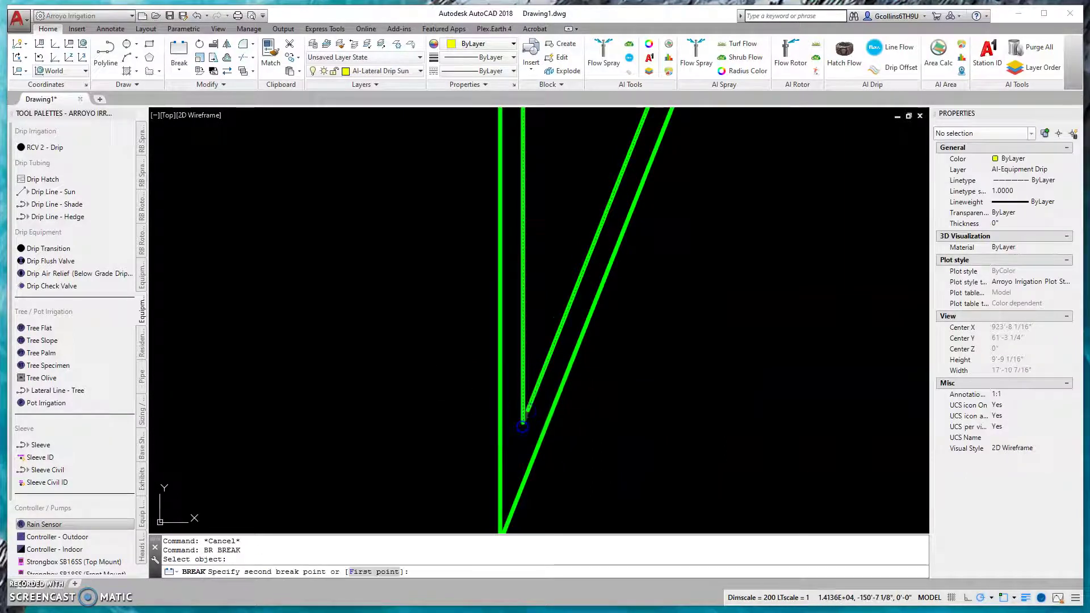
pyautogui.click(522, 425)
pyautogui.click(531, 410)
pyautogui.click(539, 401)
pyautogui.press('Delete')
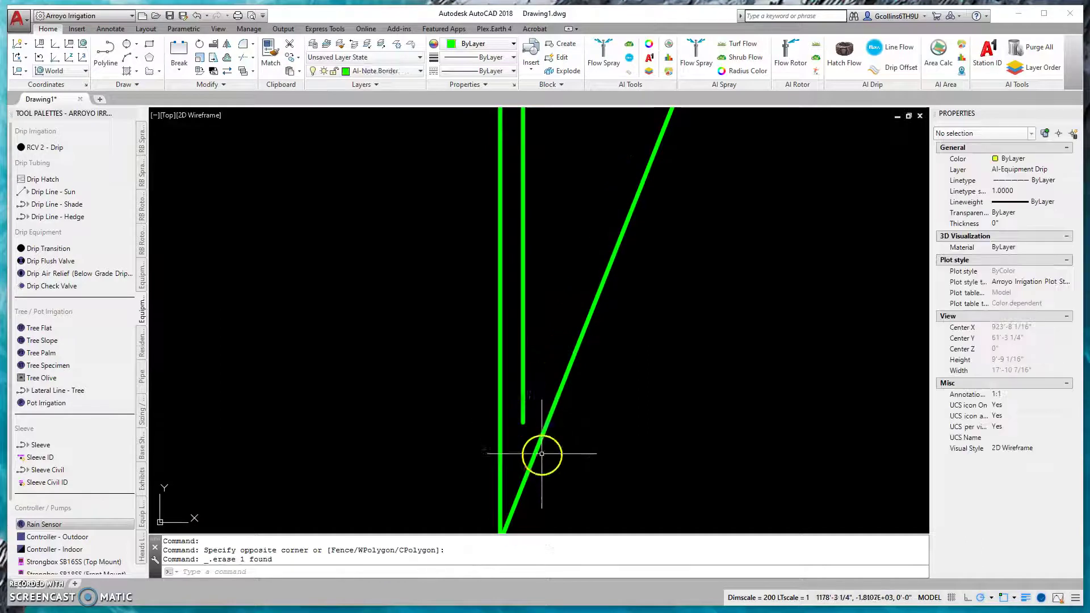
pyautogui.scroll(-8, 542, 454)
pyautogui.scroll(3, 664, 421)
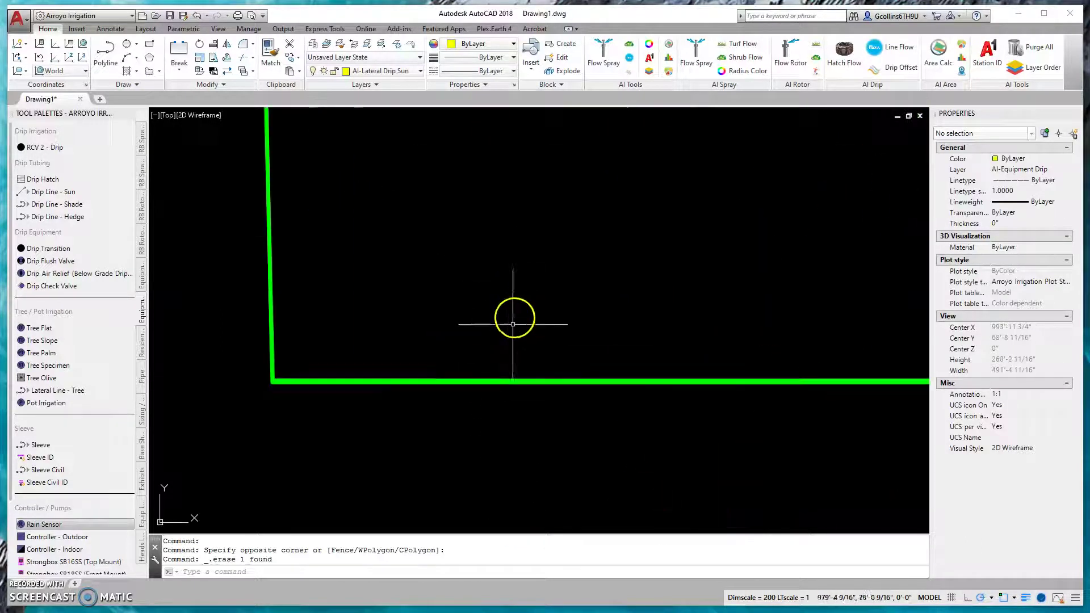
pyautogui.click(504, 381)
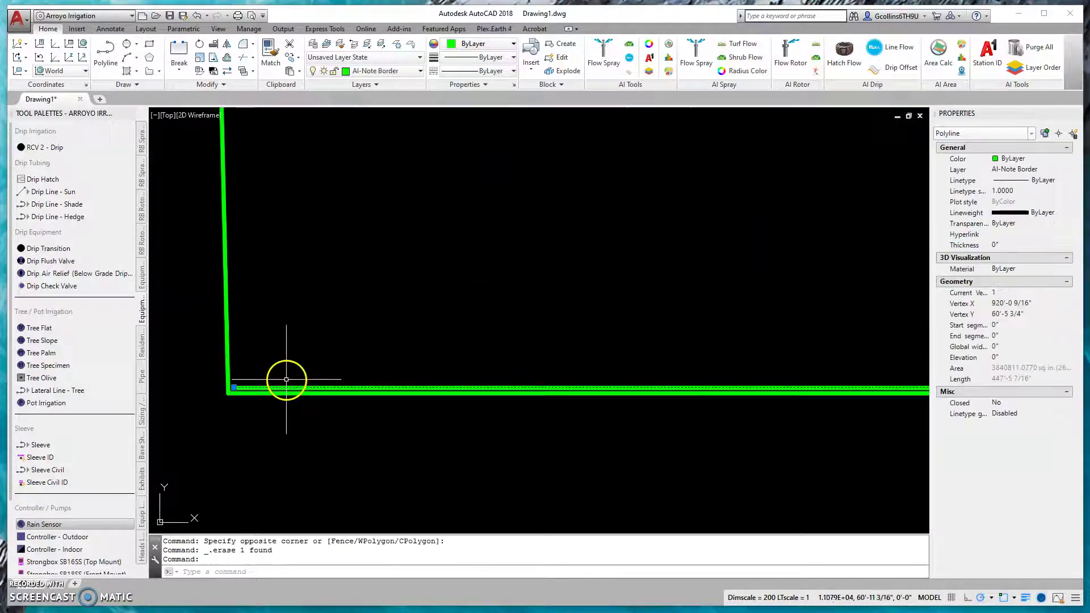
# Step: Put the trimmed inner line on the AI-Lateral Drip Sun layer
pyautogui.click(389, 75)
pyautogui.scroll(6, 373, 118)
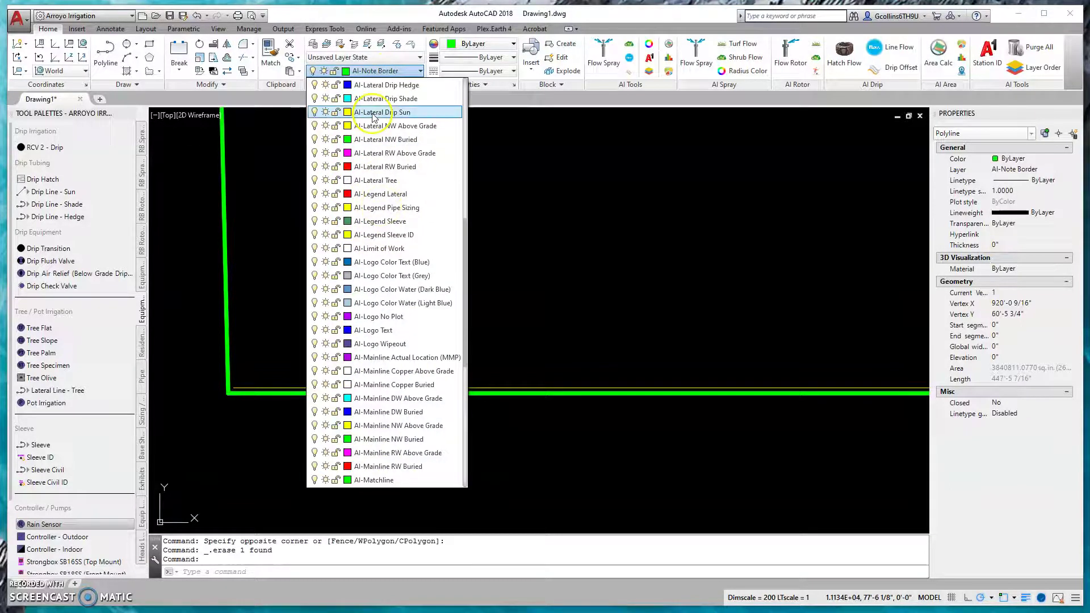
pyautogui.click(372, 112)
pyautogui.scroll(3, 214, 246)
pyautogui.press('Escape')
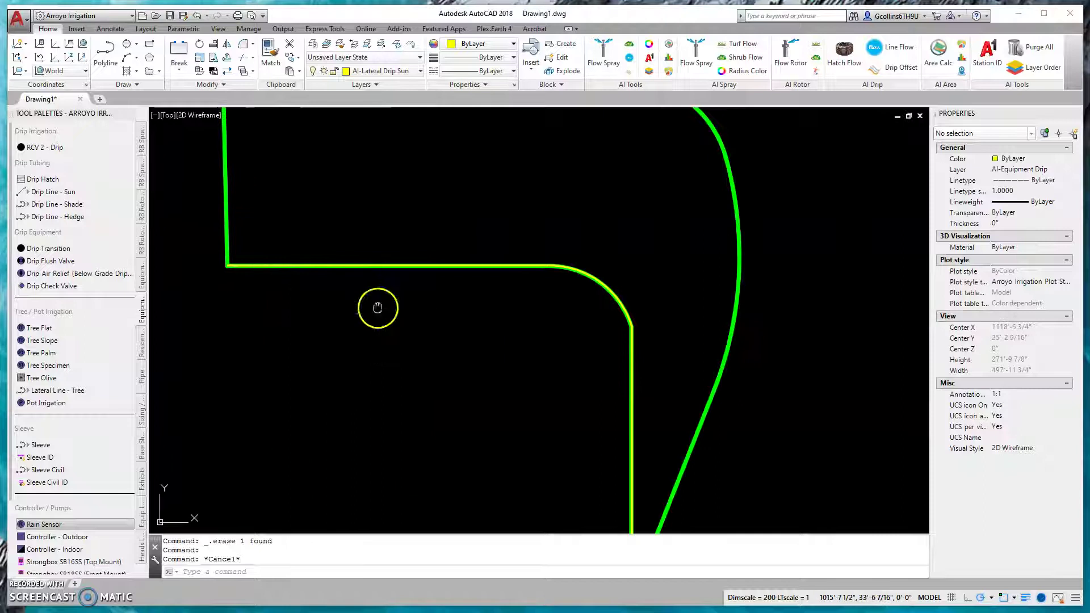
pyautogui.scroll(-4, 434, 321)
pyautogui.scroll(1, 465, 340)
pyautogui.scroll(5, 450, 302)
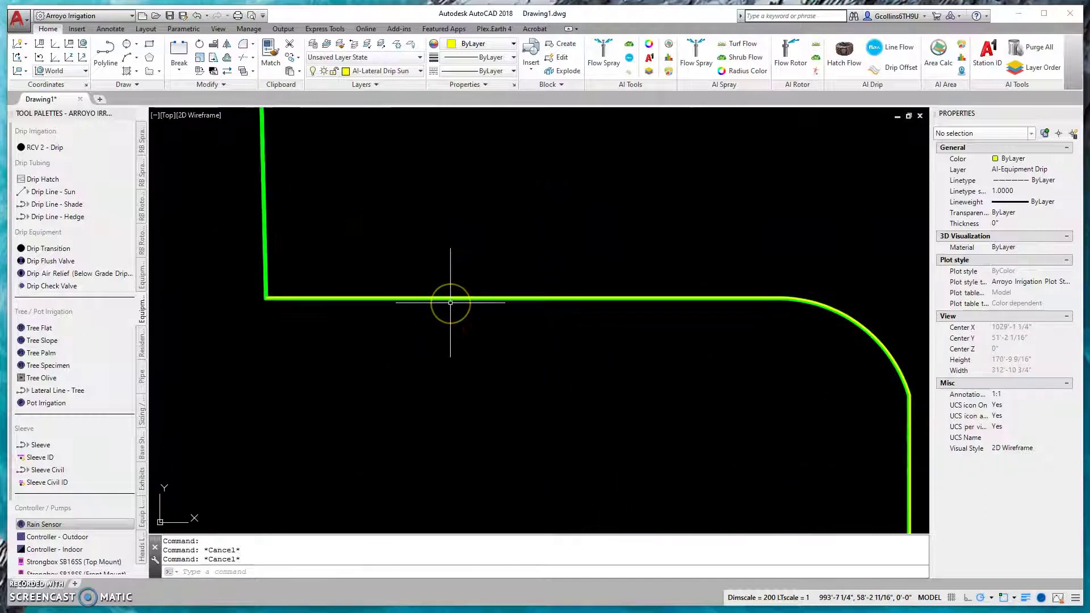
pyautogui.scroll(-3, 450, 303)
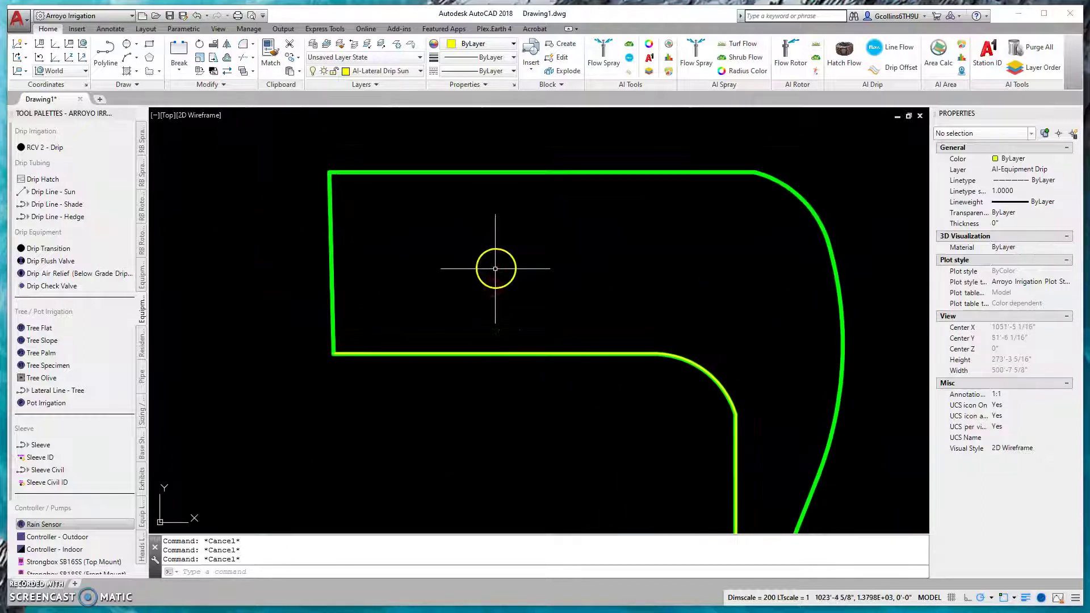
# Step: Draw a yellow V polyline from the top green edge down to an apex and back
pyautogui.write('pl')
pyautogui.press('Return')
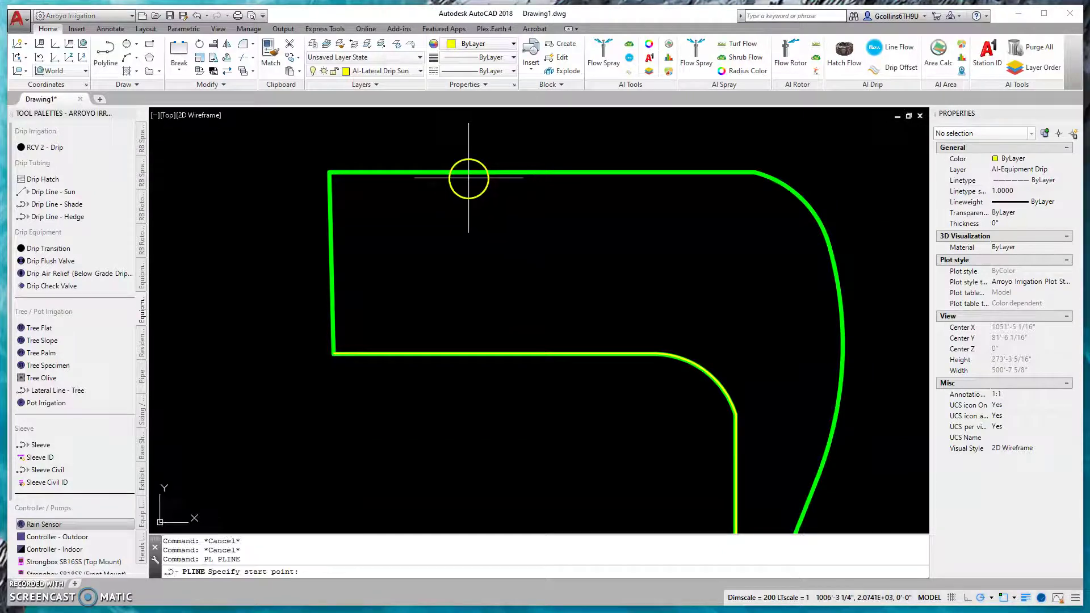
pyautogui.click(468, 172)
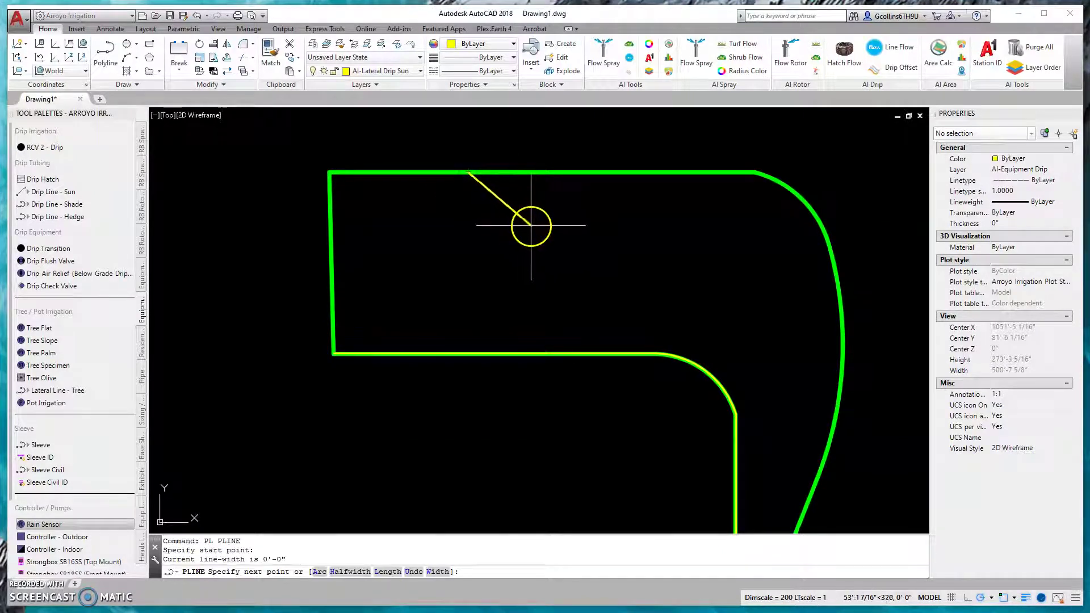
pyautogui.click(525, 224)
pyautogui.click(556, 171)
pyautogui.press('Escape')
# Step: Draw the branch stem from the V's apex straight down to the inner green edge
pyautogui.press('Return')
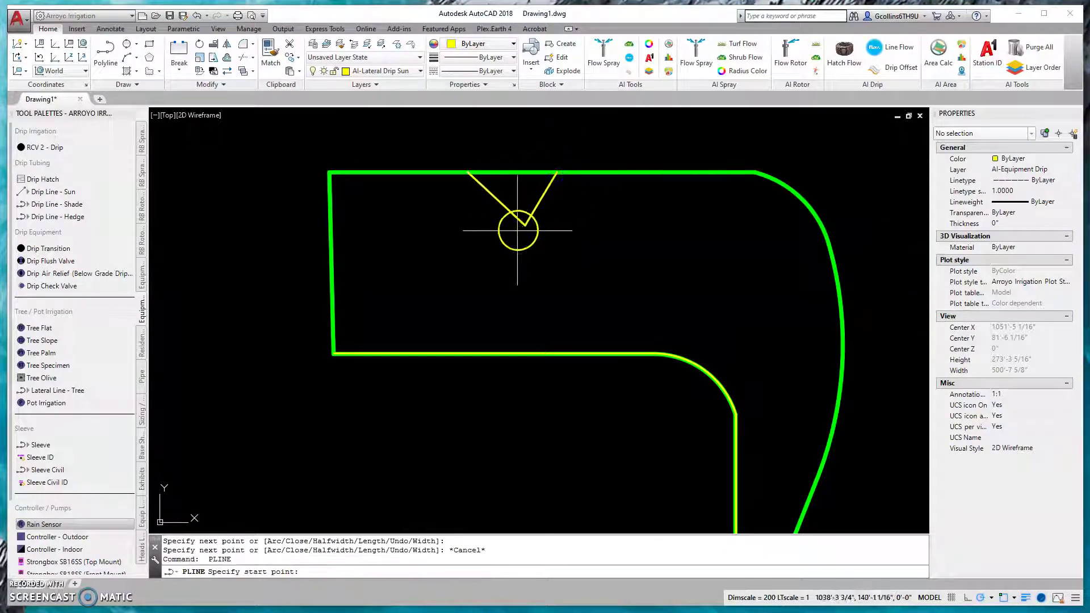
pyautogui.click(525, 354)
pyautogui.press('Escape')
pyautogui.press('Return')
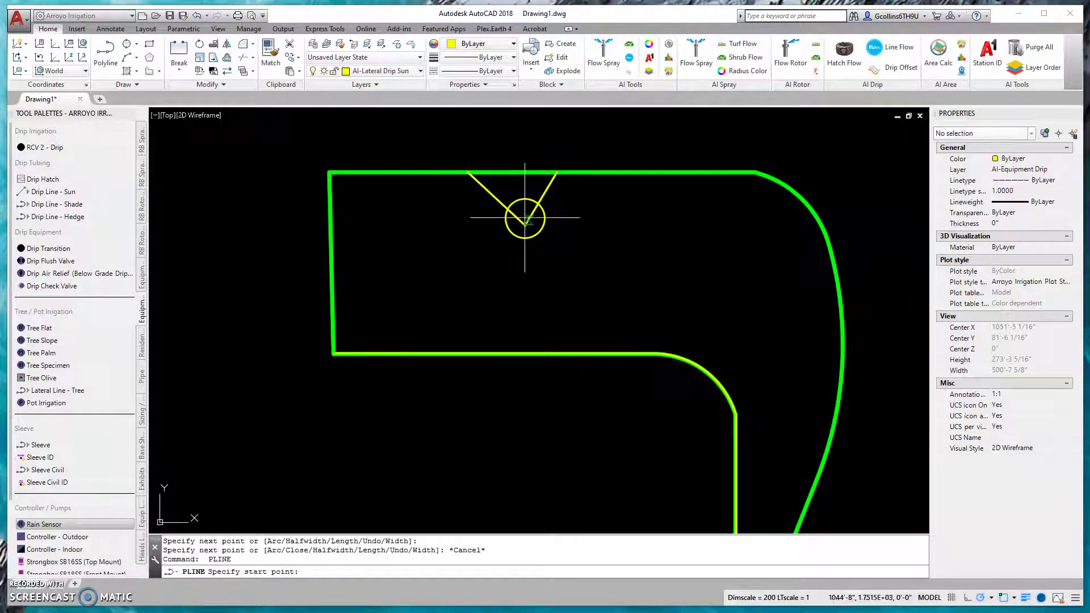
pyautogui.click(525, 225)
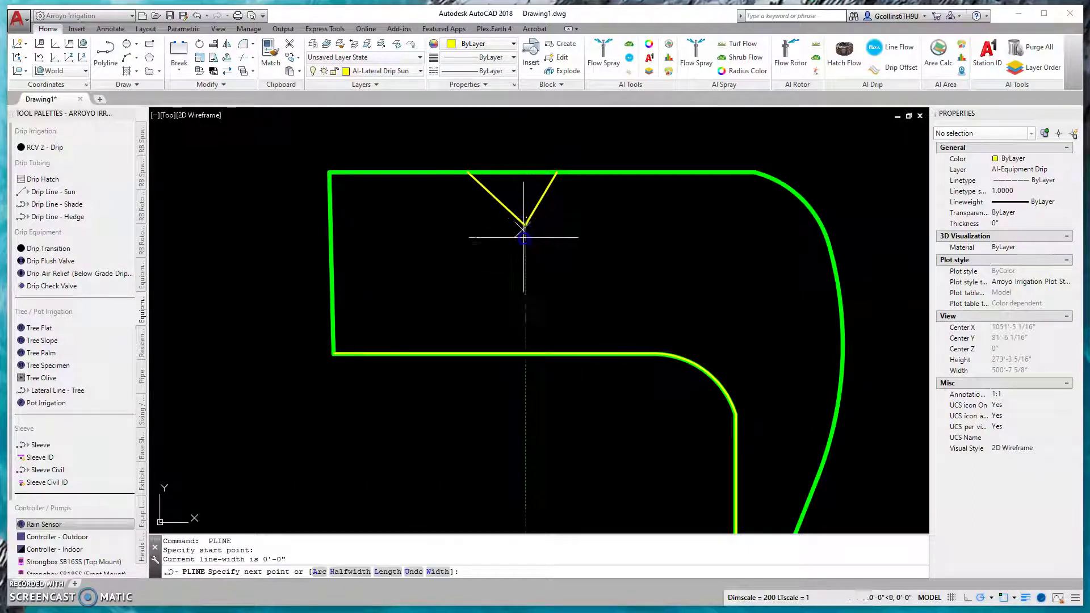
pyautogui.click(525, 354)
pyautogui.press('Escape')
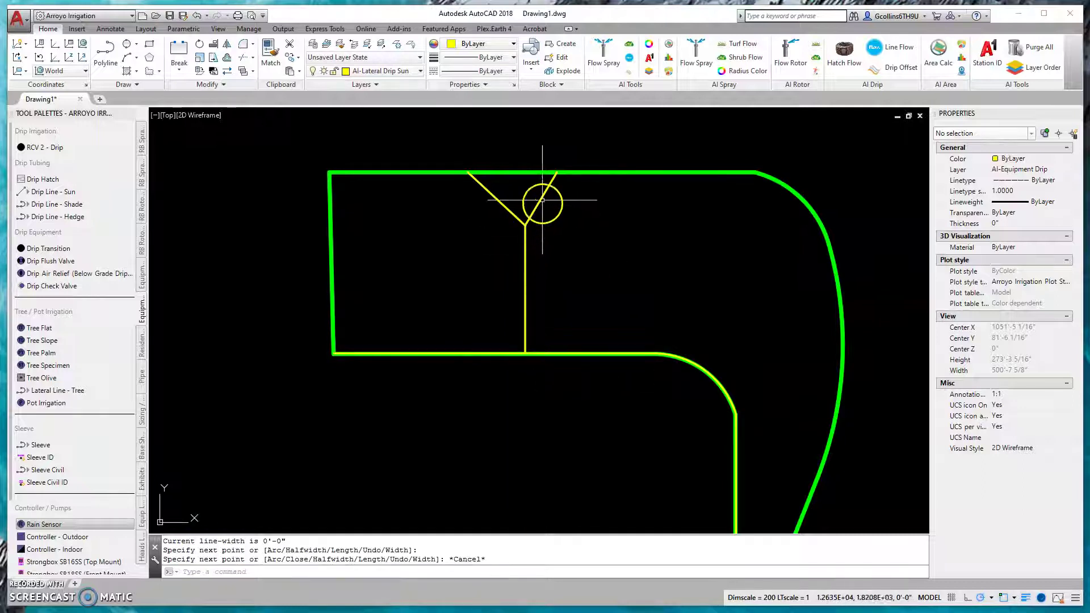
# Step: Check the V branch's end grip, cancel the edit, and recenter the bed in view
pyautogui.click(544, 182)
pyautogui.scroll(3, 548, 181)
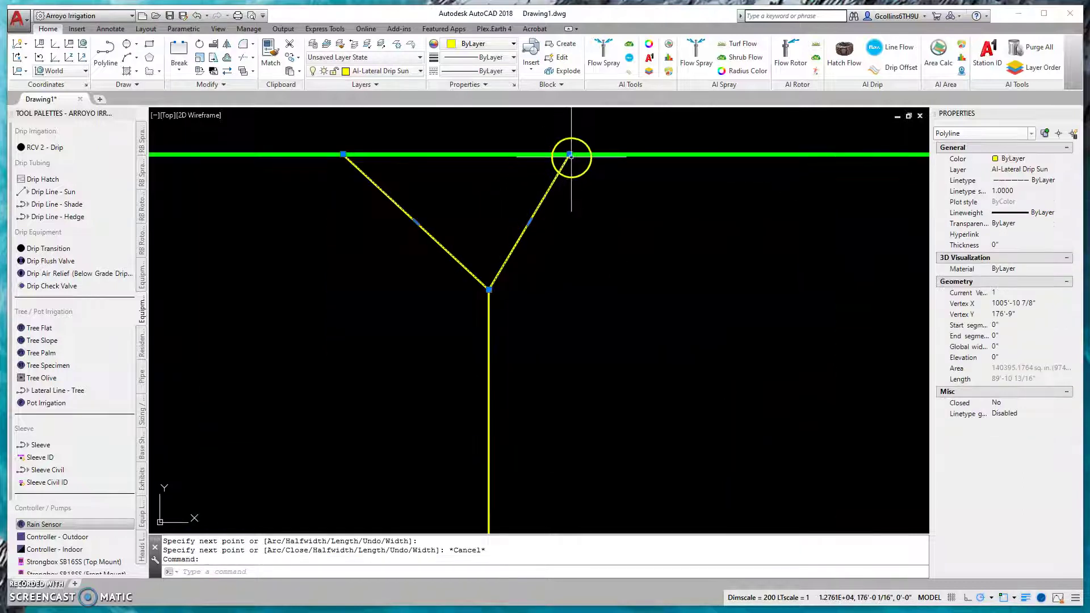
pyautogui.click(569, 154)
pyautogui.scroll(-4, 518, 244)
pyautogui.moveTo(484, 225); pyautogui.dragTo(464, 252, button='middle')
pyautogui.press('Escape')
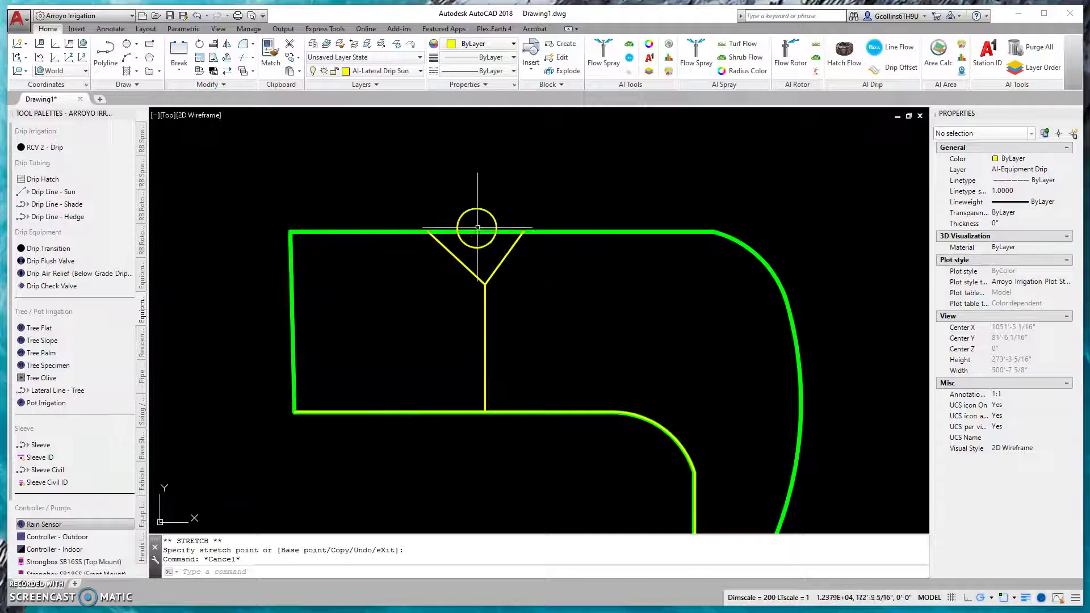
pyautogui.scroll(2, 500, 243)
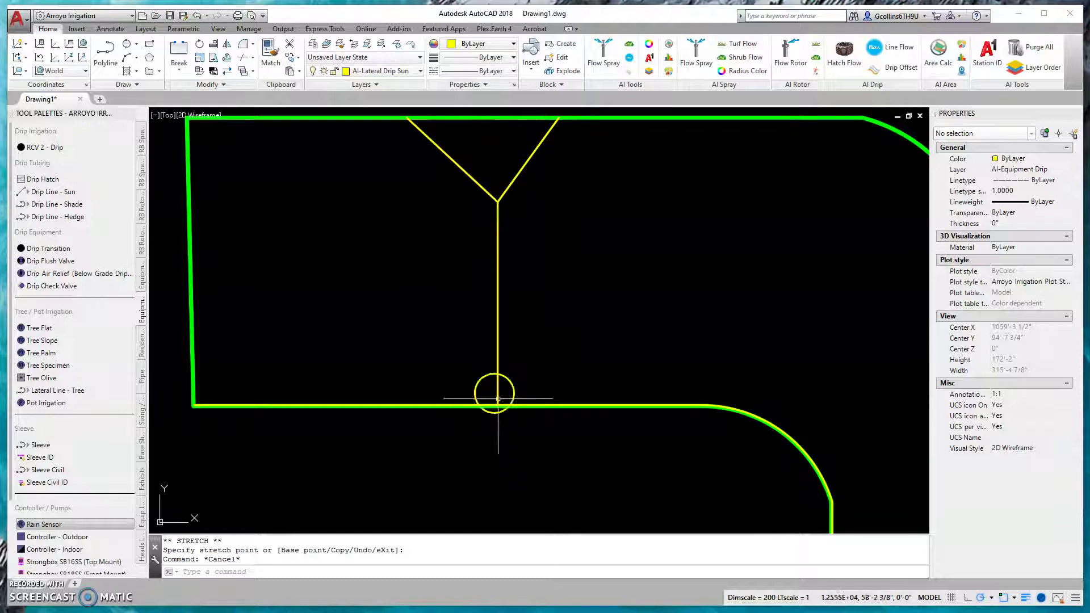
pyautogui.scroll(-4, 462, 275)
pyautogui.moveTo(542, 382); pyautogui.dragTo(513, 338, button='middle')
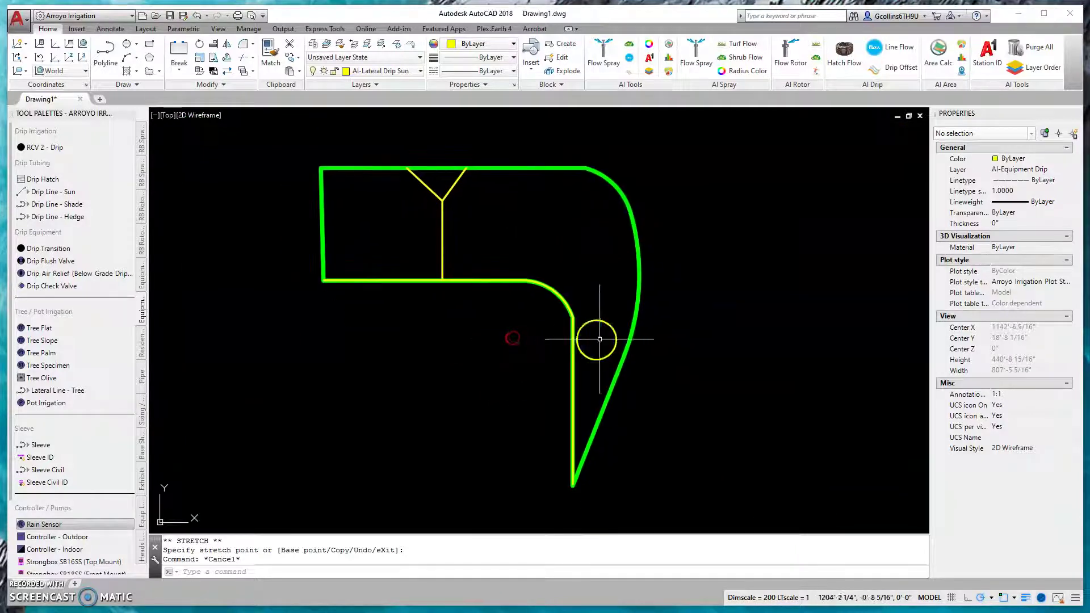
pyautogui.write('PL')
pyautogui.press('Return')
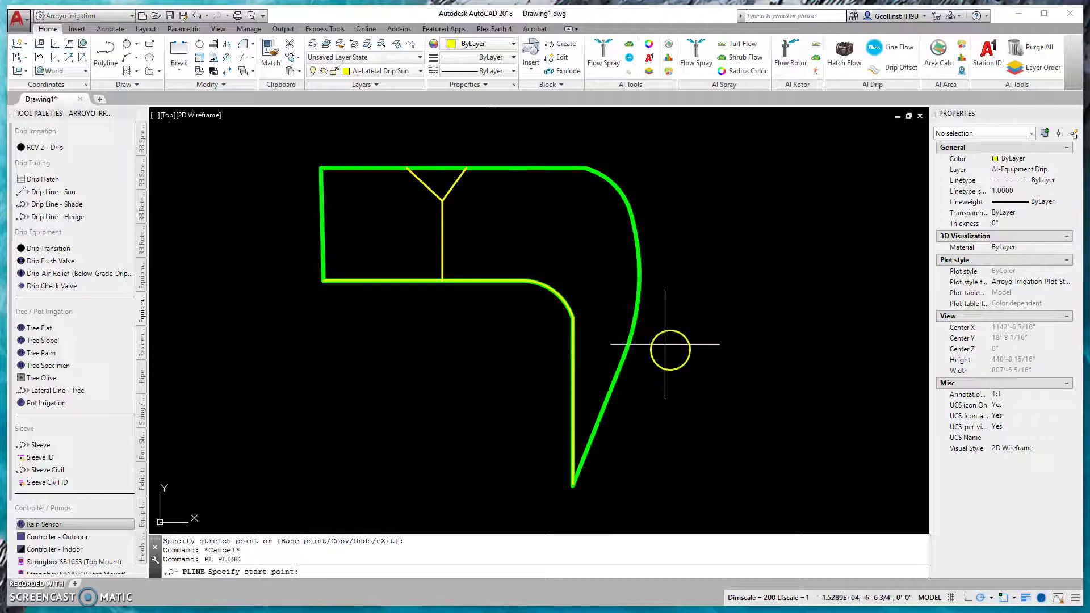
# Step: Draw a V polyline from the outer edge into the lower arm, plus a stem to the inner edge
pyautogui.scroll(2, 667, 344)
pyautogui.click(625, 279)
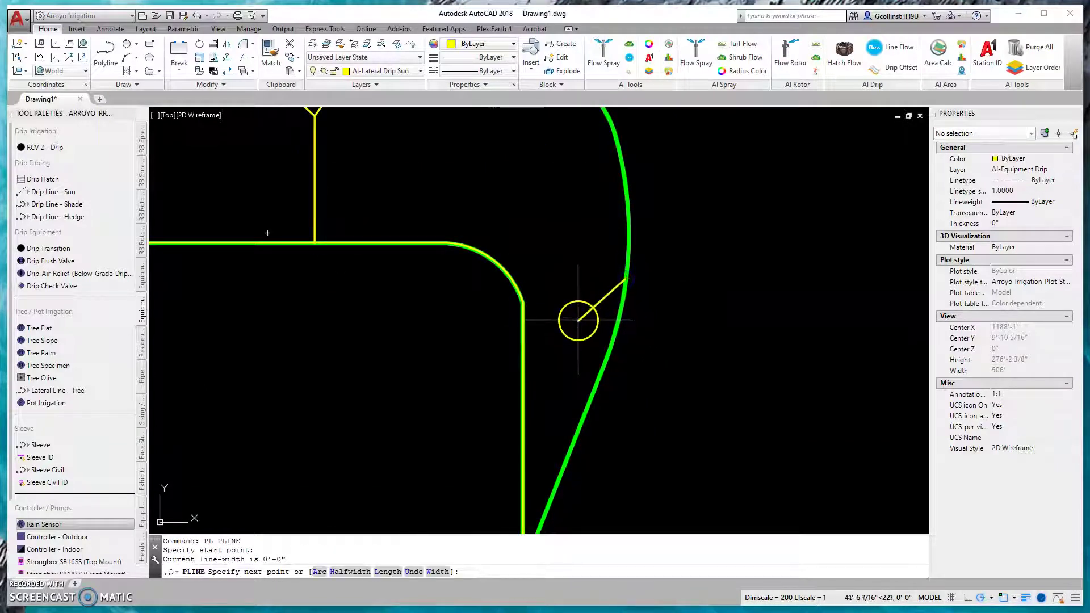
pyautogui.click(581, 308)
pyautogui.click(608, 352)
pyautogui.press('Escape')
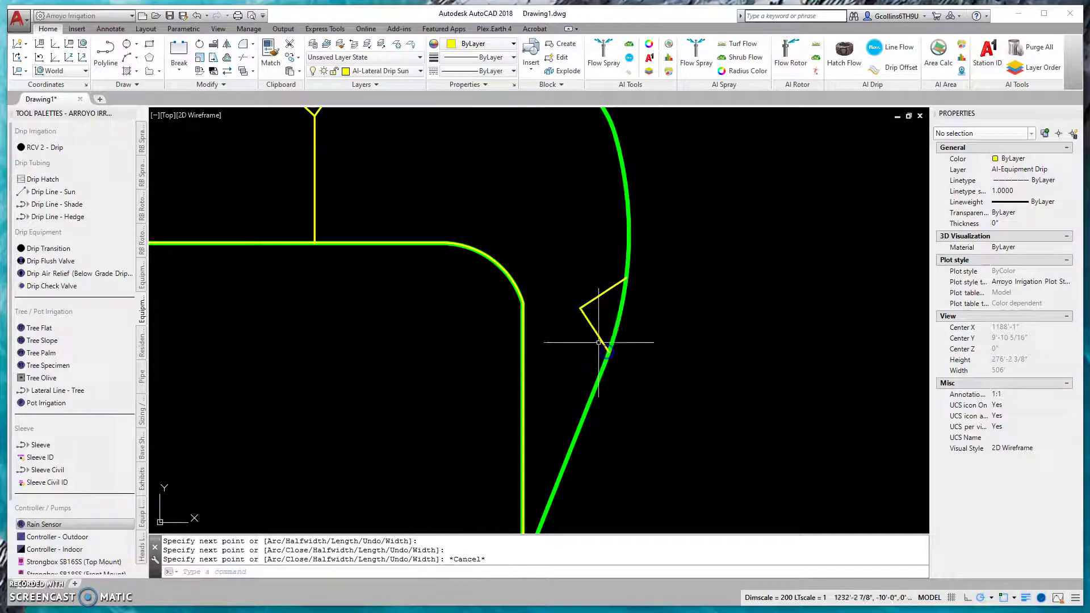
pyautogui.press('Return')
pyautogui.click(580, 309)
pyautogui.click(520, 311)
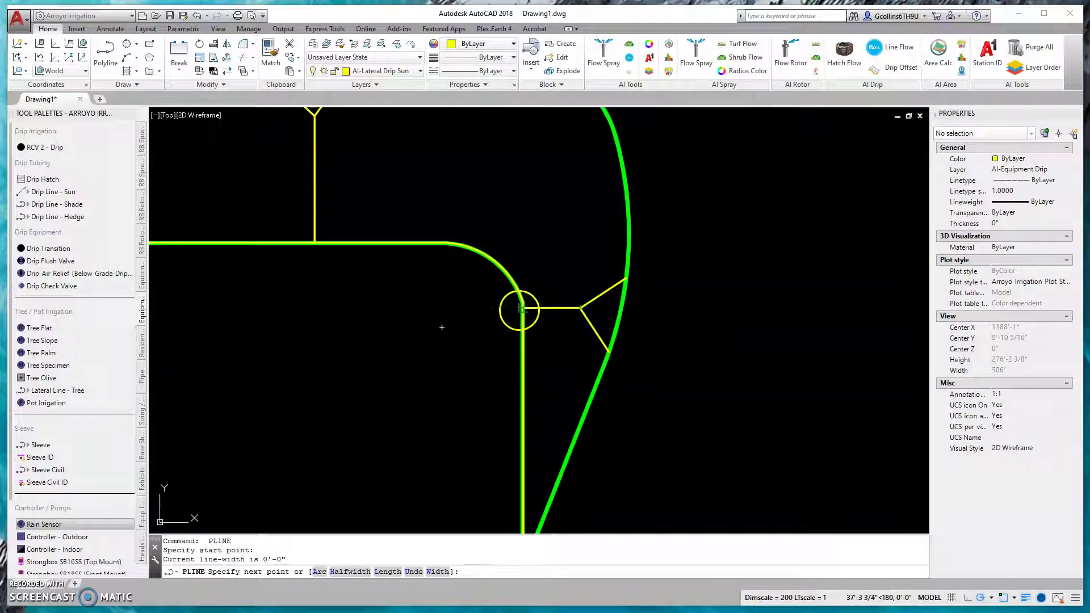
pyautogui.press('Escape')
# Step: Window-select the lower and top Y-shaped branches together
pyautogui.scroll(-2, 504, 313)
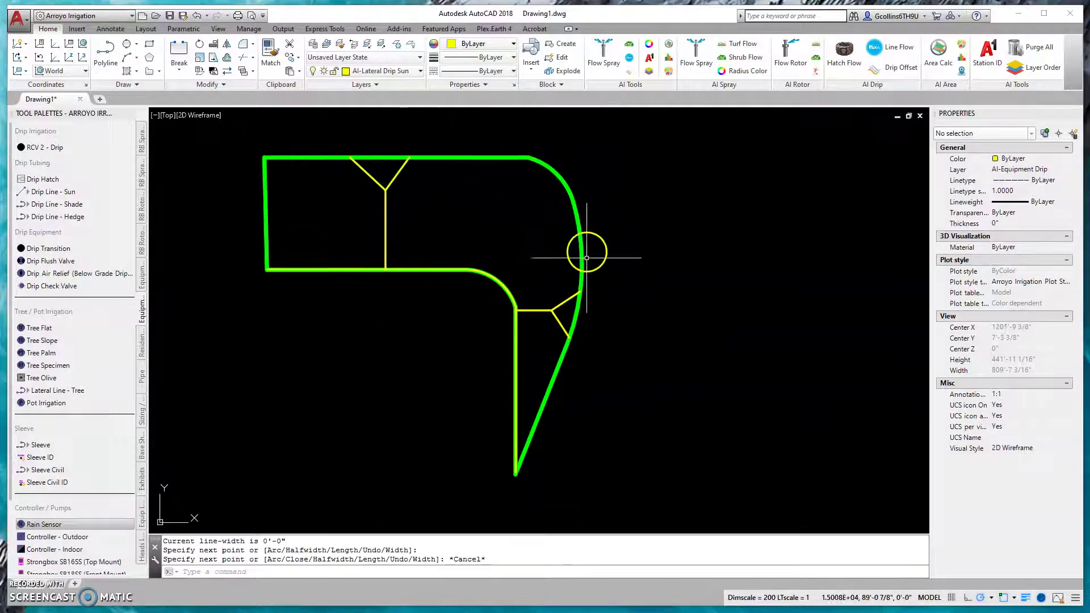
pyautogui.moveTo(449, 370)
pyautogui.mouseDown(button='middle')
pyautogui.moveTo(553, 266)
pyautogui.moveTo(550, 372)
pyautogui.mouseUp(button='middle')
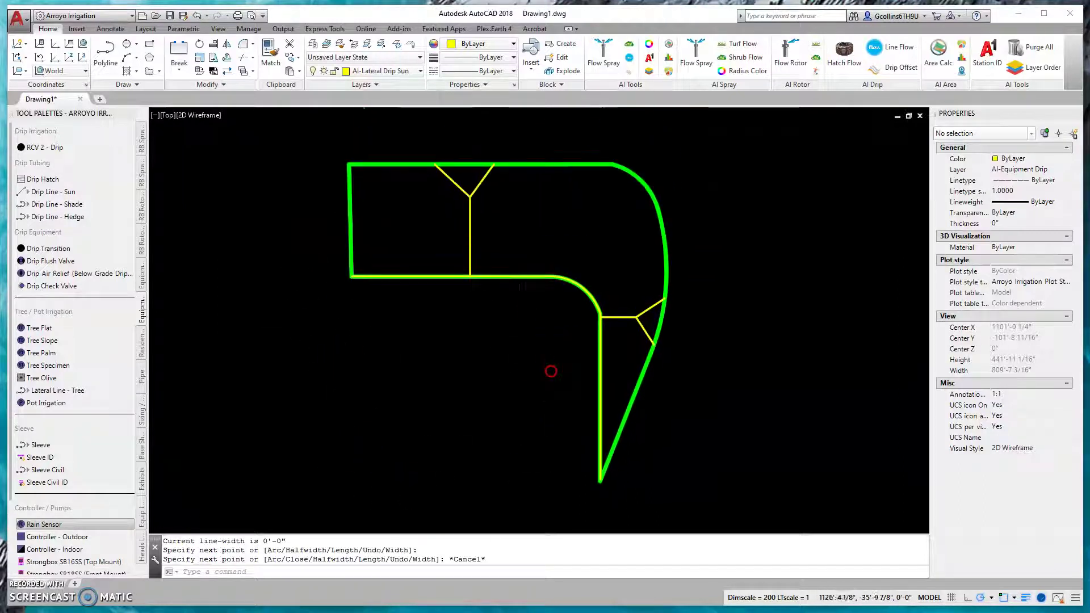
pyautogui.click(638, 342)
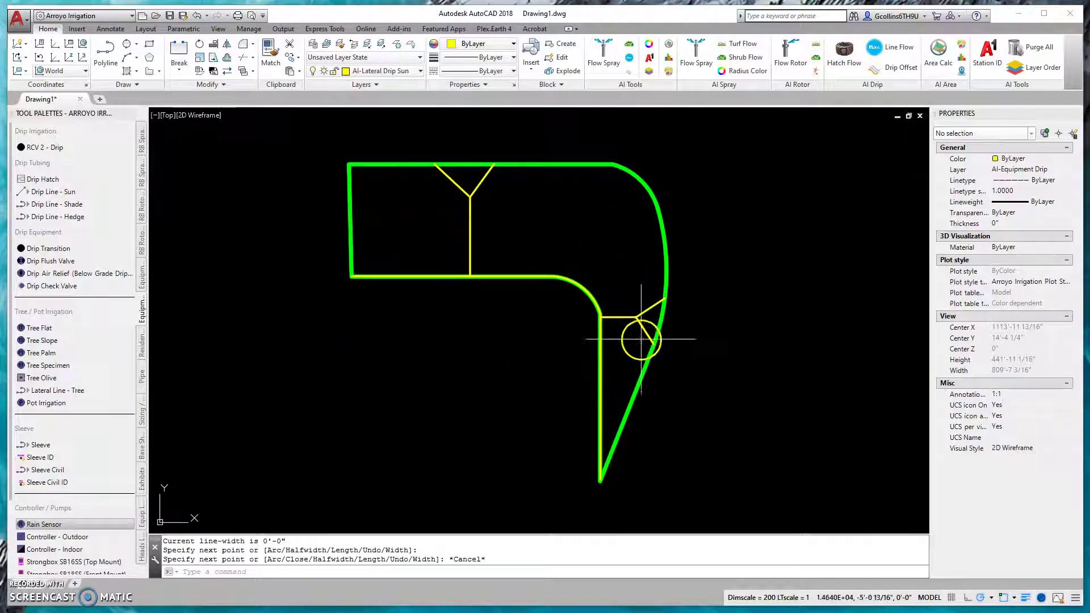
pyautogui.click(634, 297)
pyautogui.click(511, 224)
pyautogui.click(447, 190)
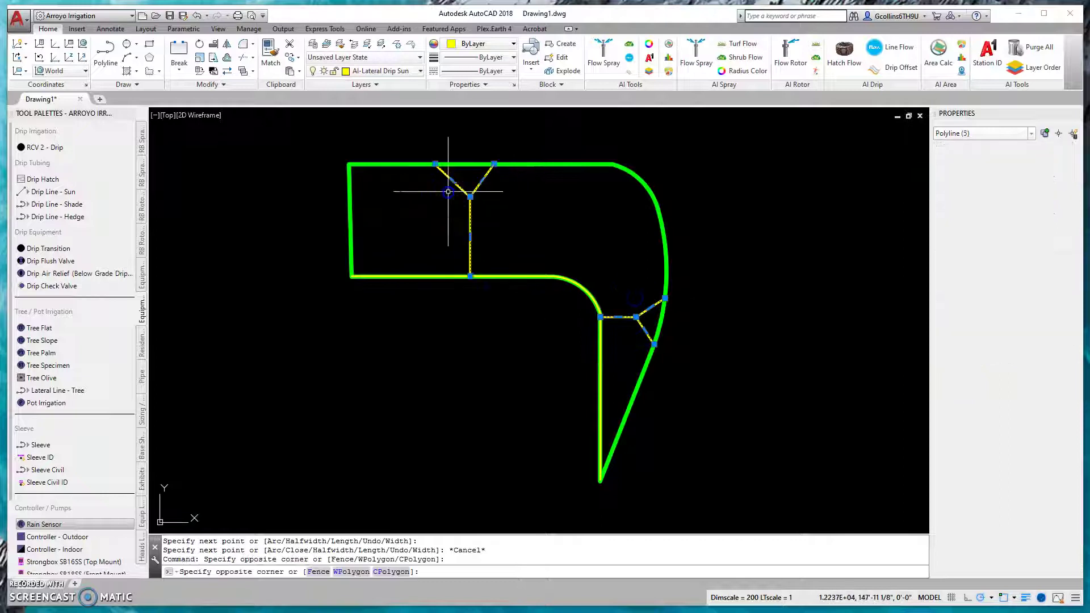
# Step: Delete both Y-shaped branches and clear any pending command
pyautogui.press('Delete')
pyautogui.scroll(5, 470, 232)
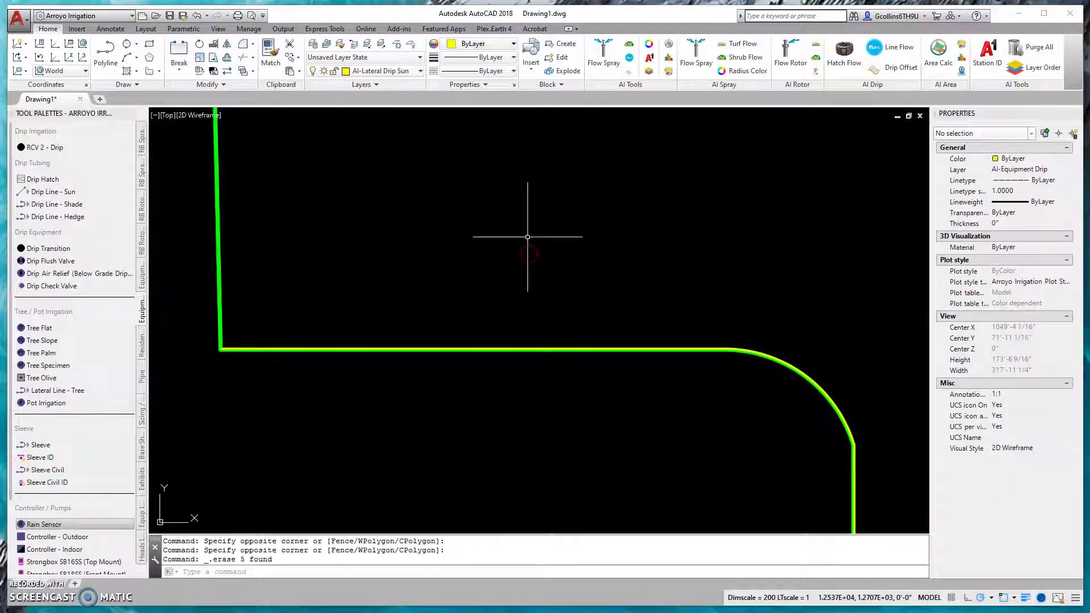
pyautogui.press('Escape')
pyautogui.press('Escape')
pyautogui.press('Escape')
pyautogui.scroll(-2, 510, 258)
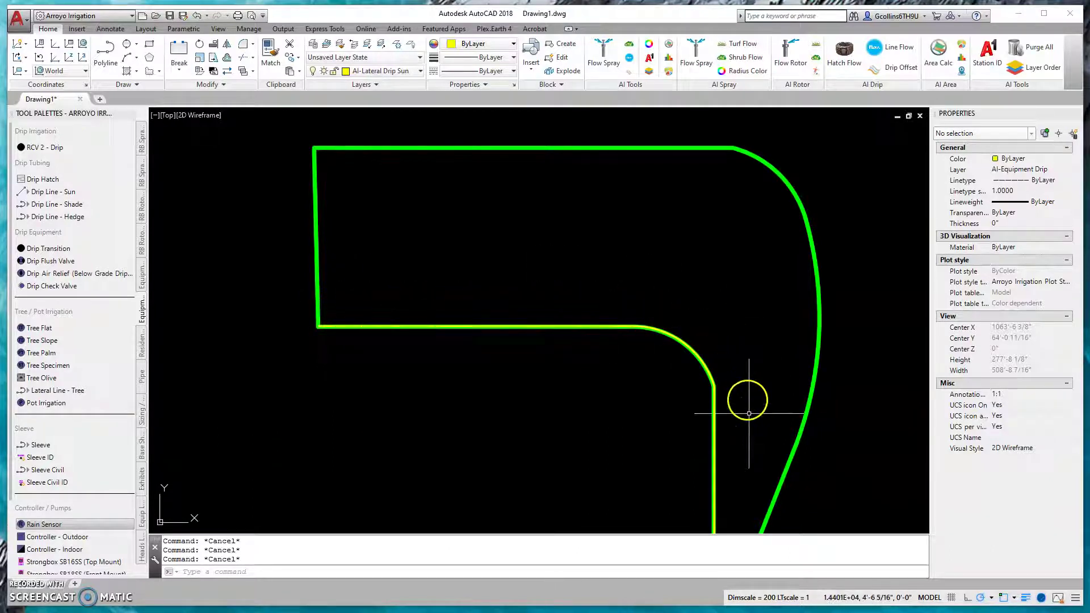
# Step: Offset the inner bed edge at 18 to stack the first five parallel drip lines
pyautogui.write('o')
pyautogui.press('Return')
pyautogui.write('18')
pyautogui.rightClick(391, 323)
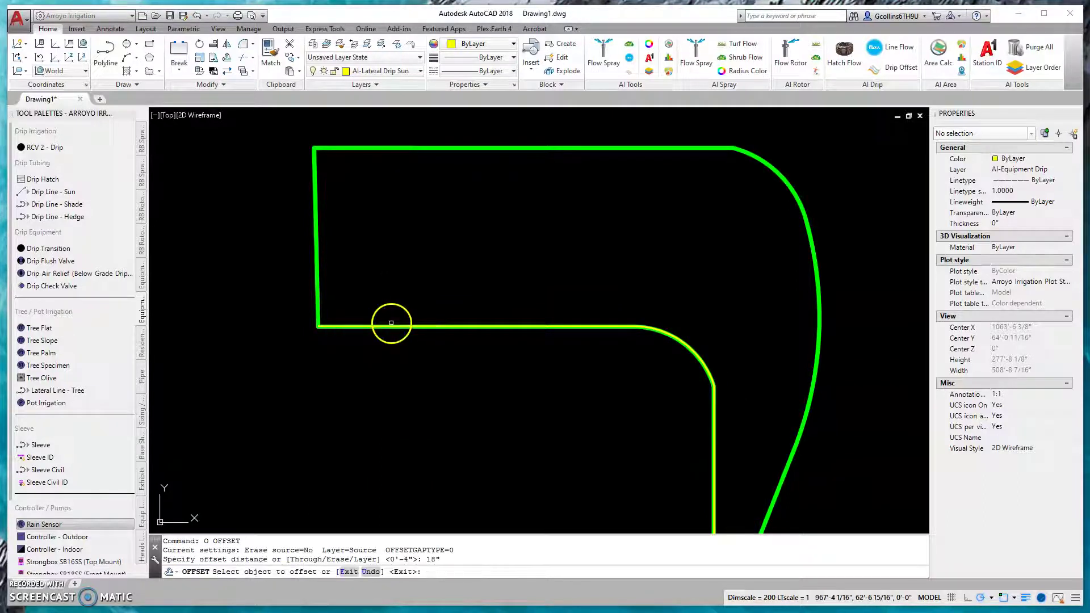
pyautogui.click(394, 325)
pyautogui.click(406, 311)
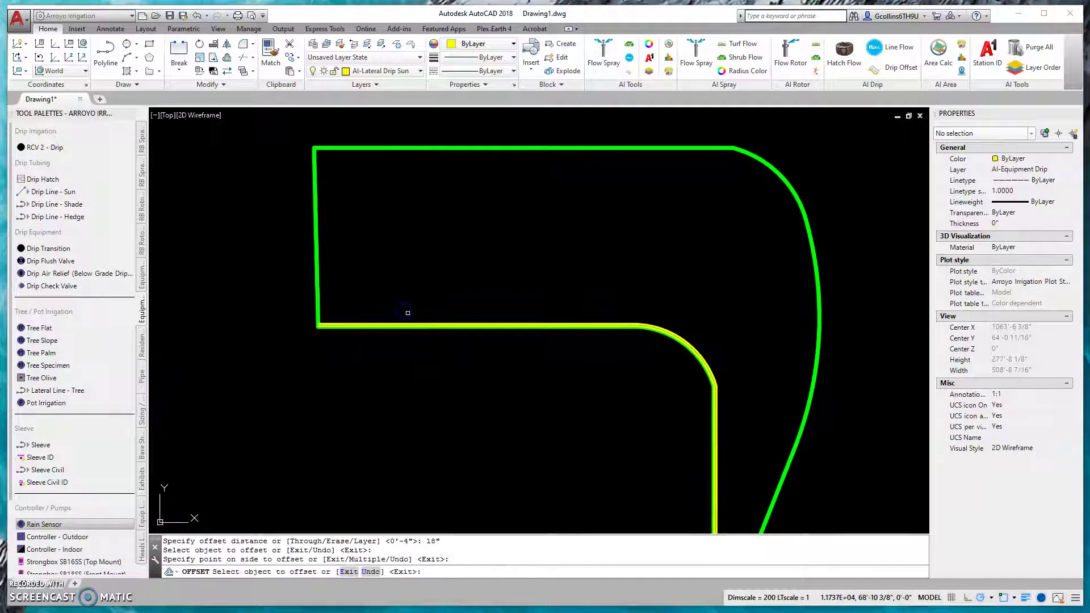
pyautogui.scroll(5, 400, 324)
pyautogui.click(399, 334)
pyautogui.click(412, 279)
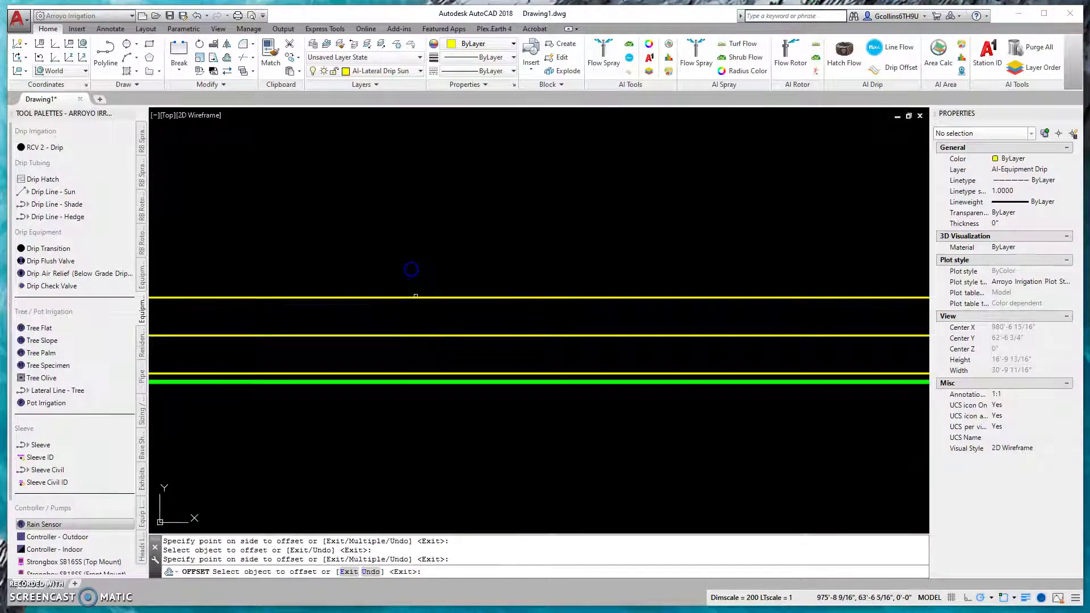
pyautogui.click(415, 296)
pyautogui.click(426, 256)
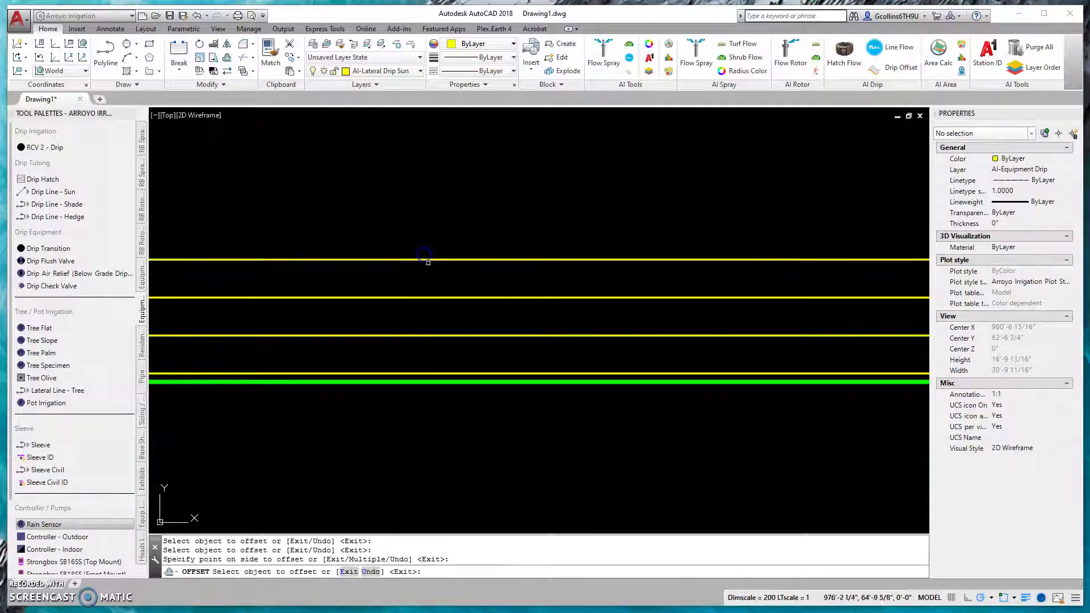
pyautogui.click(426, 260)
pyautogui.scroll(-4, 435, 262)
pyautogui.click(436, 238)
pyautogui.click(437, 247)
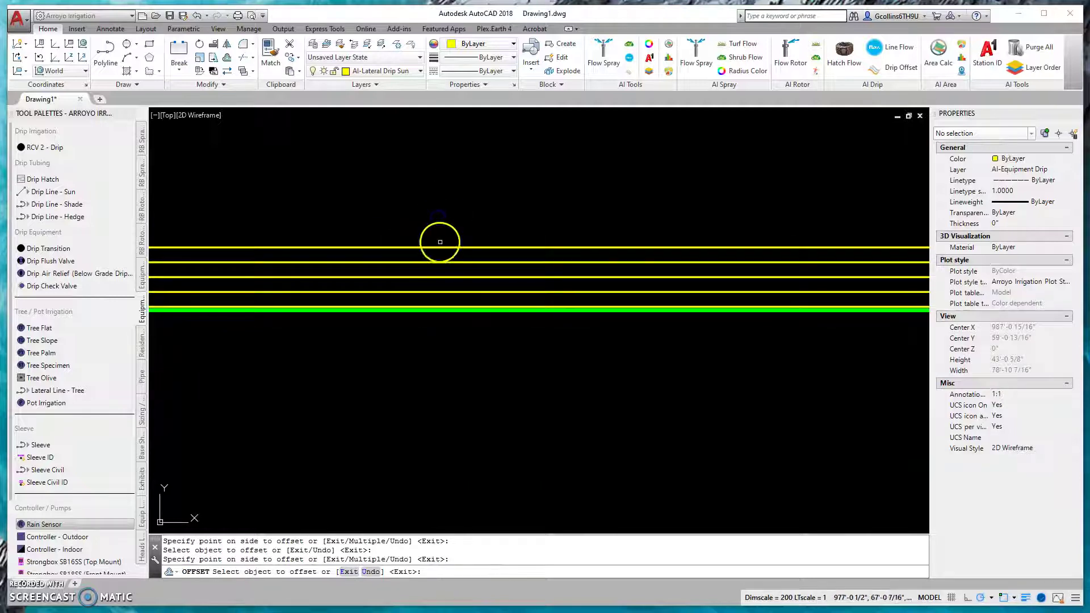
pyautogui.click(446, 224)
# Step: Keep offsetting at 18 to add five more drip rows following the rounded corner
pyautogui.click(446, 231)
pyautogui.click(449, 211)
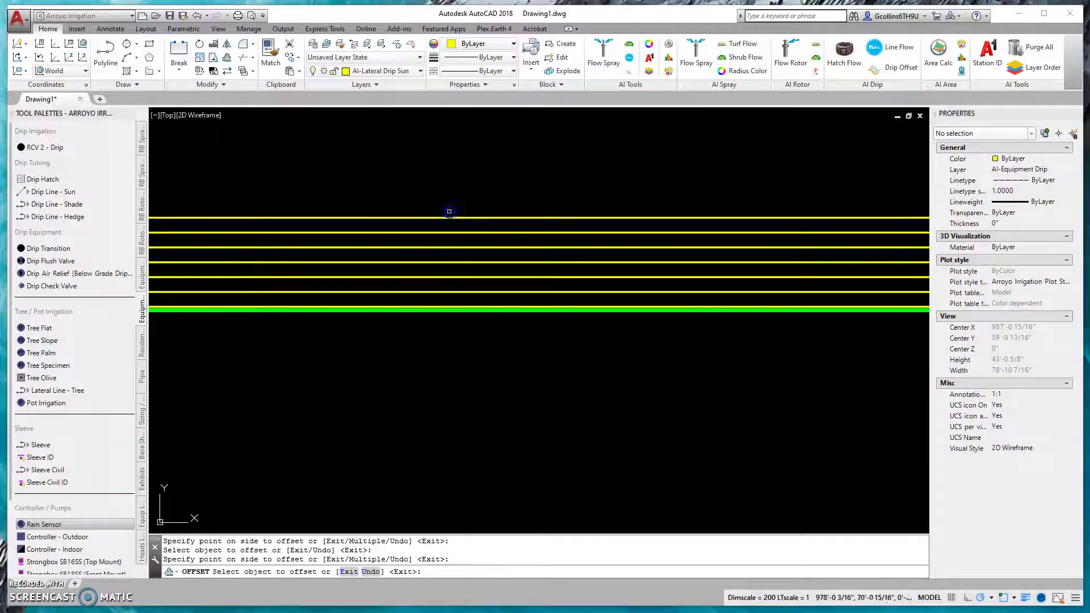
pyautogui.click(451, 218)
pyautogui.click(452, 198)
pyautogui.click(455, 203)
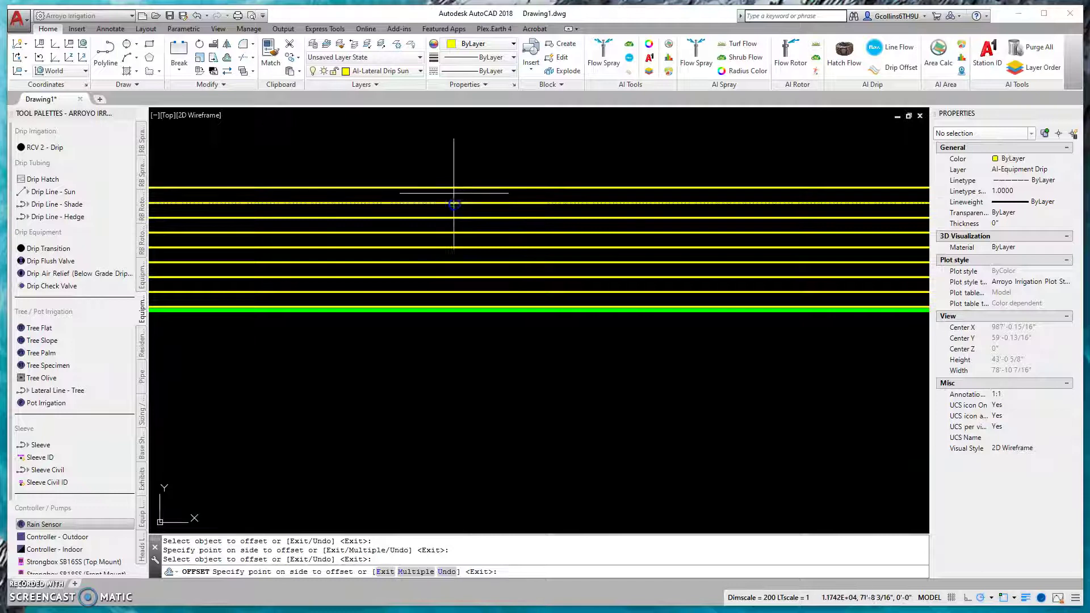
pyautogui.click(452, 182)
pyautogui.click(454, 187)
pyautogui.click(459, 170)
pyautogui.moveTo(463, 161); pyautogui.dragTo(503, 288, button='middle')
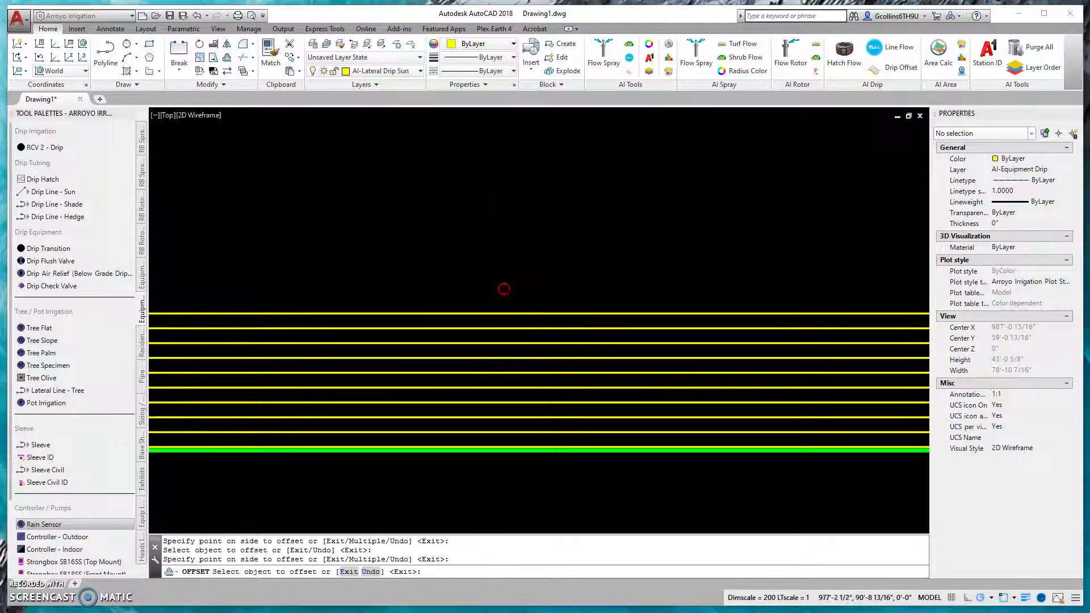
pyautogui.scroll(-3, 484, 284)
pyautogui.click(496, 295)
pyautogui.click(497, 262)
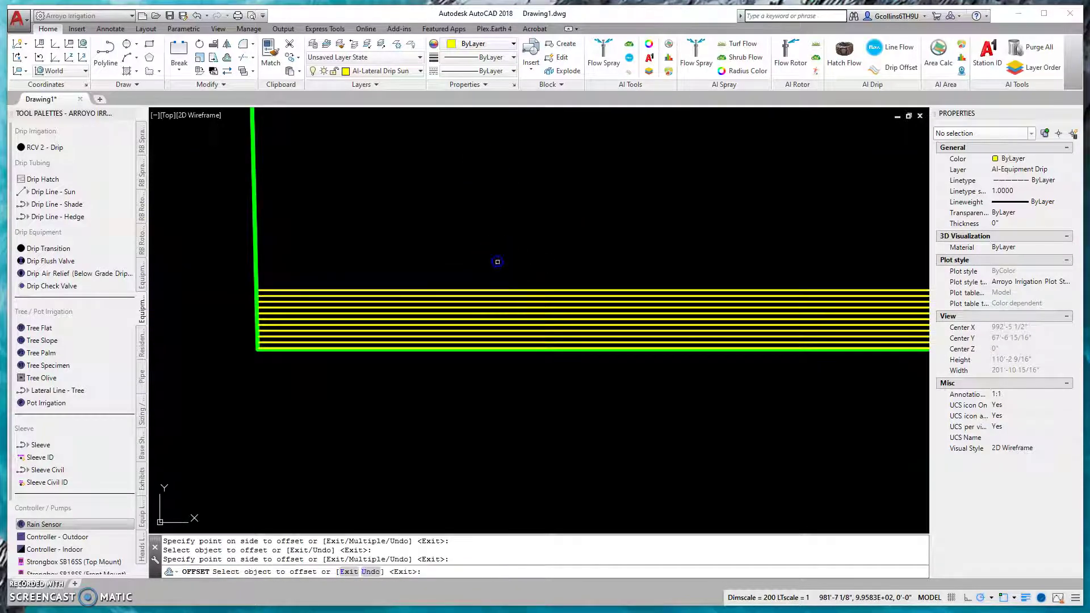
pyautogui.scroll(-5, 499, 231)
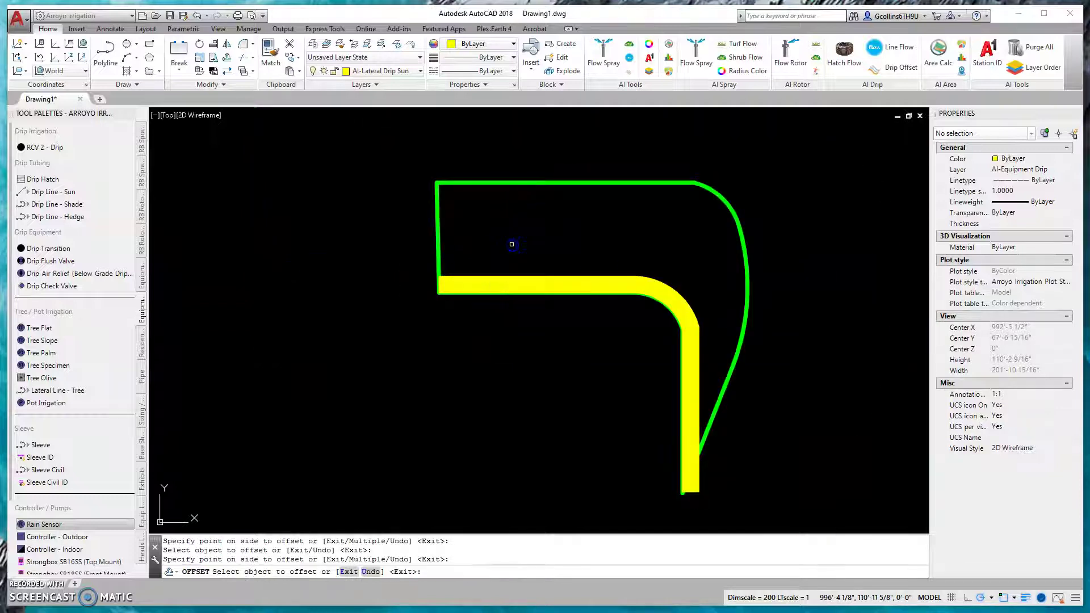
pyautogui.scroll(6, 558, 281)
pyautogui.scroll(-5, 386, 176)
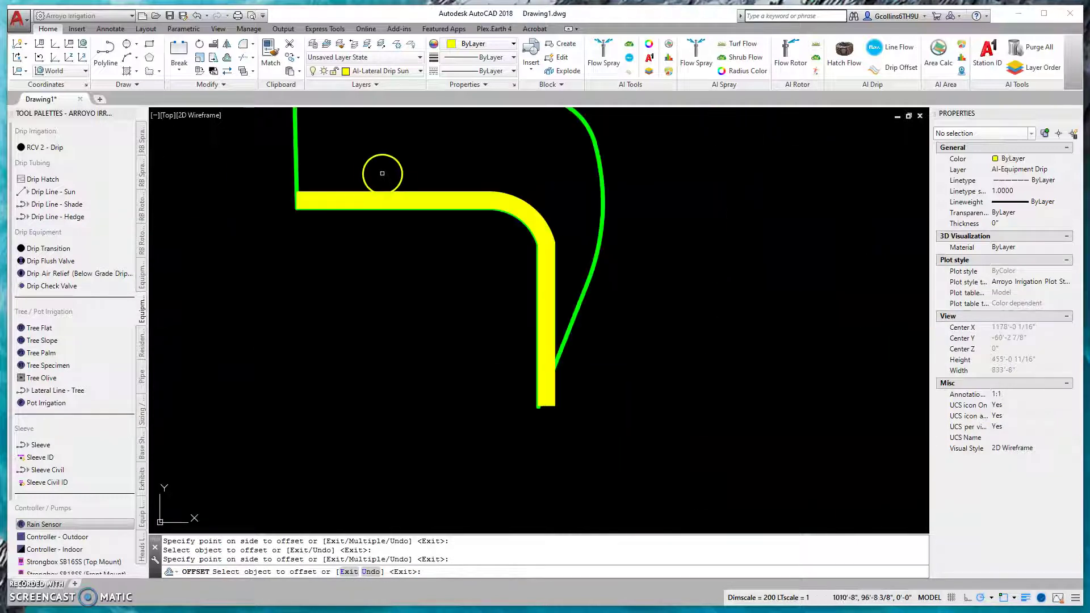
pyautogui.scroll(5, 397, 224)
pyautogui.scroll(-4, 377, 287)
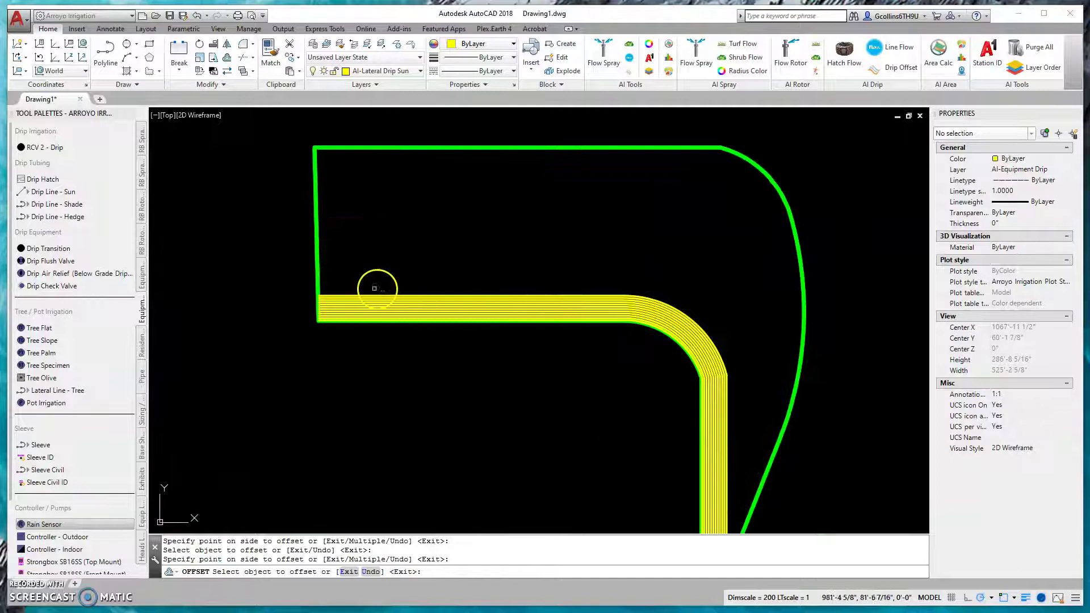
# Step: End the offsets and start a circle at the bed corner, then cancel it
pyautogui.scroll(4, 316, 284)
pyautogui.press('Escape')
pyautogui.write('c')
pyautogui.press('Return')
pyautogui.click(245, 373)
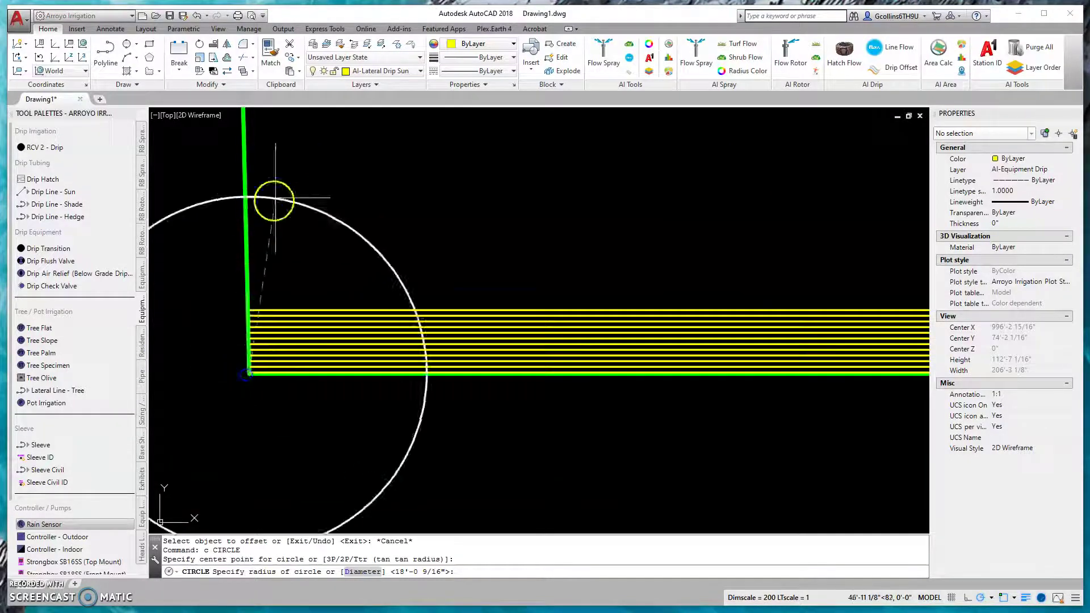
pyautogui.scroll(3, 273, 199)
pyautogui.scroll(-6, 282, 207)
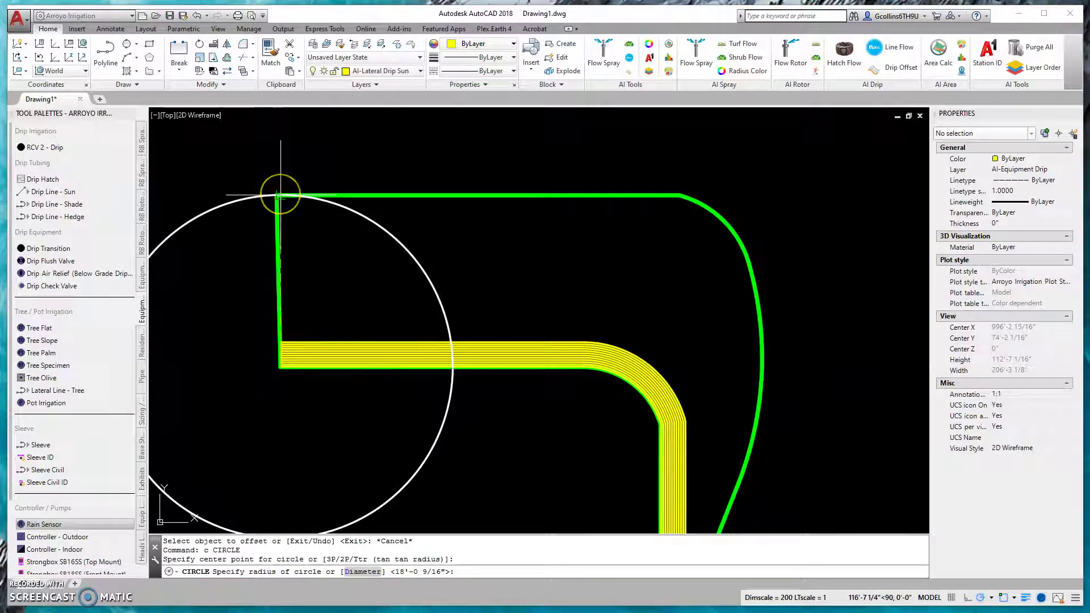
pyautogui.press('Escape')
pyautogui.scroll(-3, 323, 195)
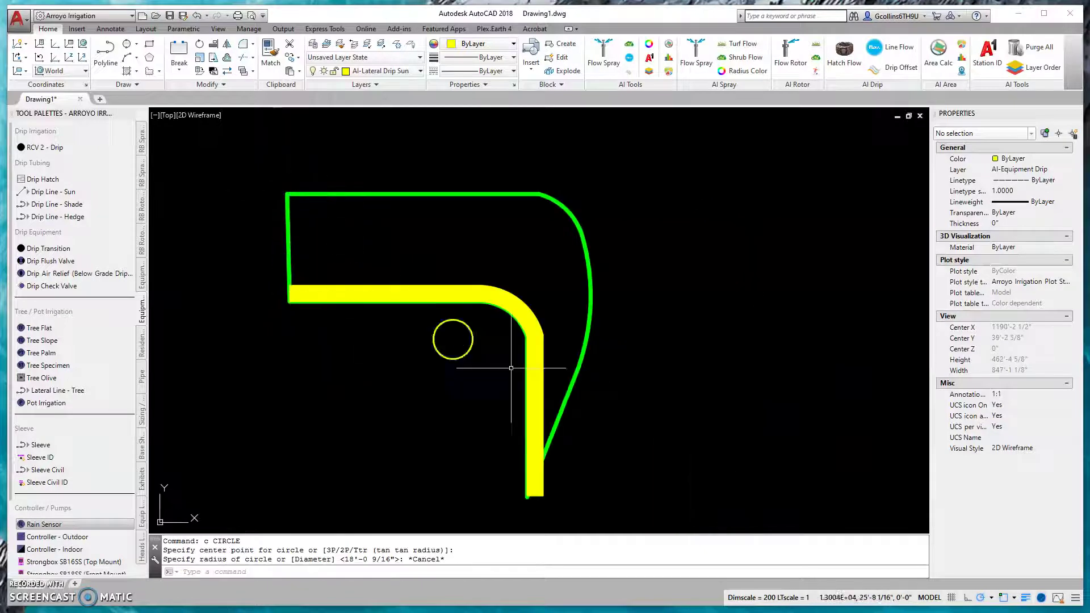
pyautogui.scroll(6, 540, 516)
# Step: Crossing-select the 11 drip polylines in two windows and delete them
pyautogui.click(565, 461)
pyautogui.click(485, 433)
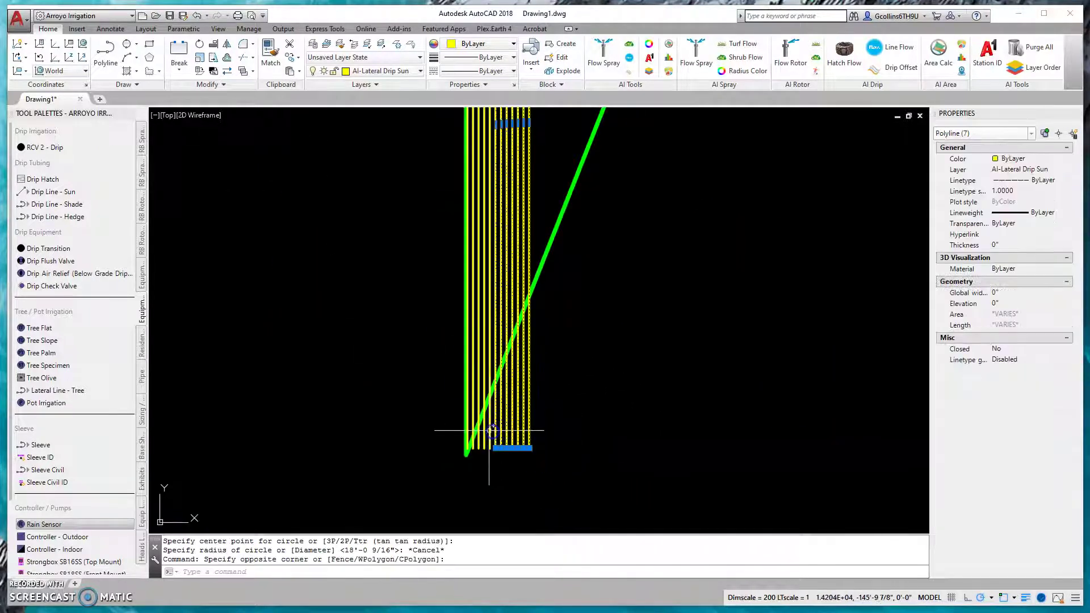
pyautogui.scroll(4, 494, 454)
pyautogui.click(523, 497)
pyautogui.click(448, 479)
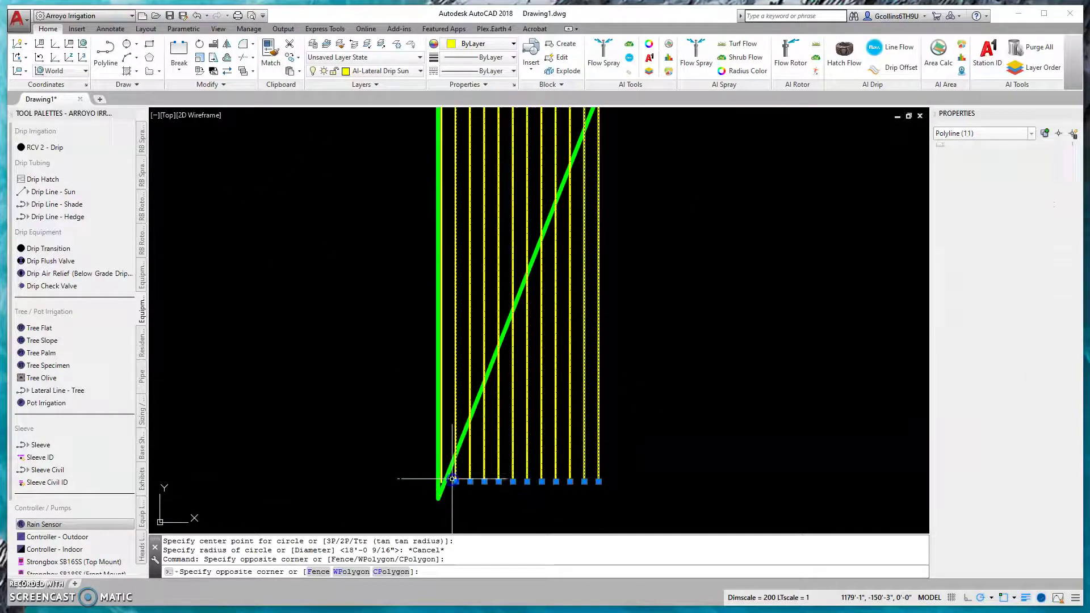
pyautogui.press('Delete')
pyautogui.scroll(-3, 595, 395)
pyautogui.scroll(-4, 518, 318)
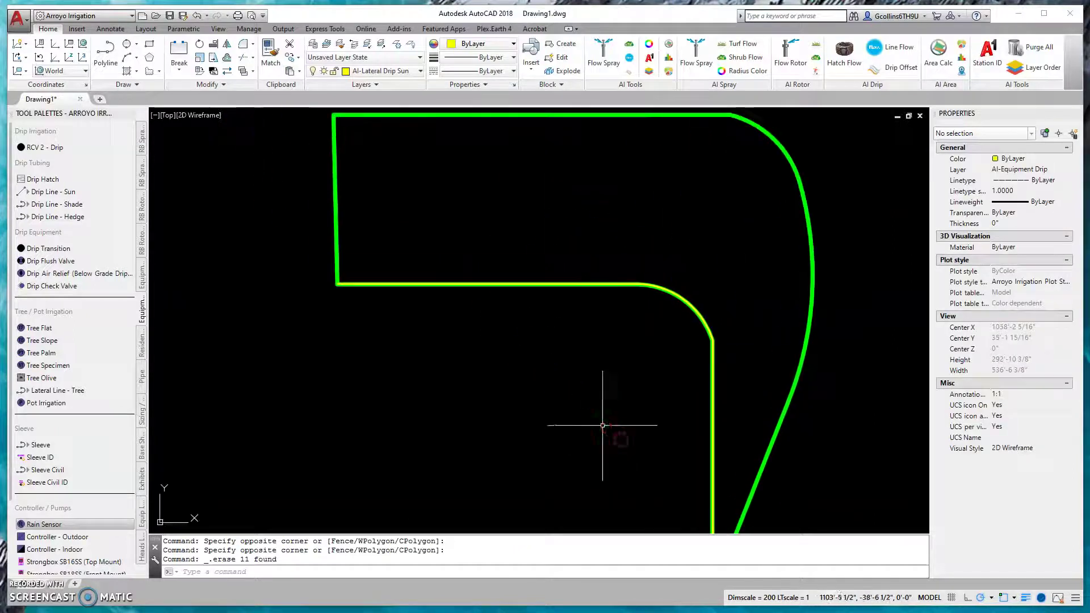
# Step: Scale the two green outline objects by 0.2 about their inner corner
pyautogui.press('Escape')
pyautogui.press('Escape')
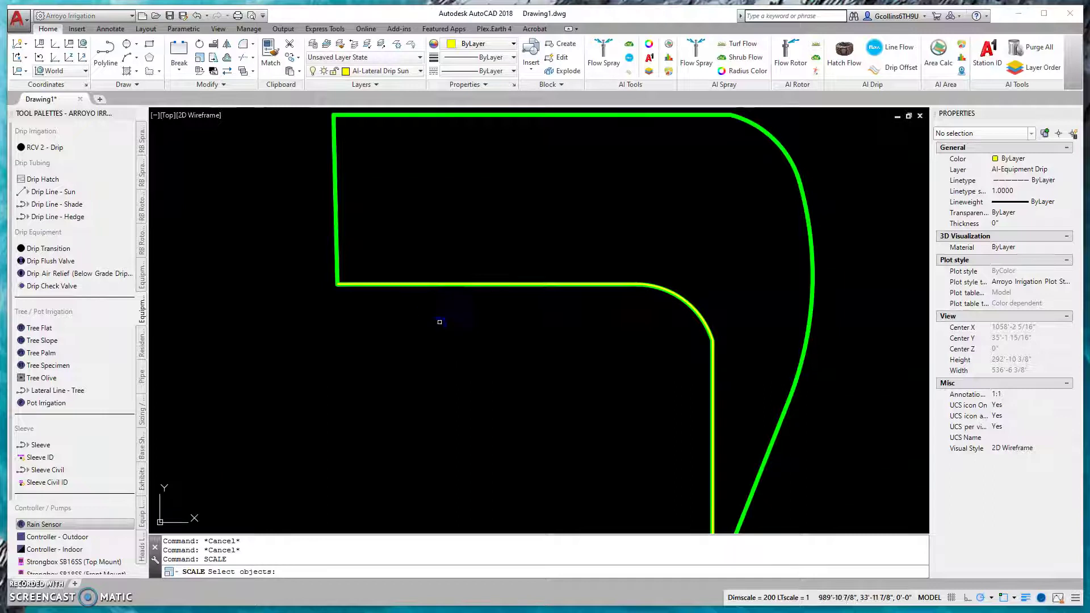
pyautogui.click(439, 322)
pyautogui.click(299, 233)
pyautogui.press('Return')
pyautogui.click(337, 284)
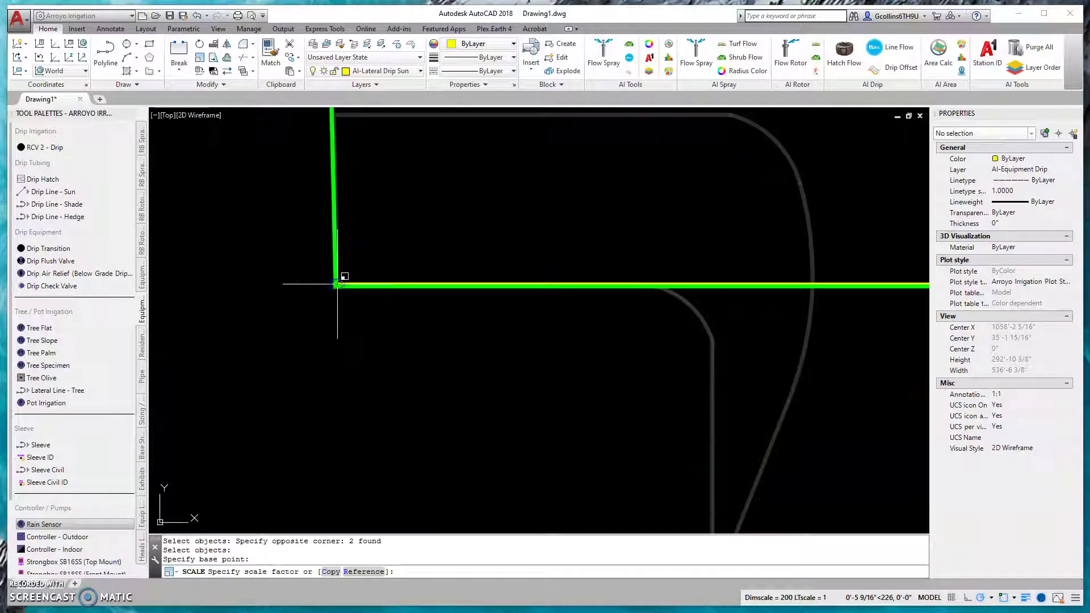
pyautogui.press('Return')
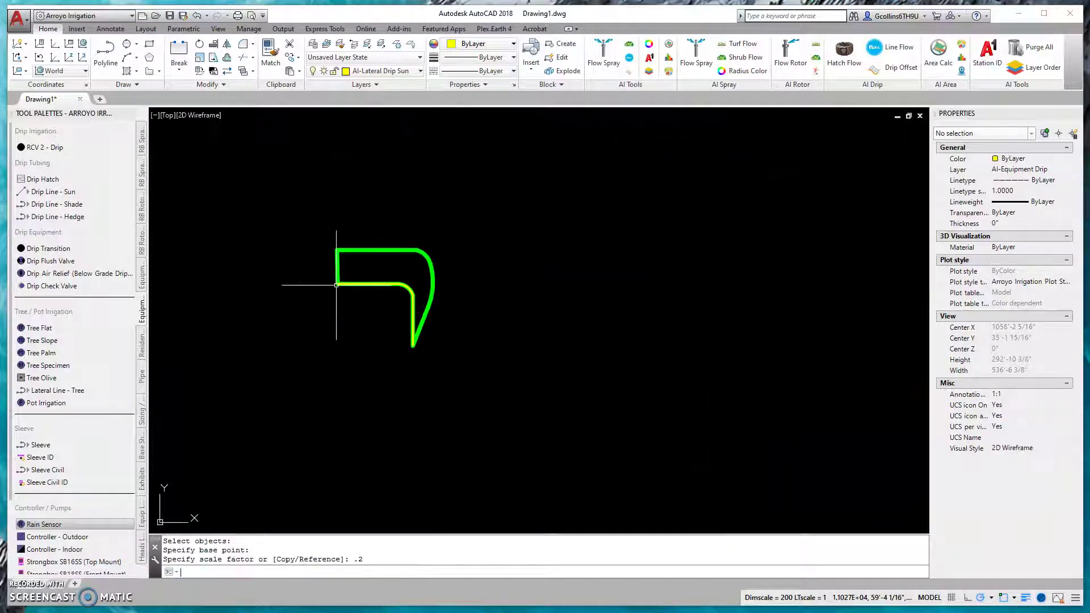
pyautogui.press('Return')
pyautogui.click(336, 285)
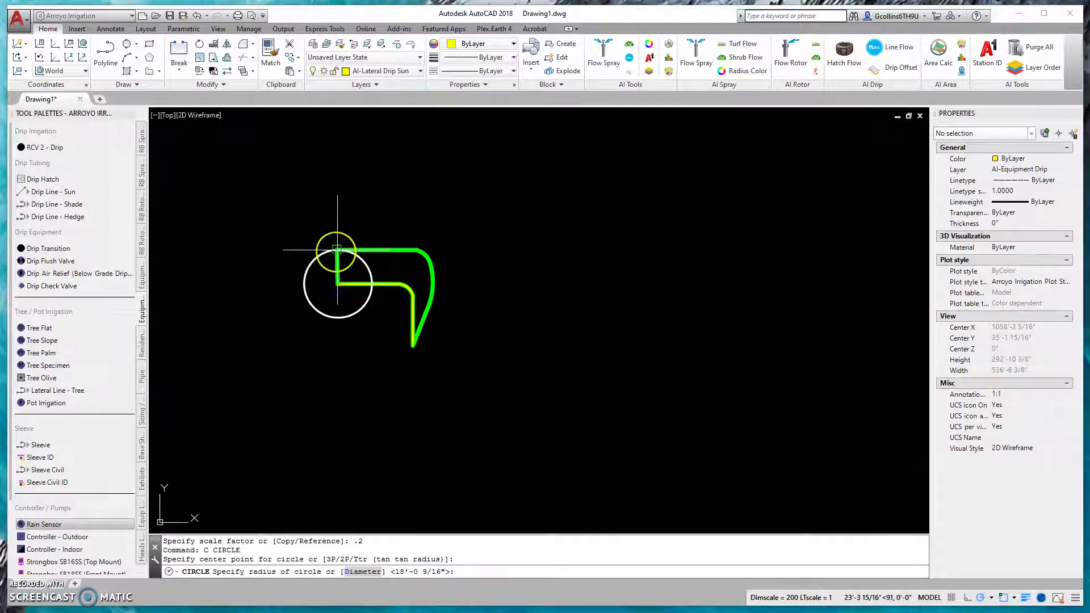
pyautogui.press('Escape')
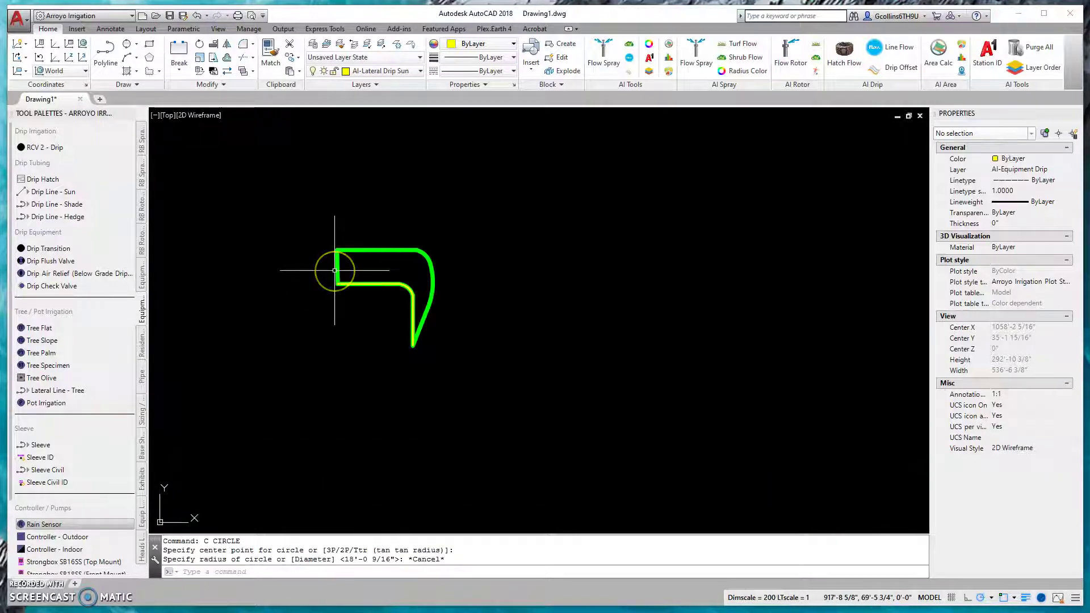
# Step: Scale both outline objects again by 0.75 about the inner corner
pyautogui.write('scale')
pyautogui.press('Return')
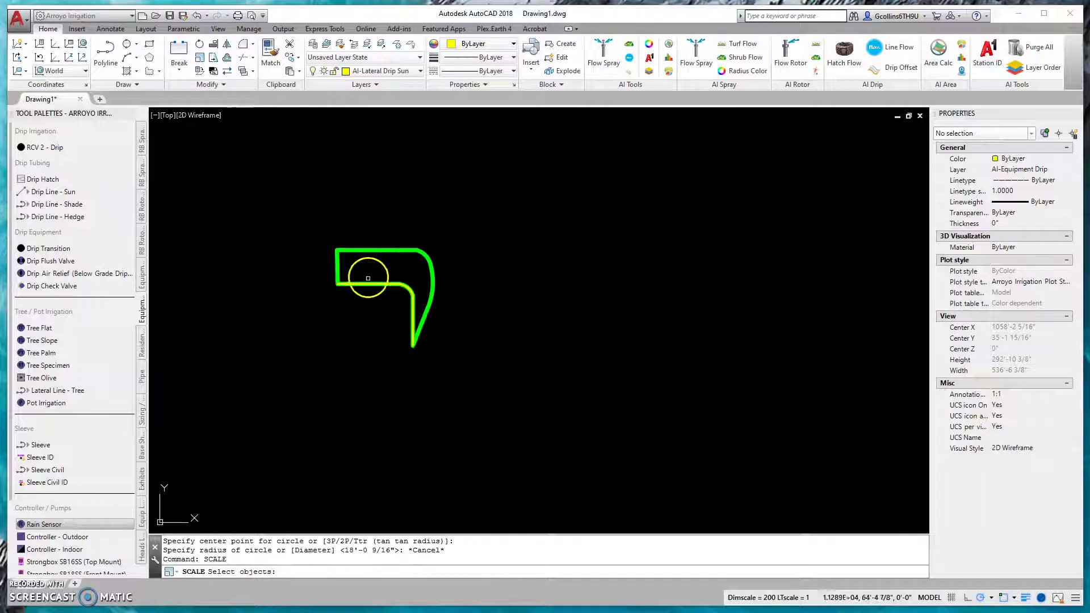
pyautogui.click(368, 278)
pyautogui.click(340, 227)
pyautogui.scroll(8, 333, 260)
pyautogui.press('Return')
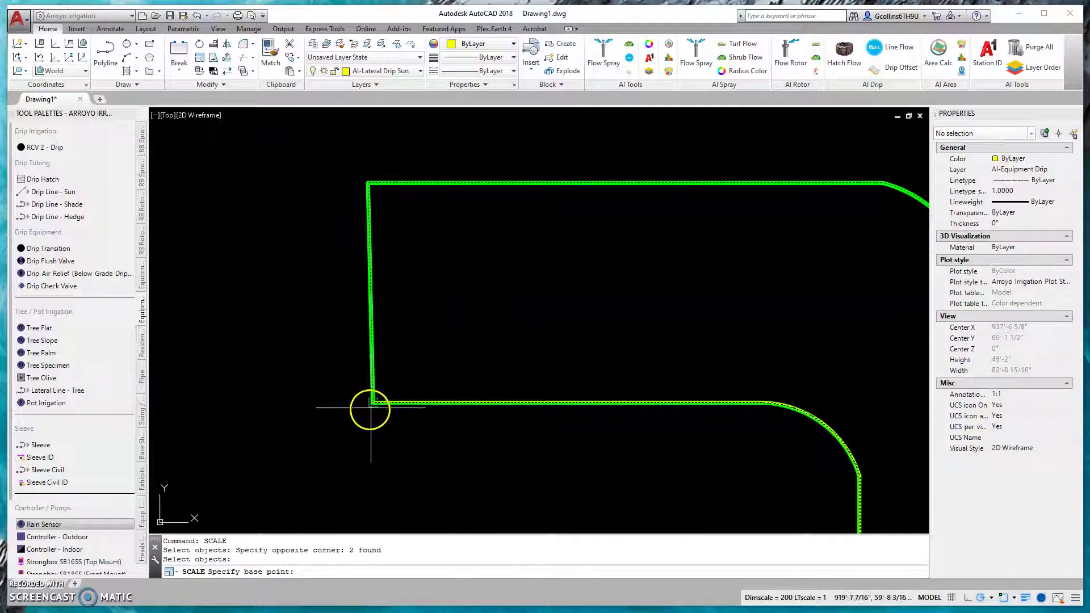
pyautogui.click(372, 404)
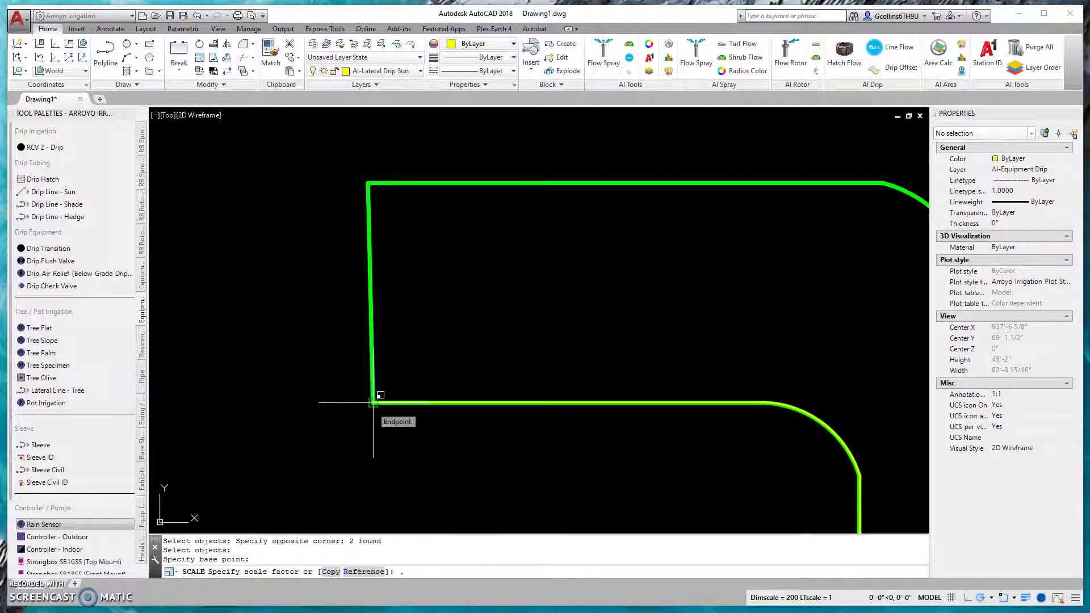
pyautogui.write('.75')
pyautogui.press('Return')
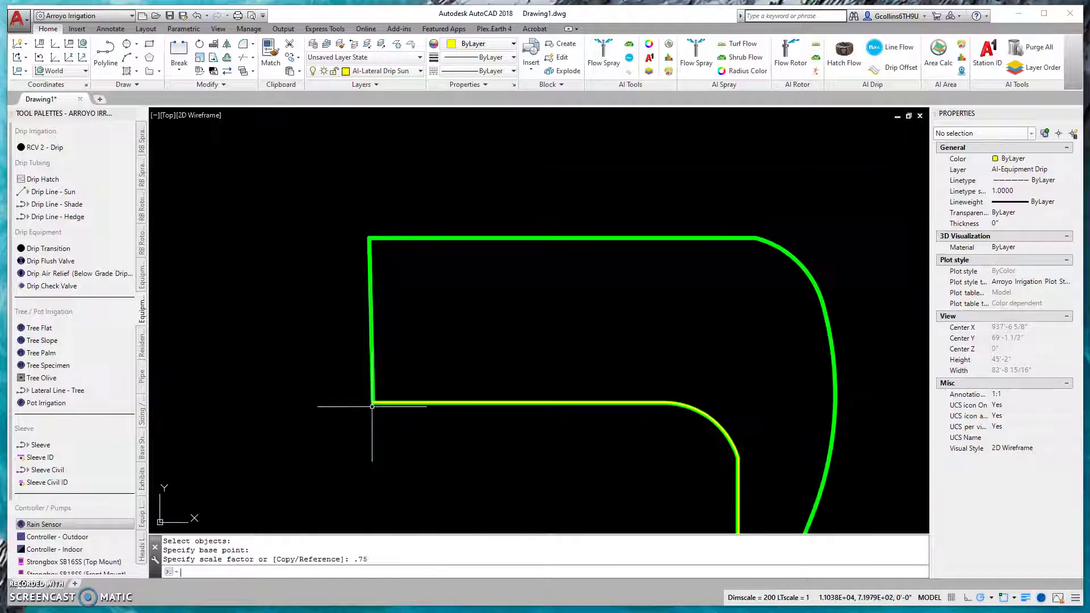
# Step: Start a circle at the outline's top corner, cancel it, and pan toward the green corner
pyautogui.write('c')
pyautogui.press('Return')
pyautogui.click(372, 403)
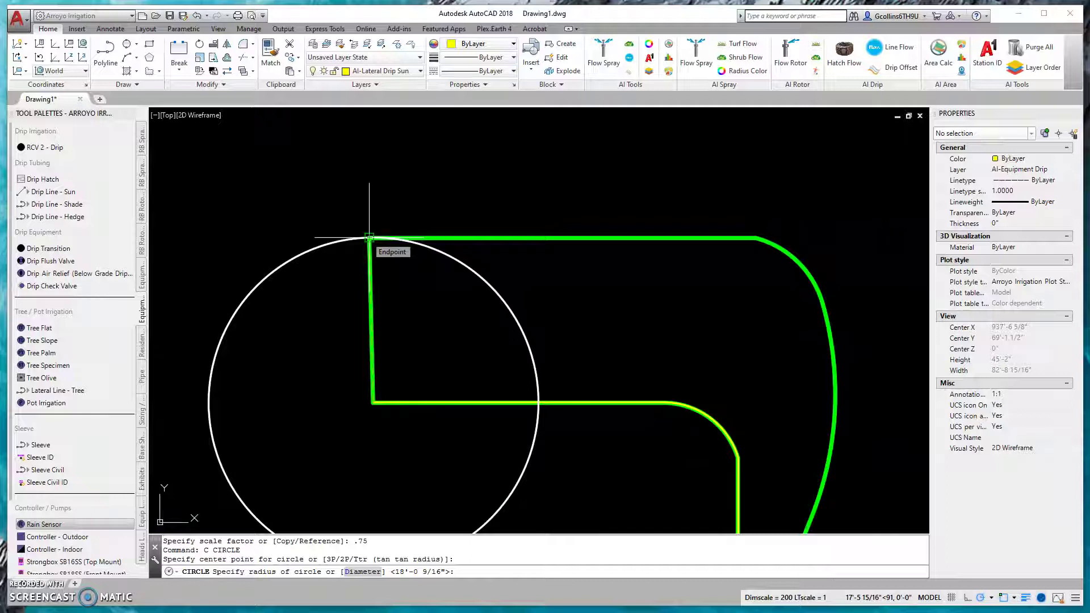
pyautogui.press('Escape')
pyautogui.moveTo(423, 323); pyautogui.dragTo(426, 251, button='middle')
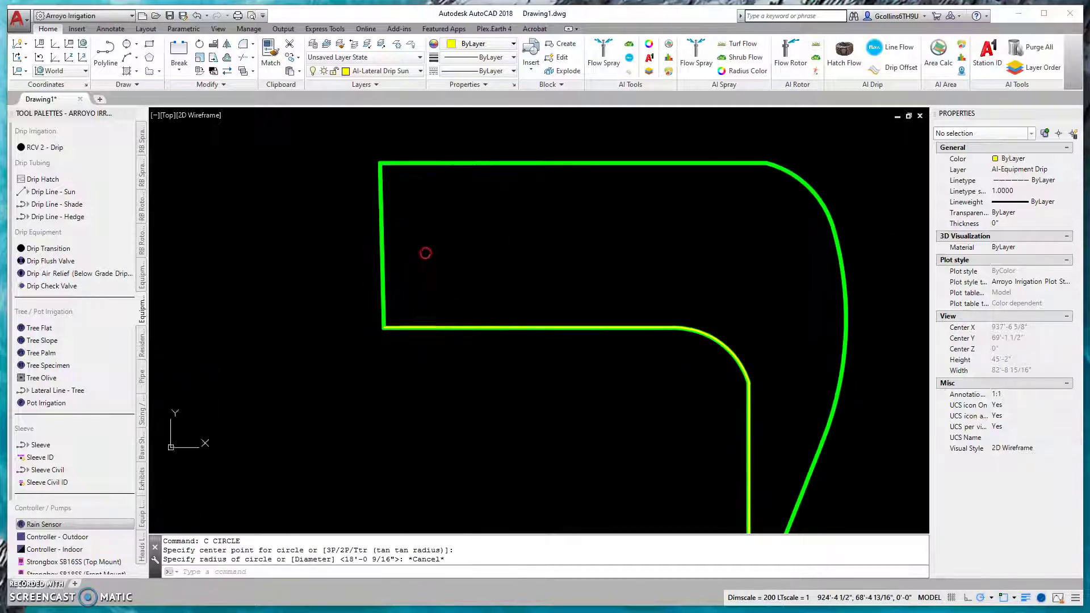
pyautogui.scroll(6, 384, 304)
# Step: Delete the inner line and offset the green border 4" inward to recreate it
pyautogui.click(278, 363)
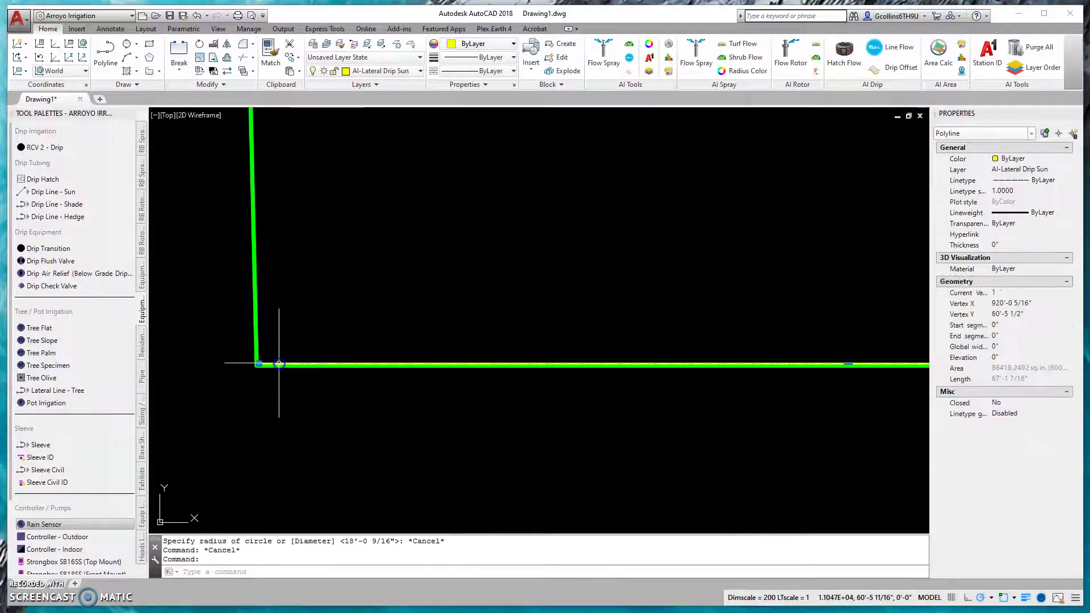
pyautogui.press('Delete')
pyautogui.write('o')
pyautogui.press('Return')
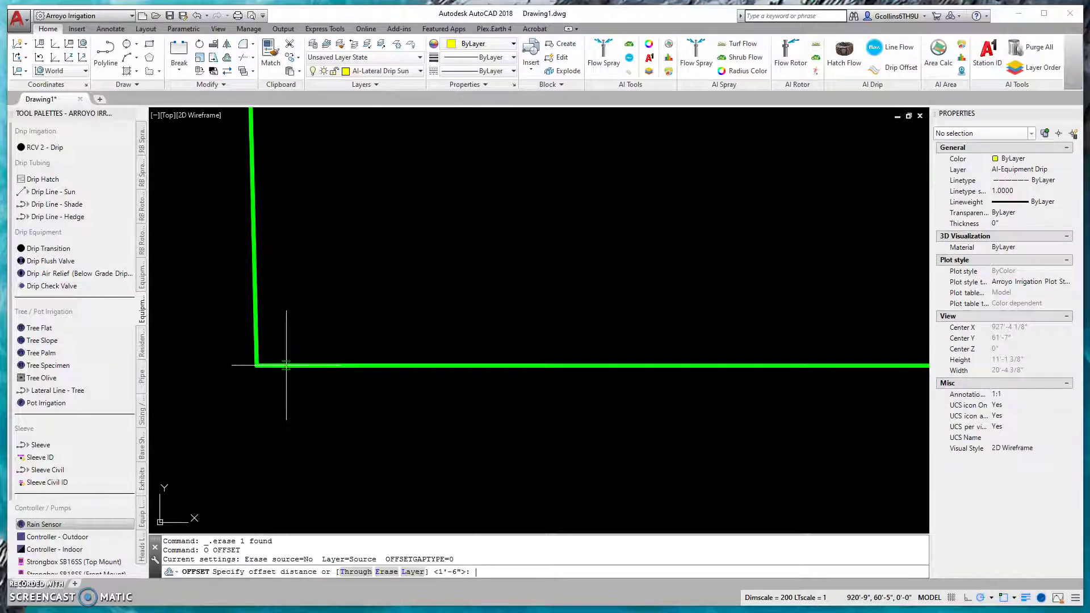
pyautogui.write('4"')
pyautogui.press('Return')
pyautogui.click(286, 365)
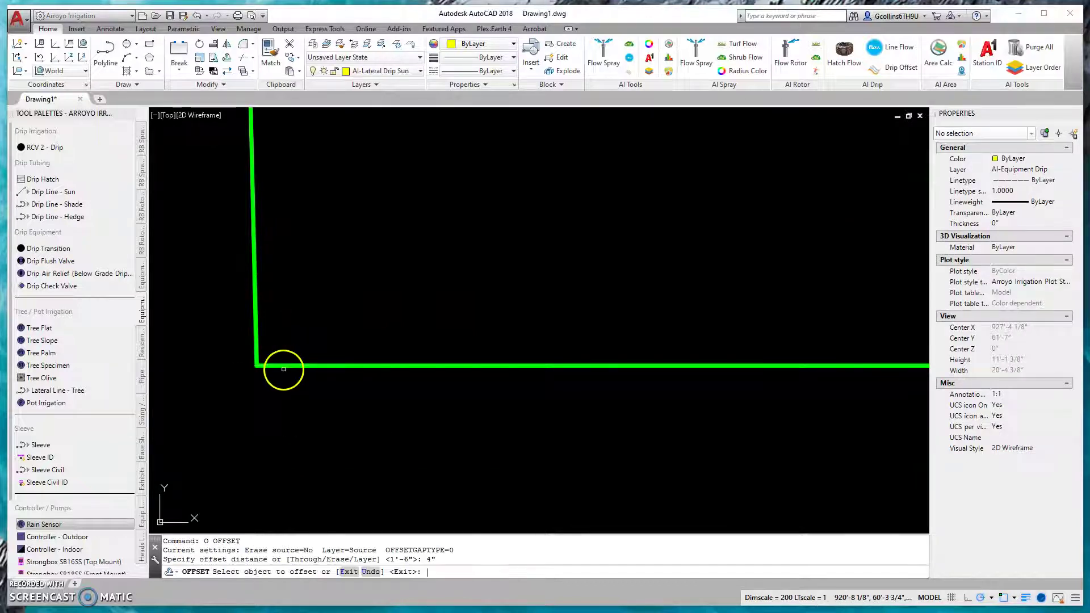
pyautogui.click(288, 350)
pyautogui.press('Escape')
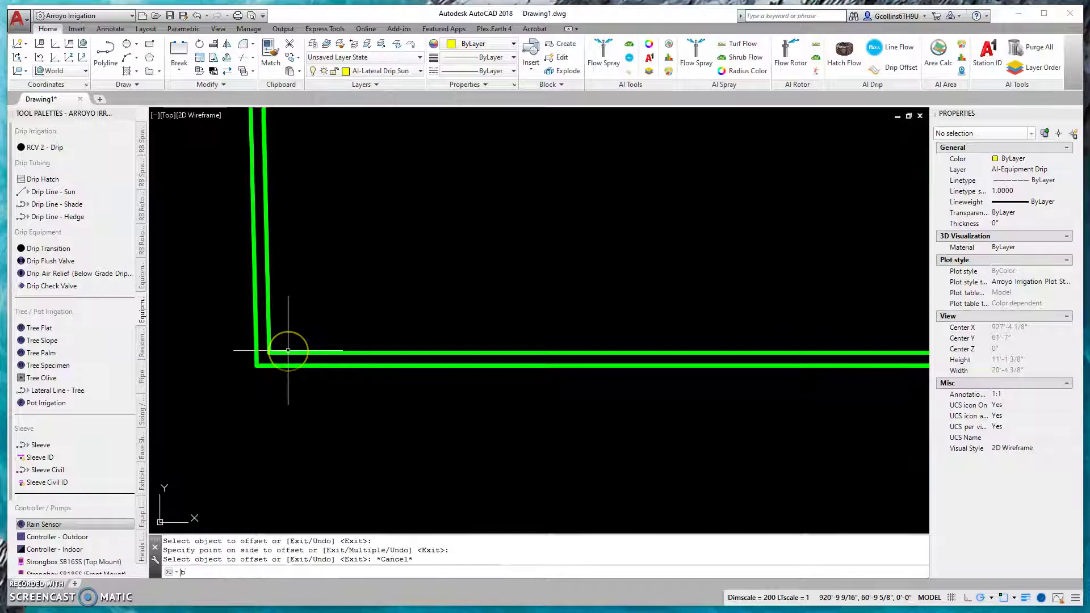
# Step: Break the inner green line at the corner near the bed's tip after a stray Block command
pyautogui.write('b')
pyautogui.press('Return')
pyautogui.press('Escape')
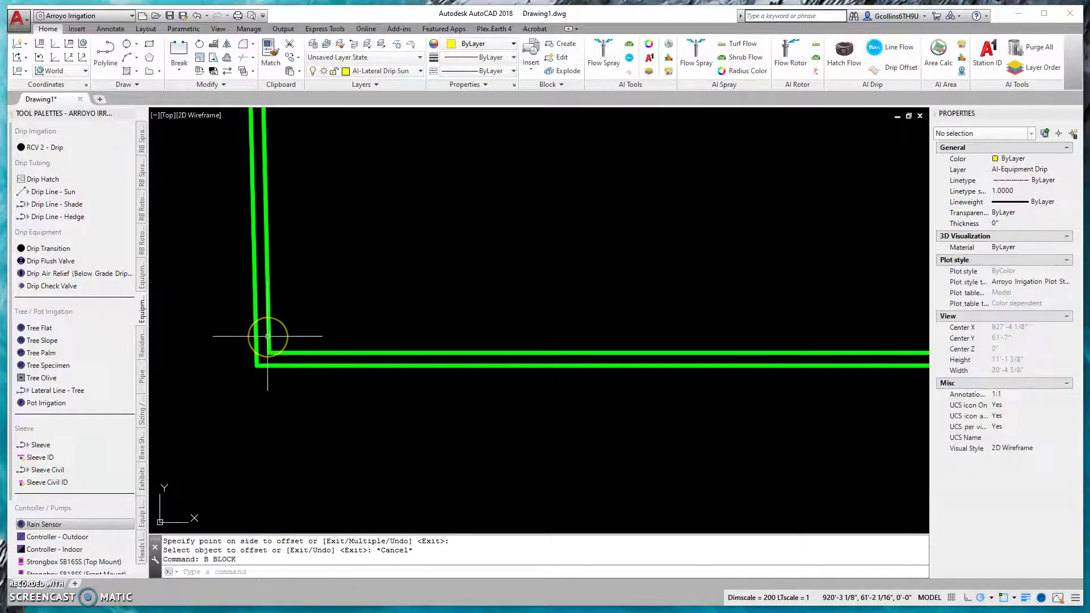
pyautogui.write('bb')
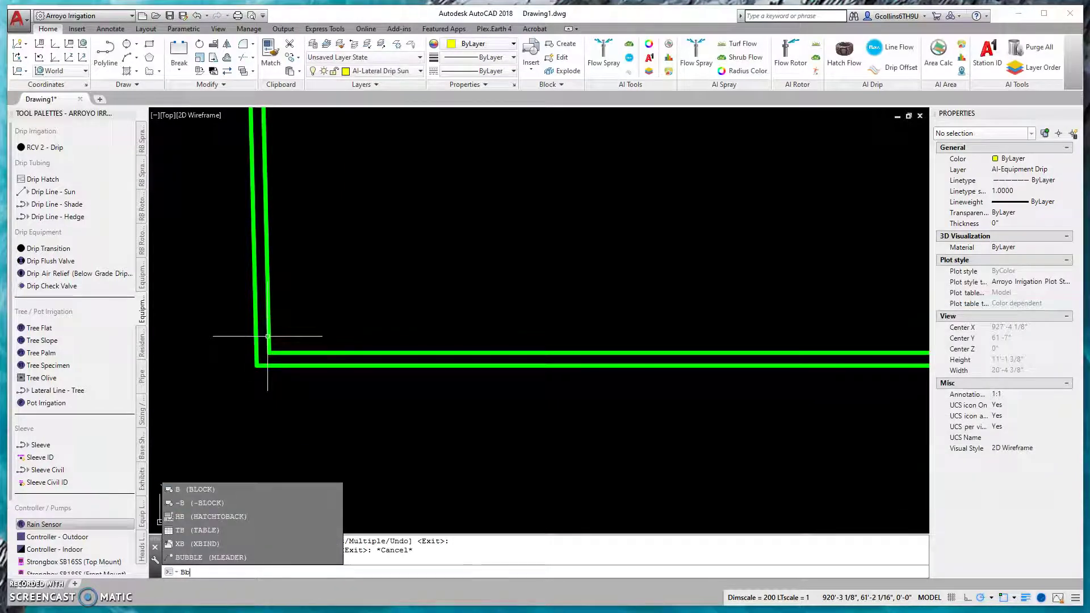
pyautogui.press('BackSpace')
pyautogui.write('r')
pyautogui.press('Return')
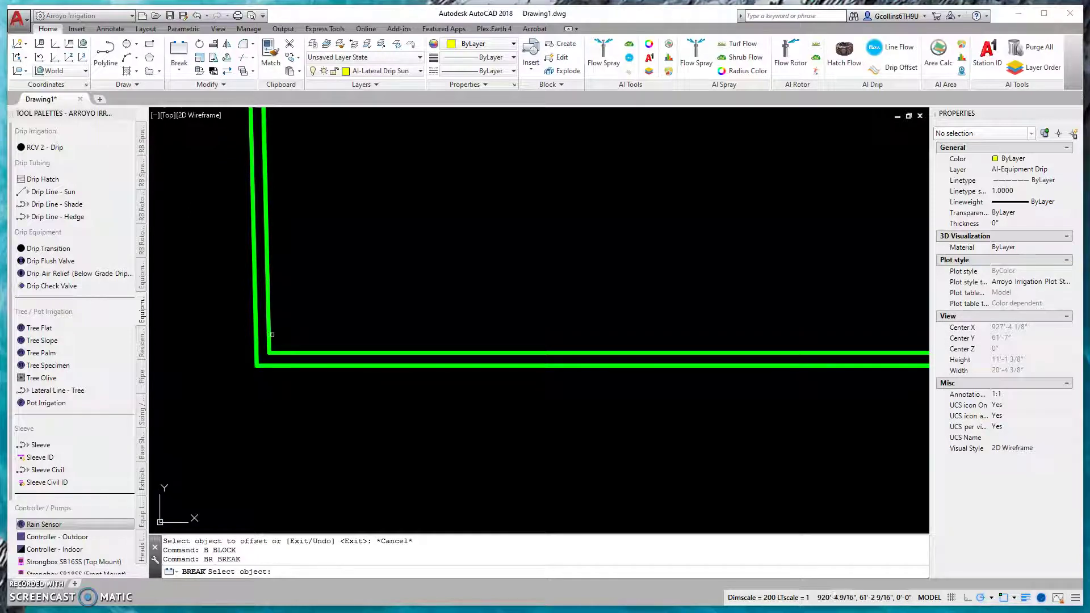
pyautogui.click(269, 352)
pyautogui.click(269, 345)
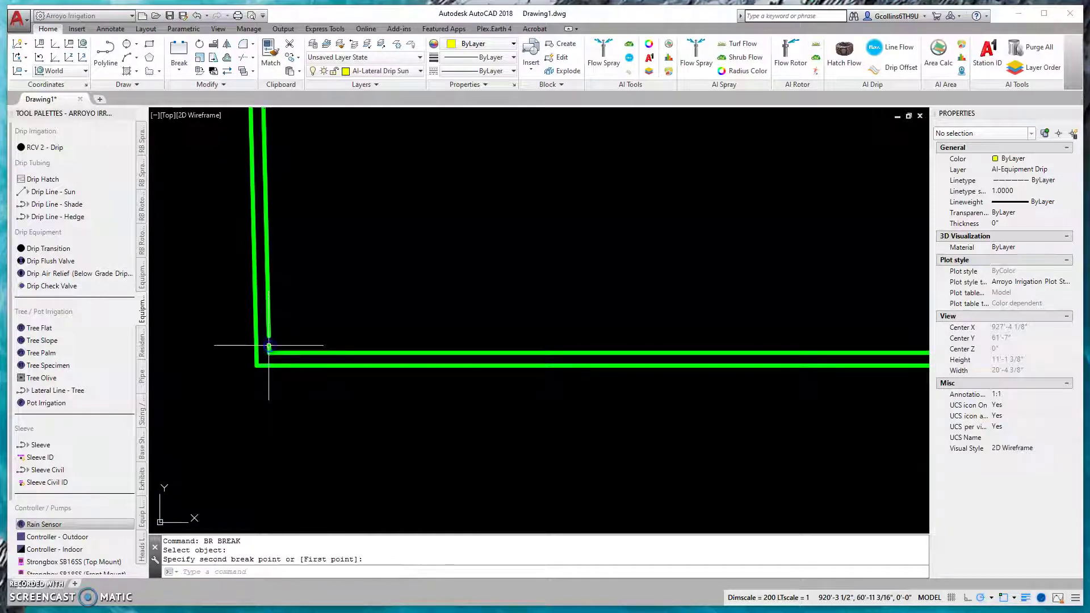
# Step: Try removing a vertex from the inner border polyline, then cancel and dismiss the block dialog
pyautogui.click(269, 349)
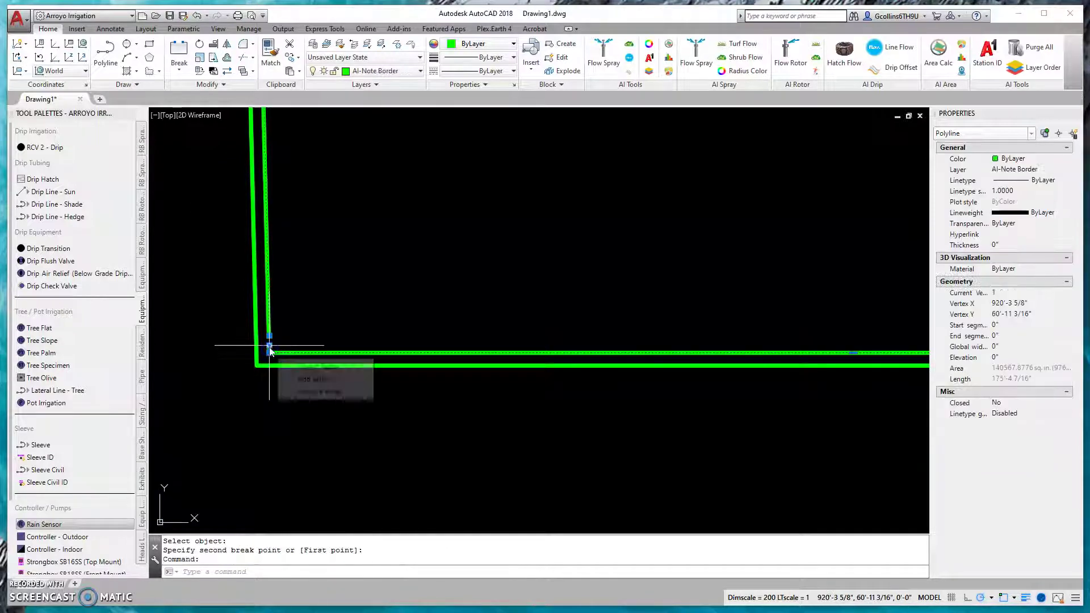
pyautogui.moveTo(269, 349)
pyautogui.click(318, 390)
pyautogui.scroll(-1, 242, 299)
pyautogui.scroll(-2, 397, 414)
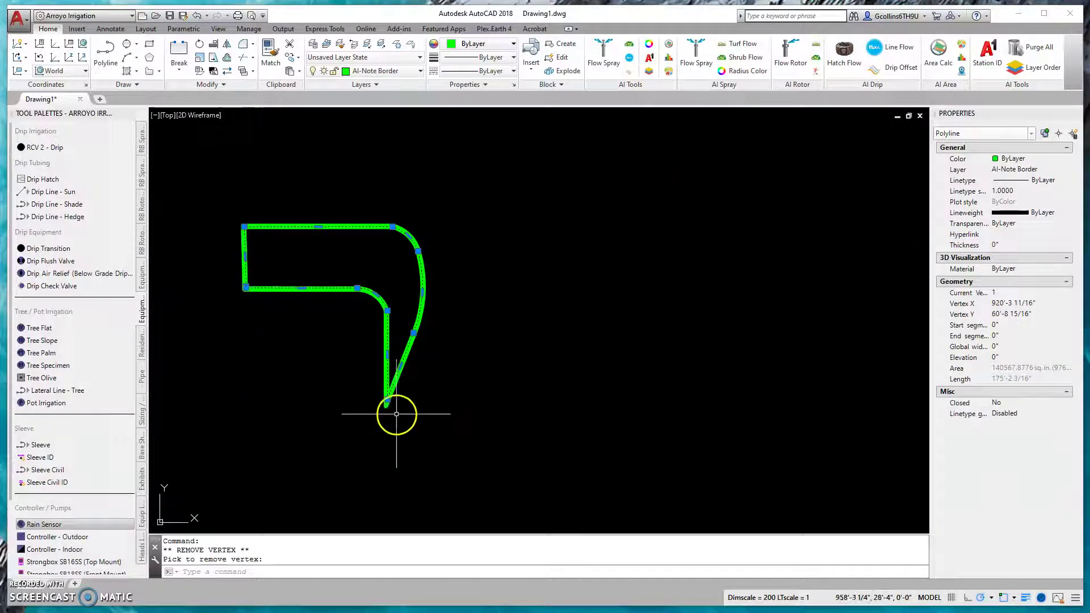
pyautogui.scroll(2, 455, 369)
pyautogui.scroll(1, 691, 270)
pyautogui.press('Escape')
pyautogui.press('Escape')
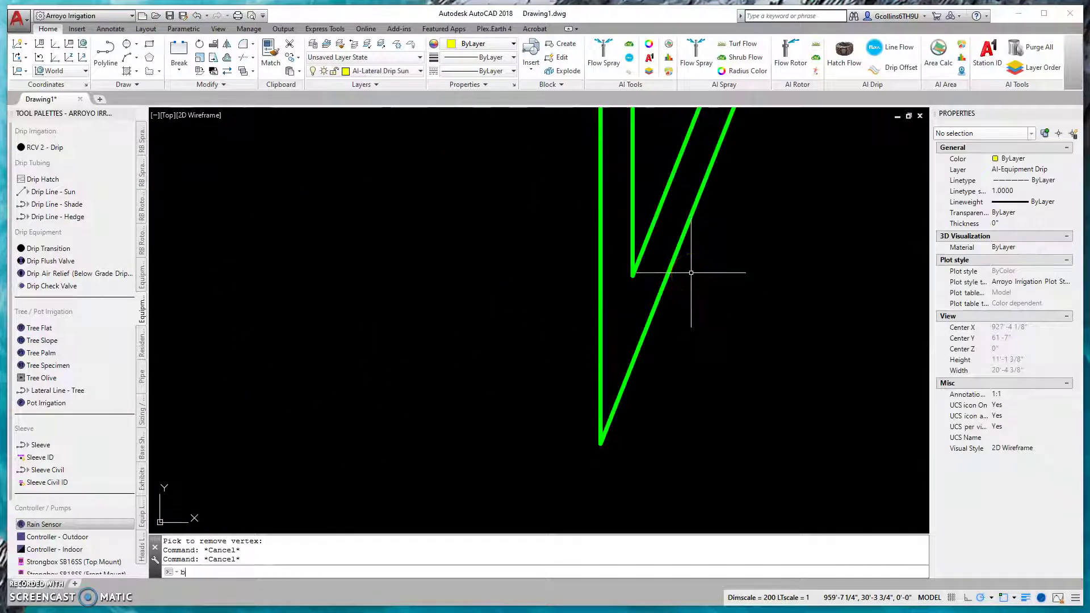
pyautogui.press('Return')
pyautogui.press('Escape')
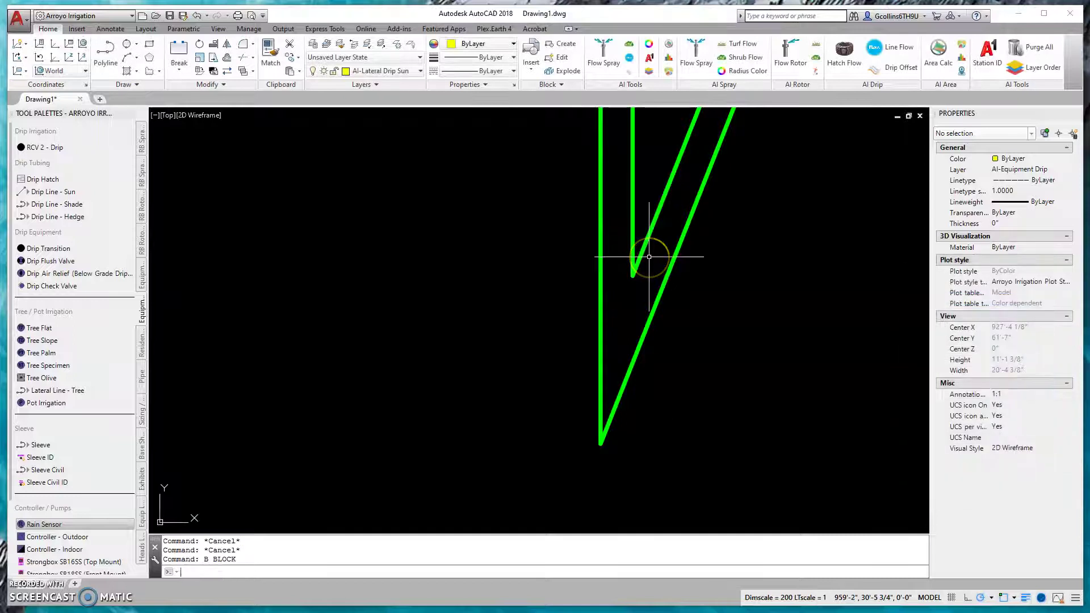
# Step: Break the V's inner line at its corner and delete the short diagonal piece
pyautogui.write('br')
pyautogui.press('Return')
pyautogui.click(633, 265)
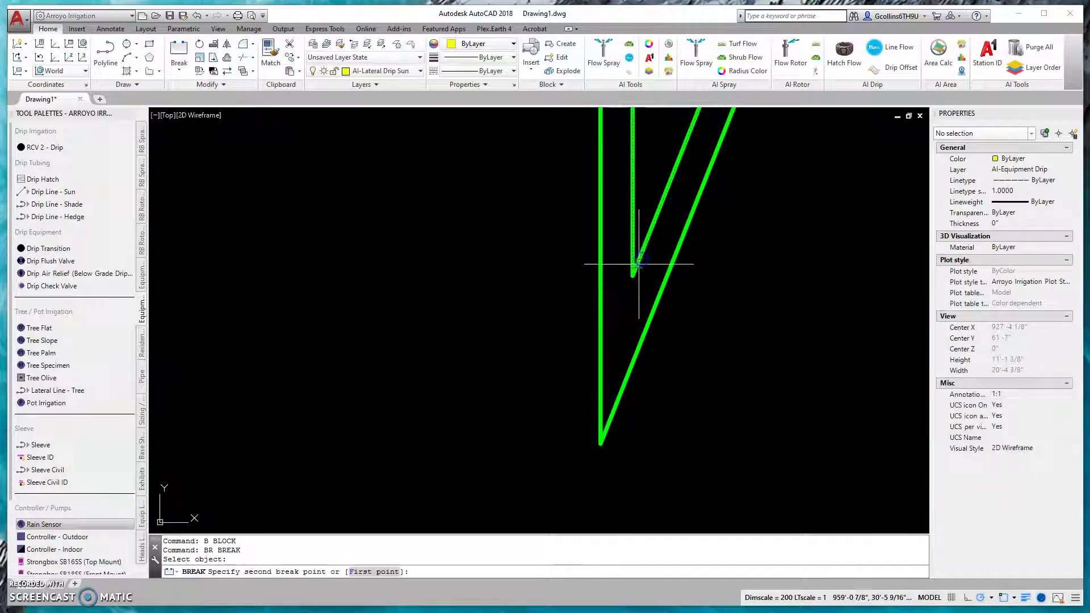
pyautogui.click(634, 271)
pyautogui.click(639, 259)
pyautogui.press('Delete')
# Step: Select the remaining vertical line and show the layer list
pyautogui.click(640, 262)
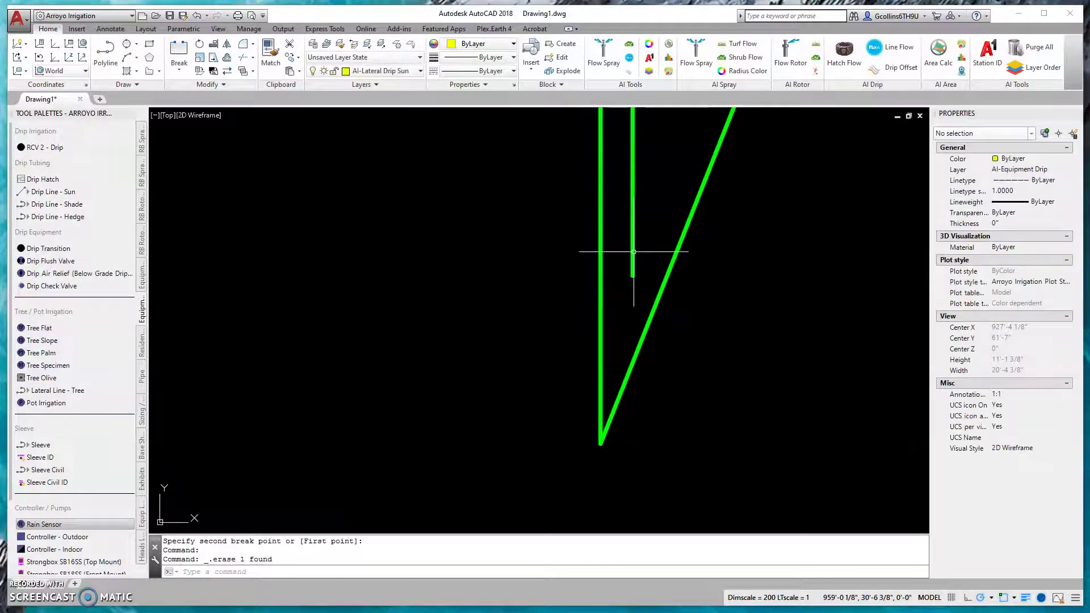
pyautogui.click(385, 72)
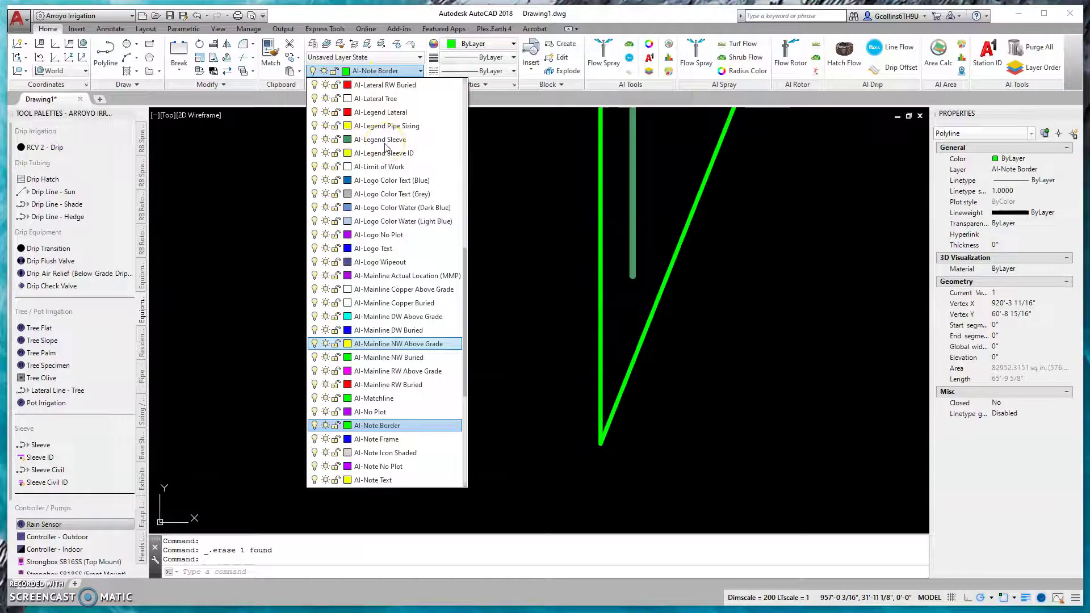
pyautogui.scroll(1, 385, 147)
pyautogui.scroll(2, 386, 147)
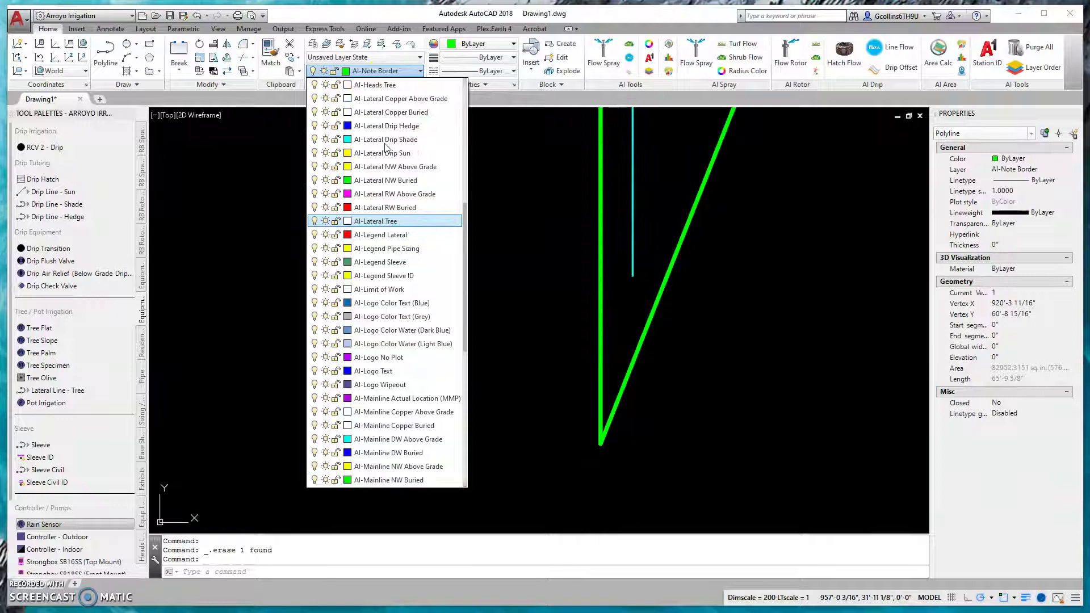
# Step: Put the inner vertical polyline on the AI-Lateral Drip Sun layer
pyautogui.click(386, 152)
pyautogui.scroll(-4, 671, 389)
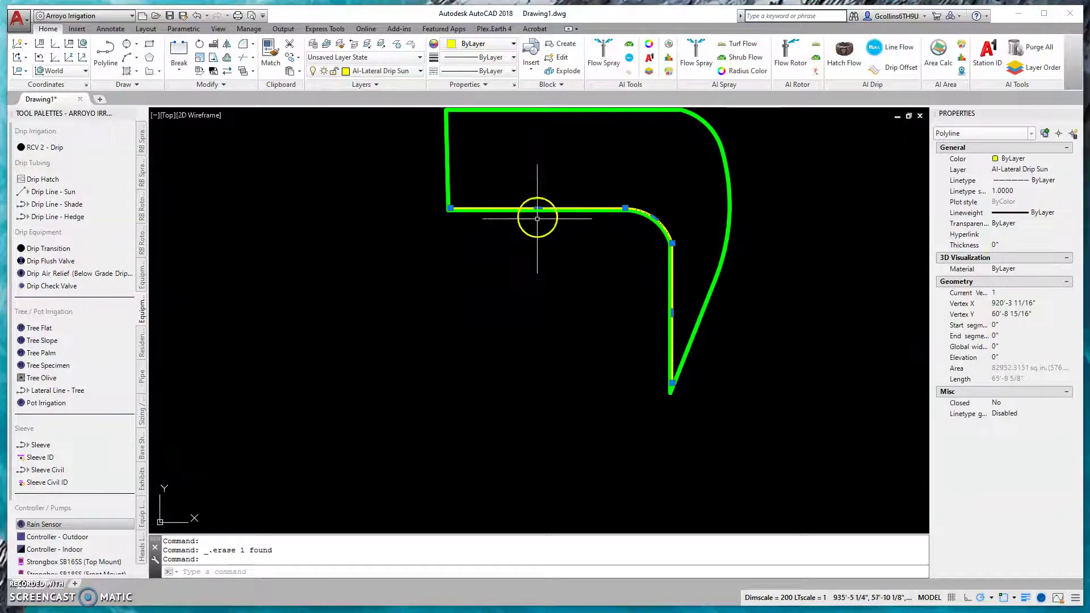
pyautogui.scroll(4, 537, 218)
pyautogui.moveTo(504, 204); pyautogui.dragTo(450, 280, button='middle')
pyautogui.press('Escape')
# Step: Offset the drip line at 18" spacing, creating the first parallel rows up the bed
pyautogui.write('o')
pyautogui.press('Return')
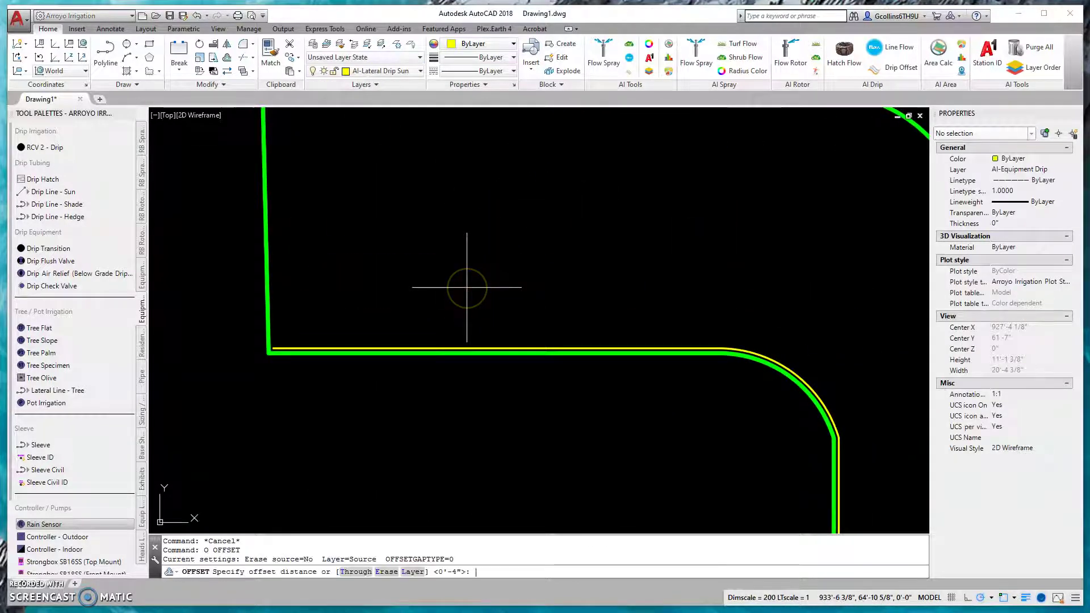
pyautogui.write('18"')
pyautogui.press('Return')
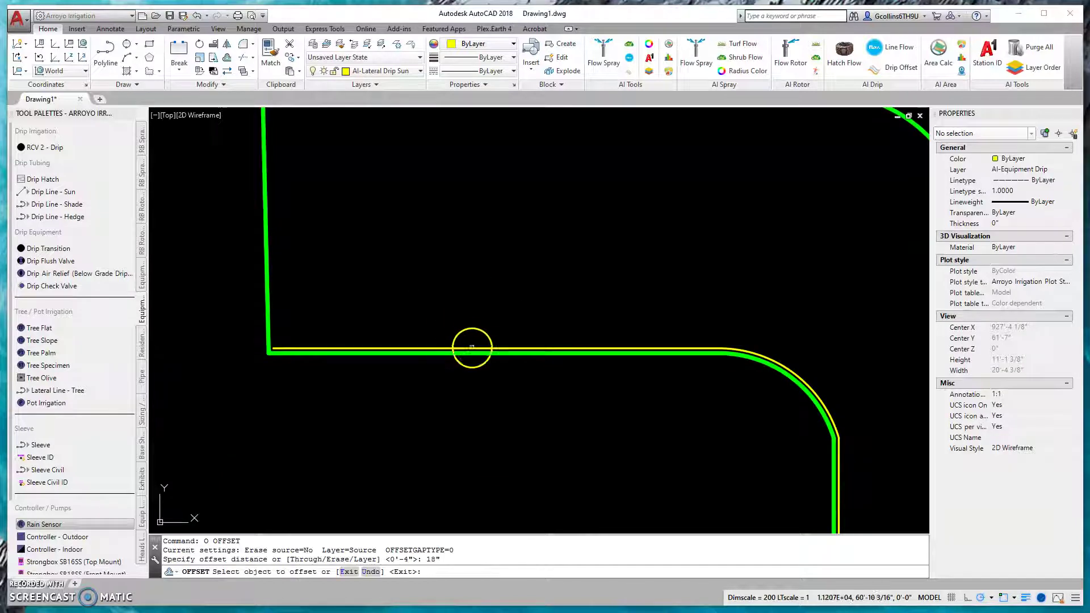
pyautogui.click(470, 347)
pyautogui.click(471, 310)
pyautogui.click(477, 326)
pyautogui.click(478, 312)
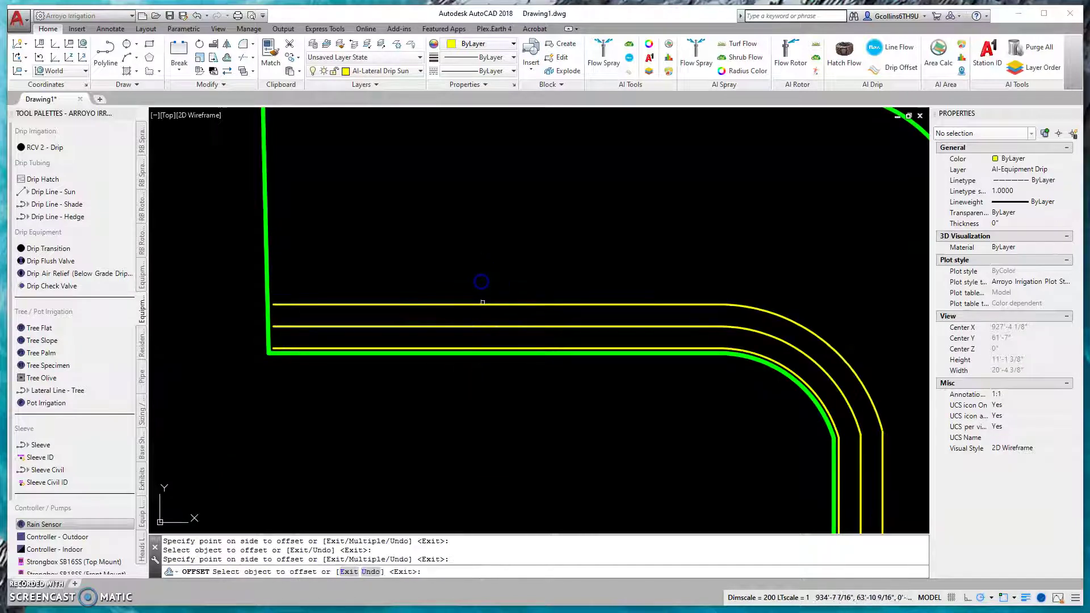
pyautogui.scroll(-5, 480, 289)
pyautogui.click(484, 306)
pyautogui.click(489, 294)
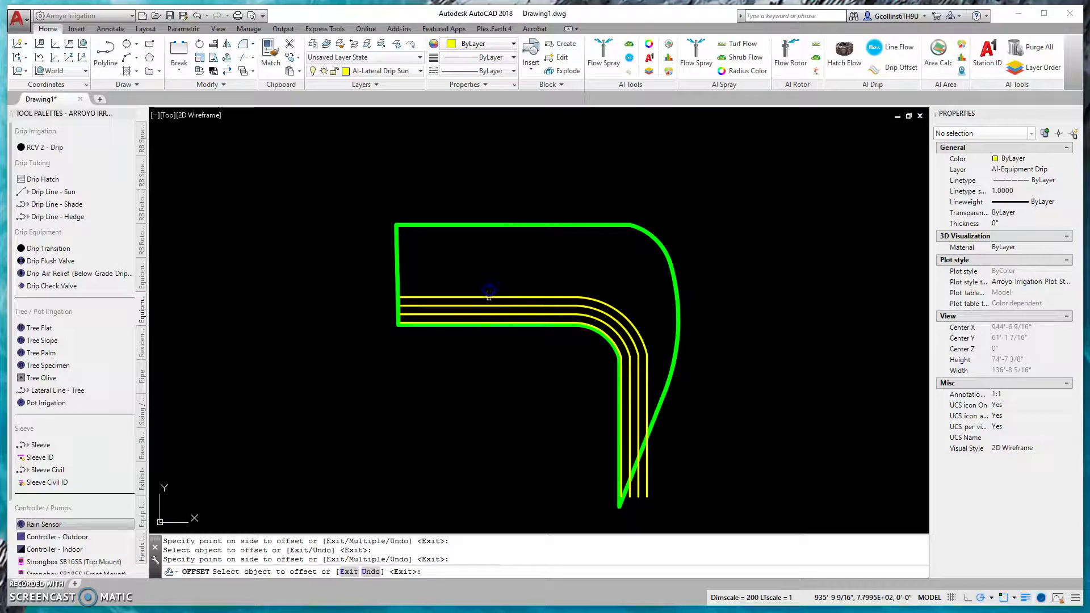
pyautogui.click(489, 295)
pyautogui.click(492, 278)
pyautogui.click(493, 288)
pyautogui.click(495, 278)
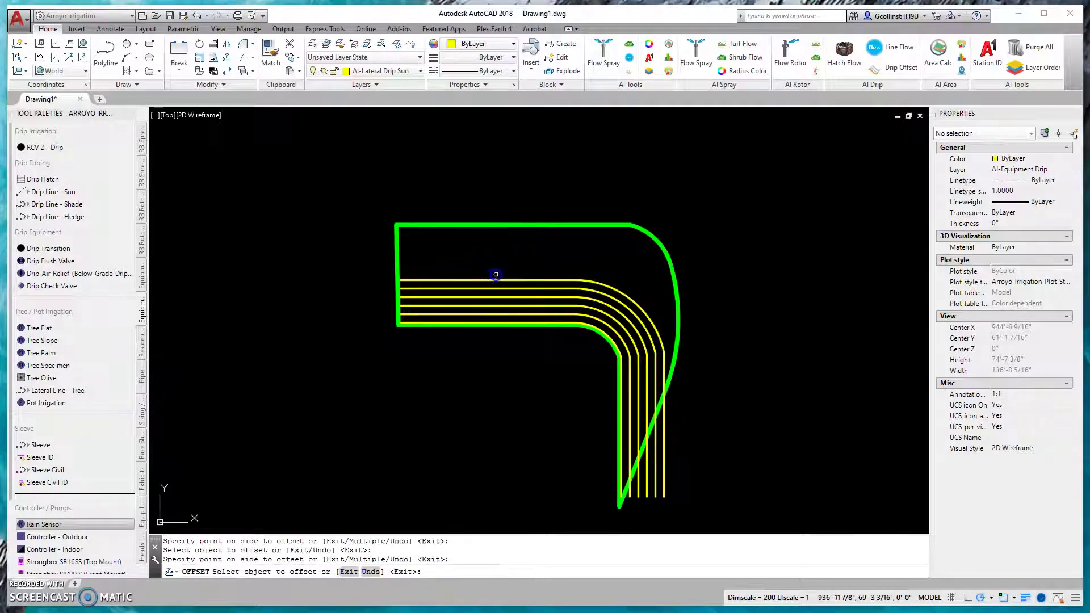
pyautogui.click(494, 280)
# Step: Continue the 18" offsets row by row up to the bed's top edge and beyond the border
pyautogui.click(497, 271)
pyautogui.click(498, 271)
pyautogui.click(499, 264)
pyautogui.click(498, 267)
pyautogui.click(499, 260)
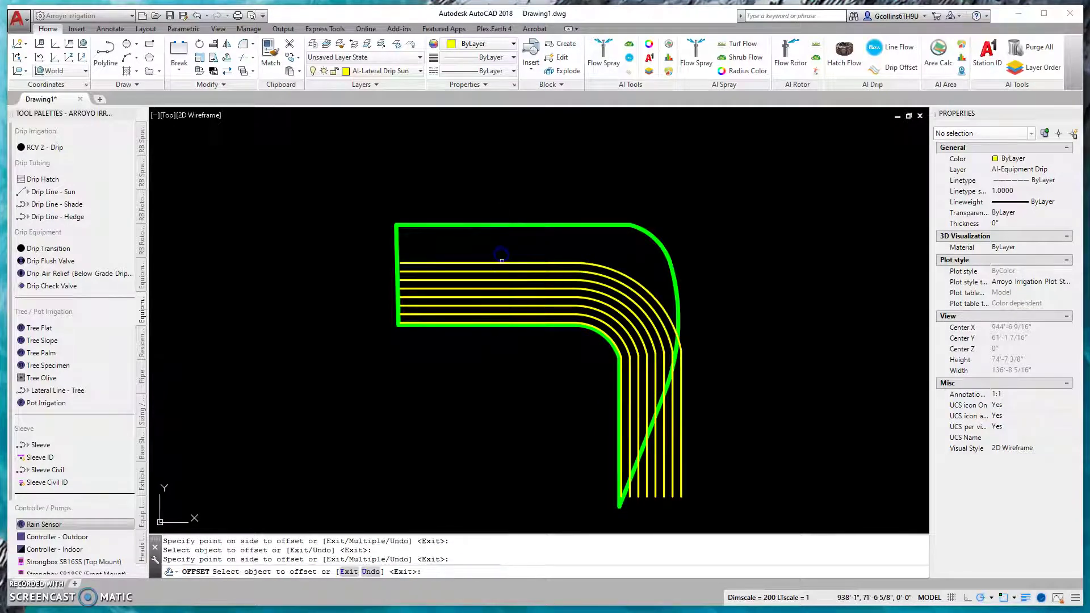
pyautogui.click(502, 254)
pyautogui.click(505, 246)
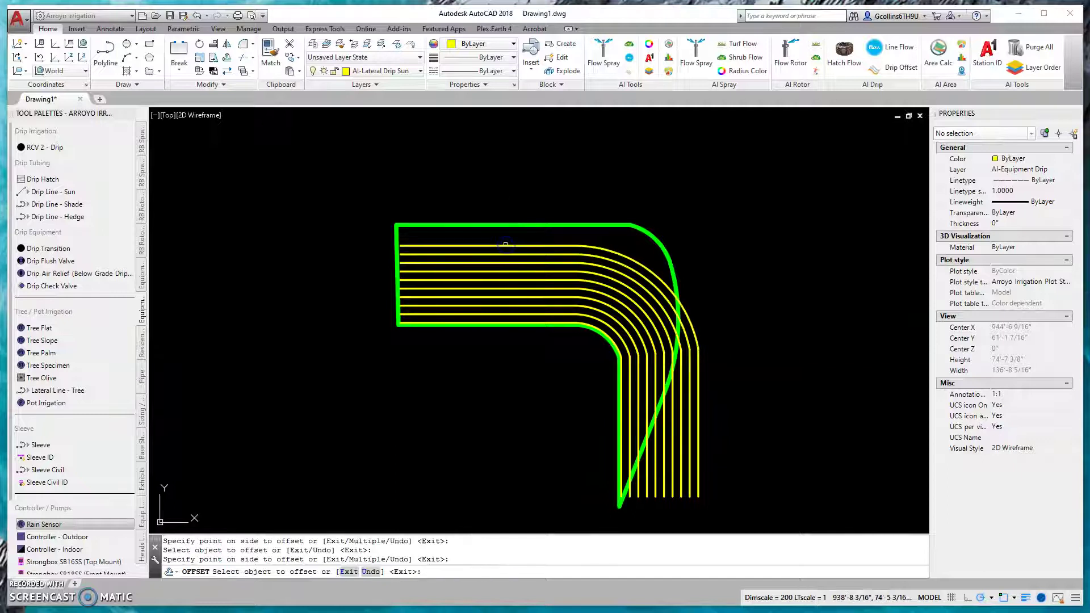
pyautogui.click(505, 244)
pyautogui.click(505, 239)
pyautogui.click(506, 237)
pyautogui.click(508, 232)
pyautogui.click(510, 228)
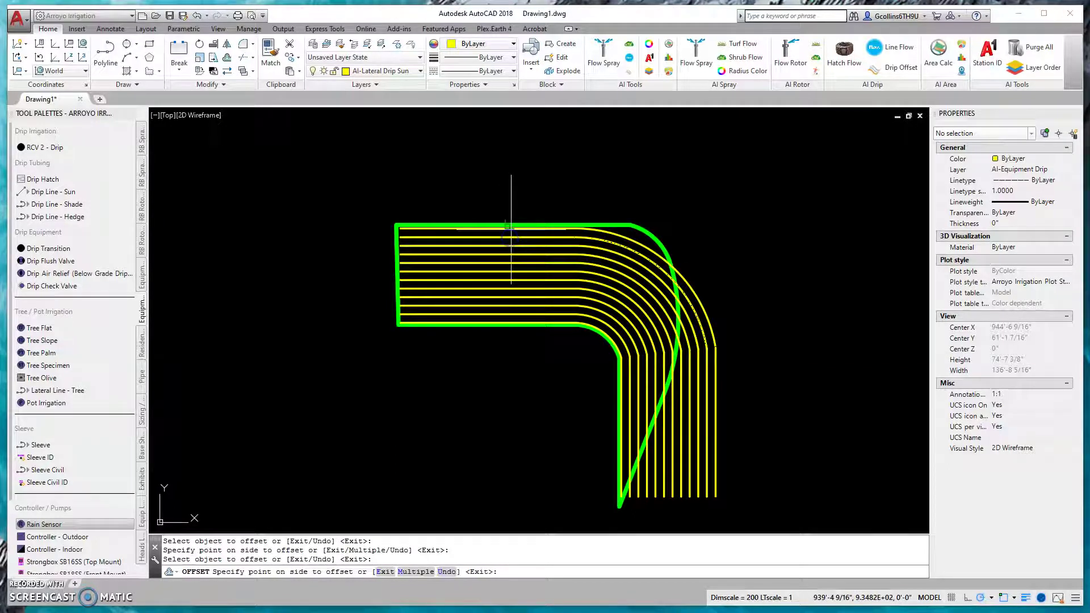
pyautogui.click(510, 228)
pyautogui.click(623, 235)
pyautogui.click(642, 220)
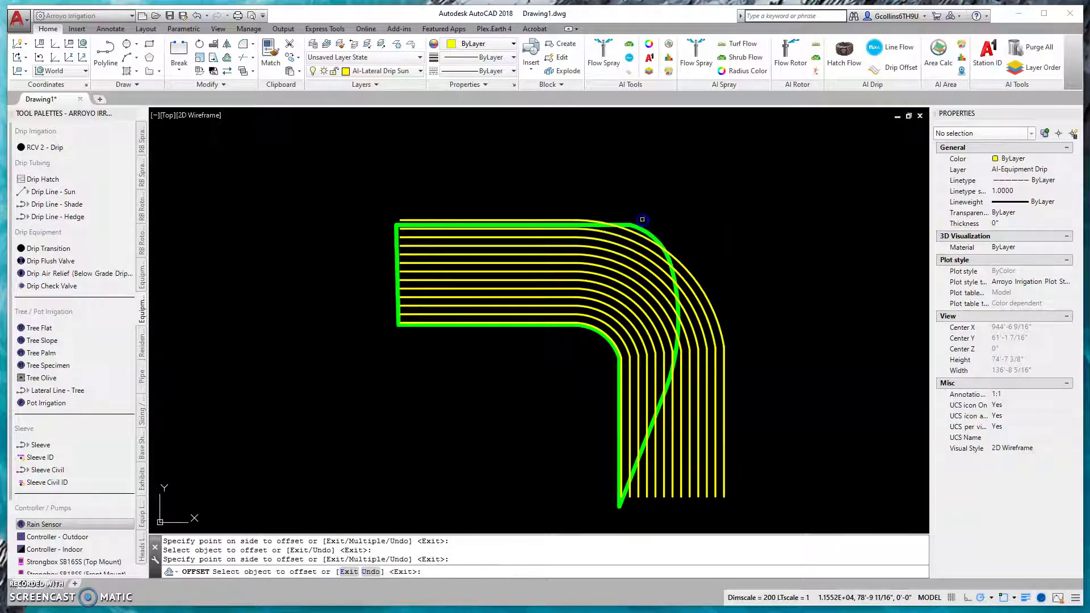
pyautogui.press('Escape')
pyautogui.press('Escape')
# Step: Begin a polyline at the border's left corner, then abandon it and move to the diagonal border
pyautogui.scroll(6, 440, 324)
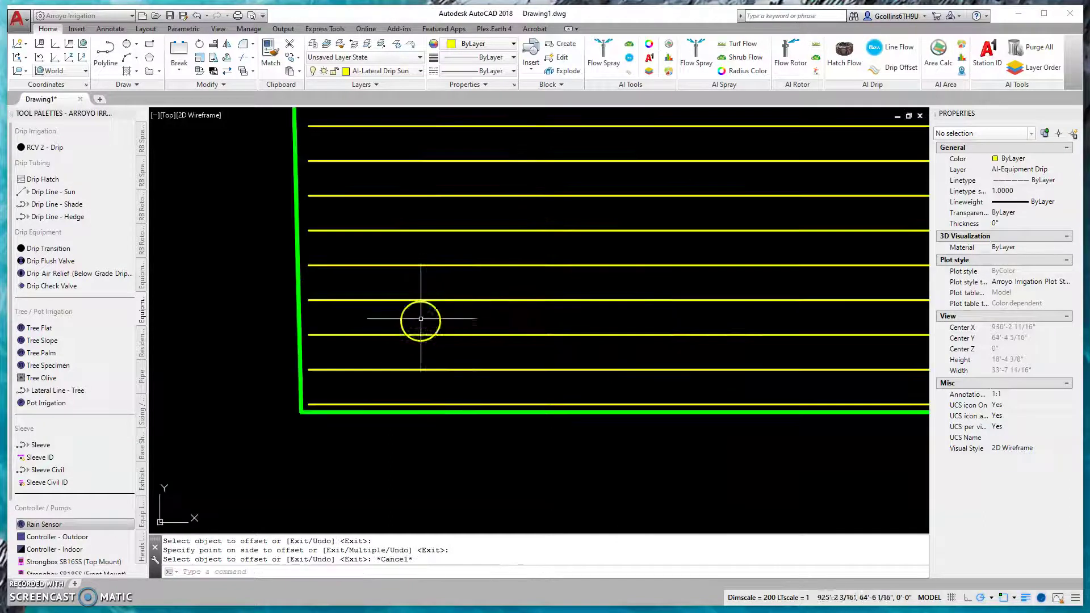
pyautogui.write('pl')
pyautogui.press('Return')
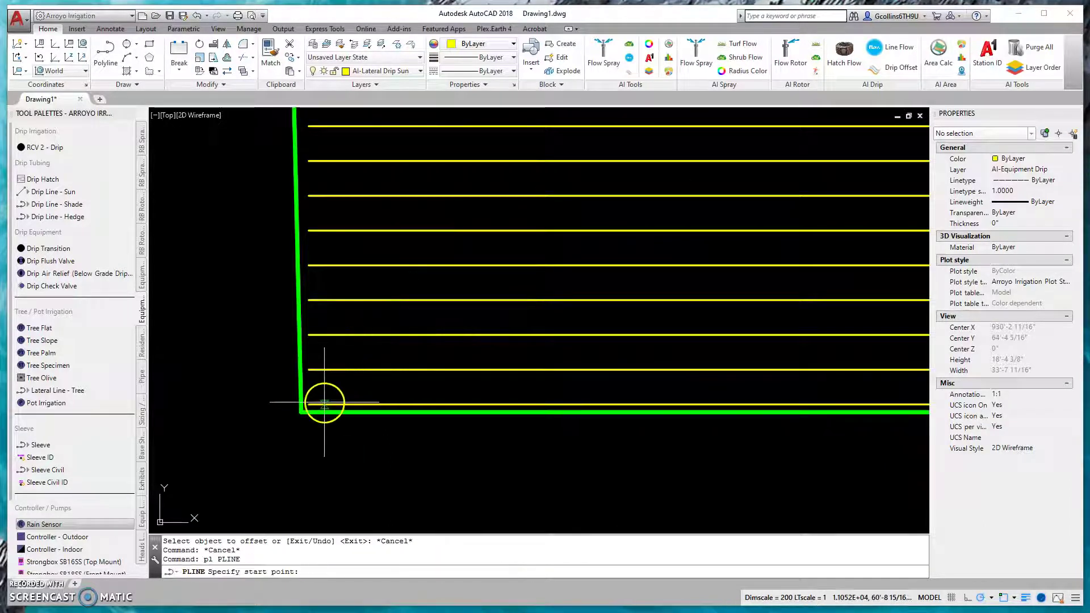
pyautogui.click(329, 195)
pyautogui.scroll(-1, 340, 162)
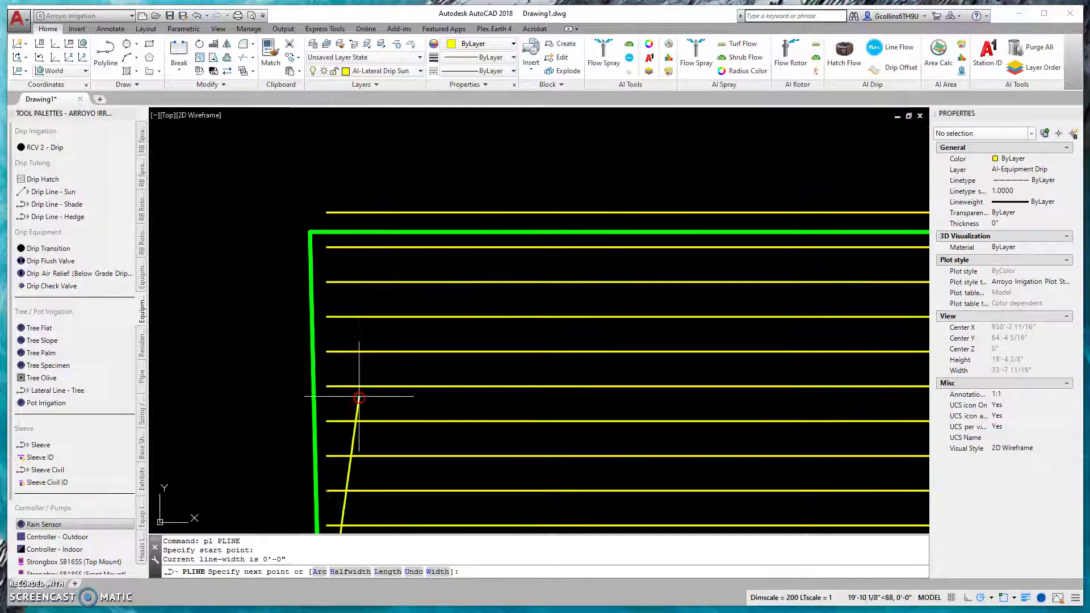
pyautogui.click(323, 253)
pyautogui.scroll(-5, 265, 194)
pyautogui.press('Escape')
pyautogui.scroll(3, 516, 455)
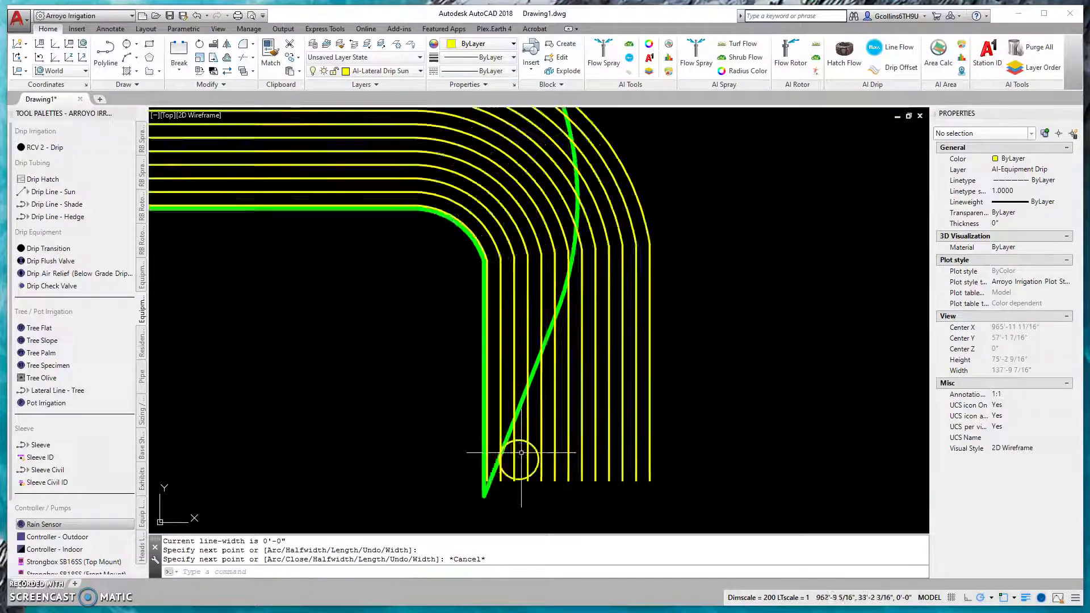
pyautogui.scroll(5, 426, 389)
pyautogui.moveTo(425, 390); pyautogui.dragTo(382, 283, button='middle')
# Step: Draw three short polyline connectors between neighbouring drip lines along the diagonal border
pyautogui.press('Return')
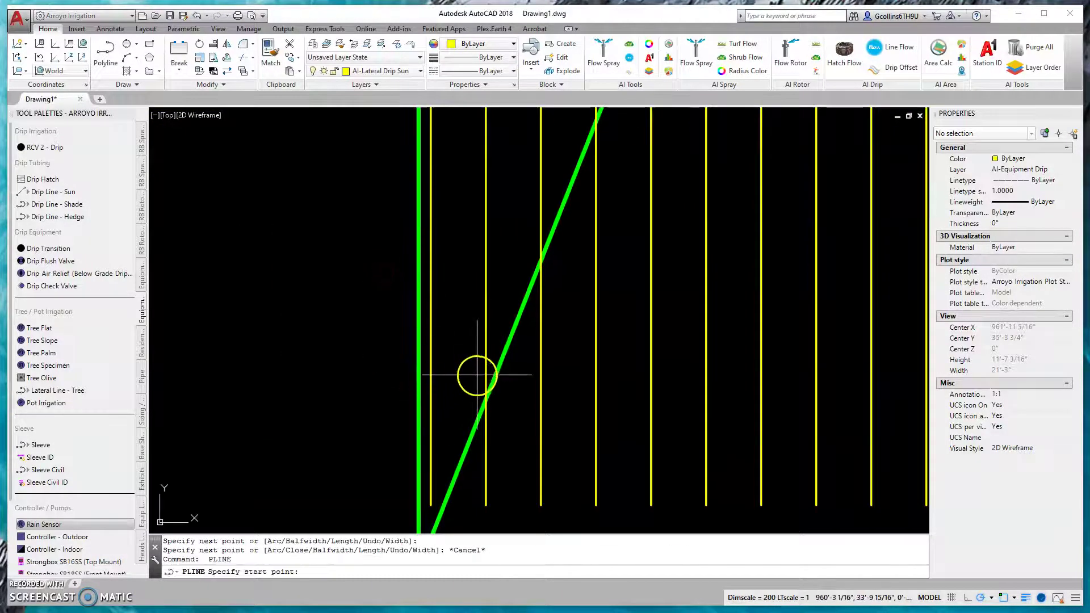
pyautogui.click(480, 368)
pyautogui.click(433, 367)
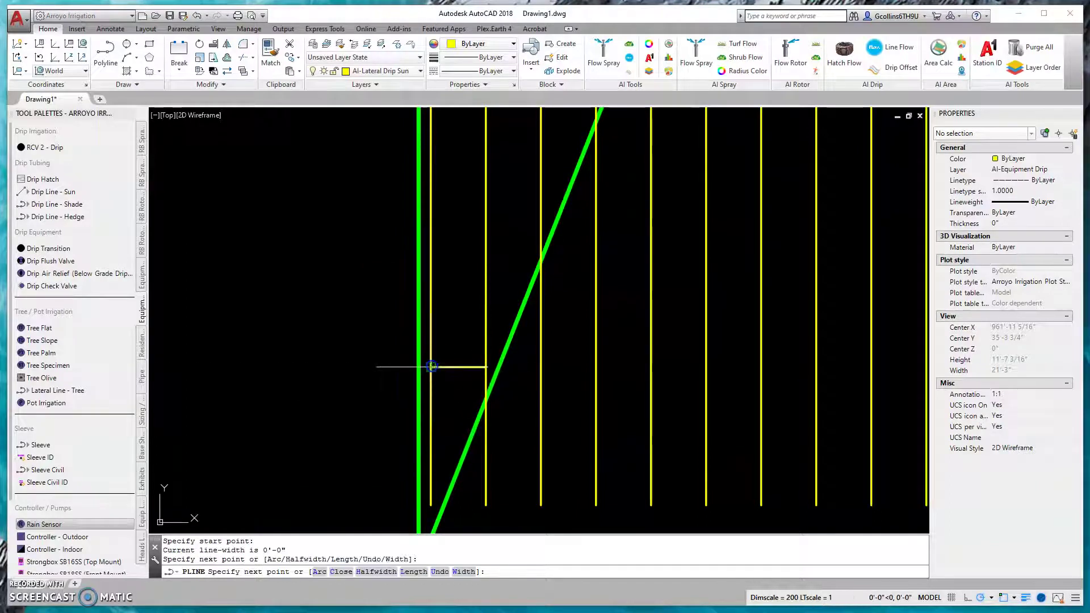
pyautogui.press('Escape')
pyautogui.press('Return')
pyautogui.click(540, 218)
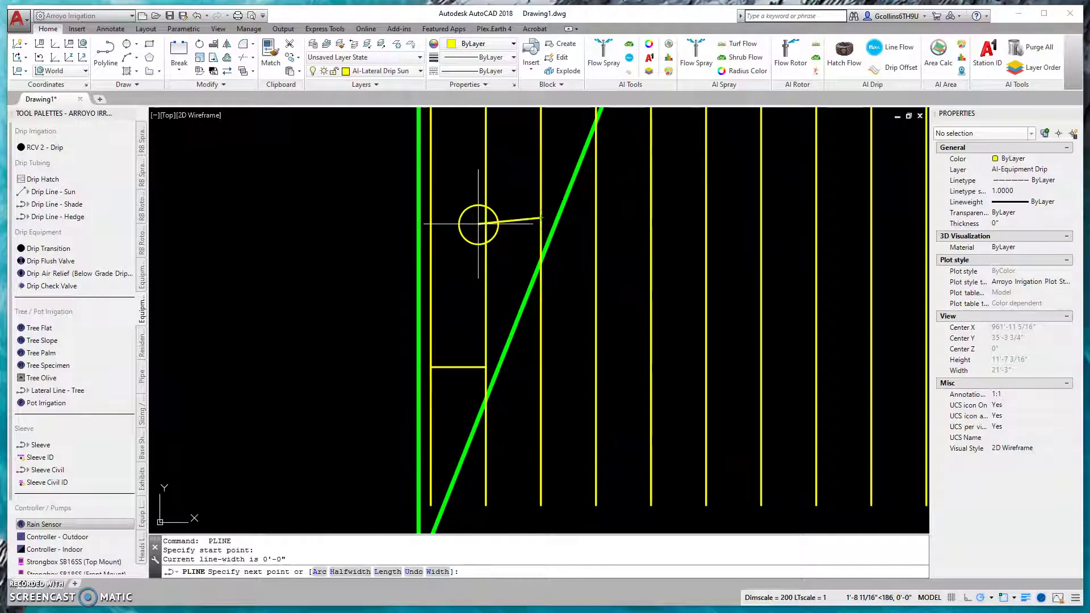
pyautogui.click(485, 218)
pyautogui.press('Escape')
pyautogui.moveTo(519, 178); pyautogui.dragTo(459, 220, button='middle')
pyautogui.press('Return')
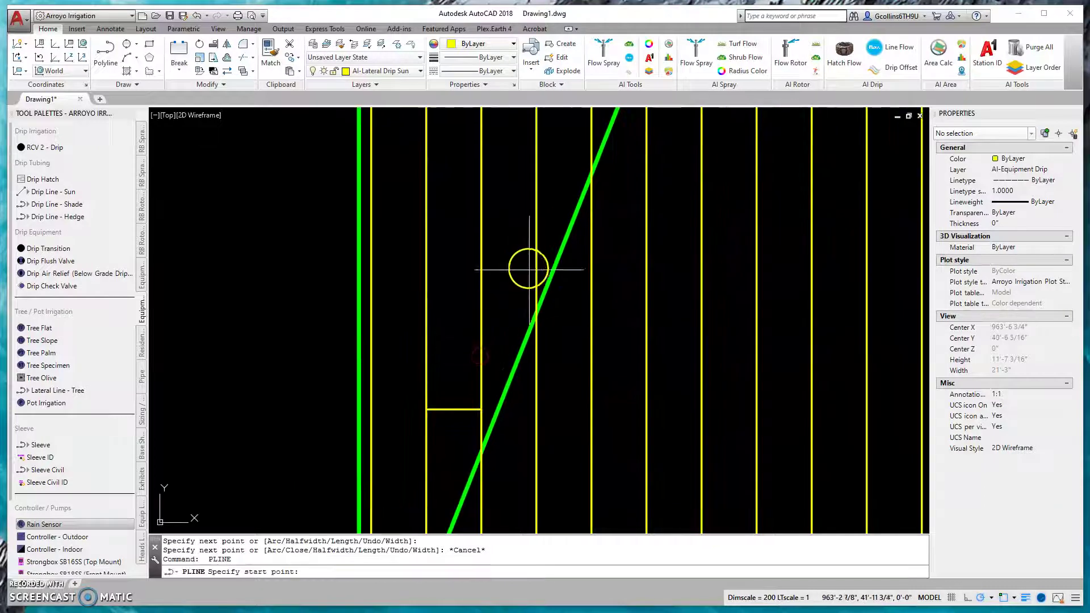
pyautogui.click(535, 287)
pyautogui.click(481, 287)
pyautogui.press('Escape')
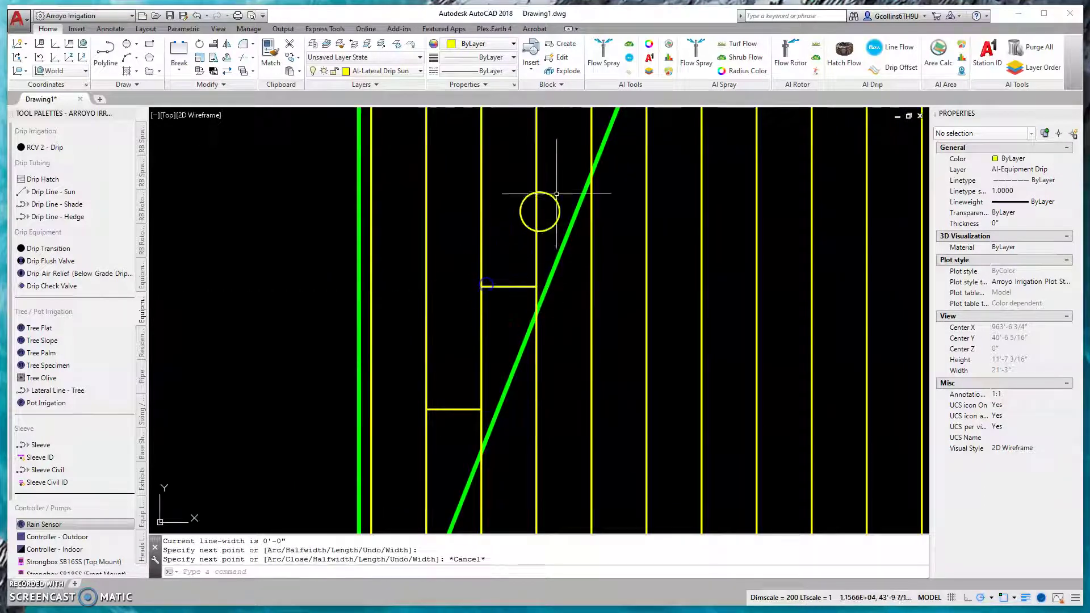
# Step: Add two more connectors further up the border, discarding one unfinished attempt
pyautogui.moveTo(536, 212); pyautogui.dragTo(485, 345, button='middle')
pyautogui.press('Return')
pyautogui.click(538, 288)
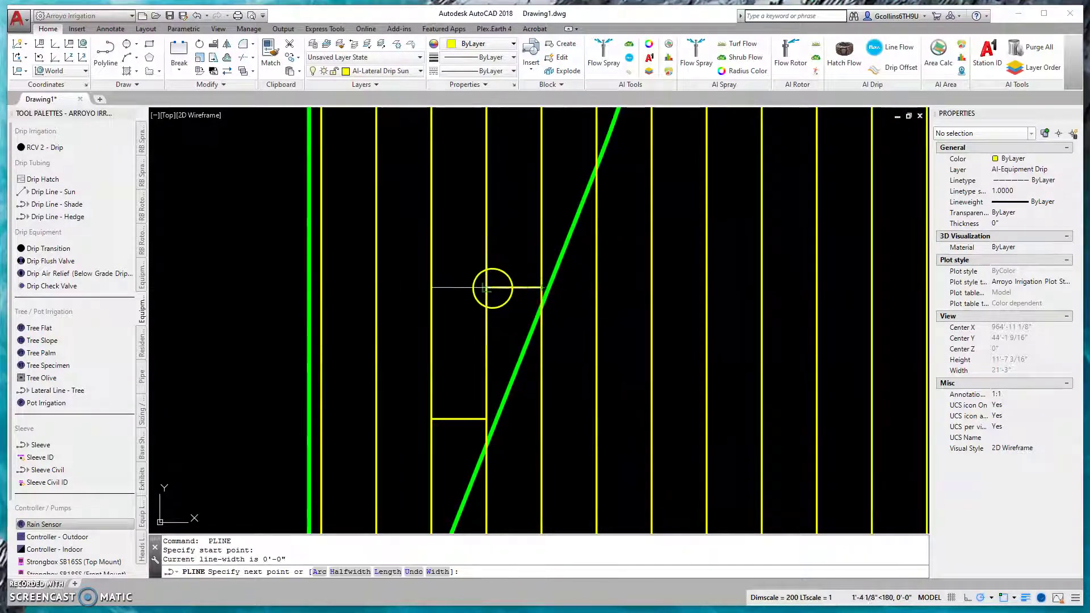
pyautogui.click(485, 288)
pyautogui.press('Escape')
pyautogui.moveTo(548, 332); pyautogui.dragTo(482, 341, button='middle')
pyautogui.press('Return')
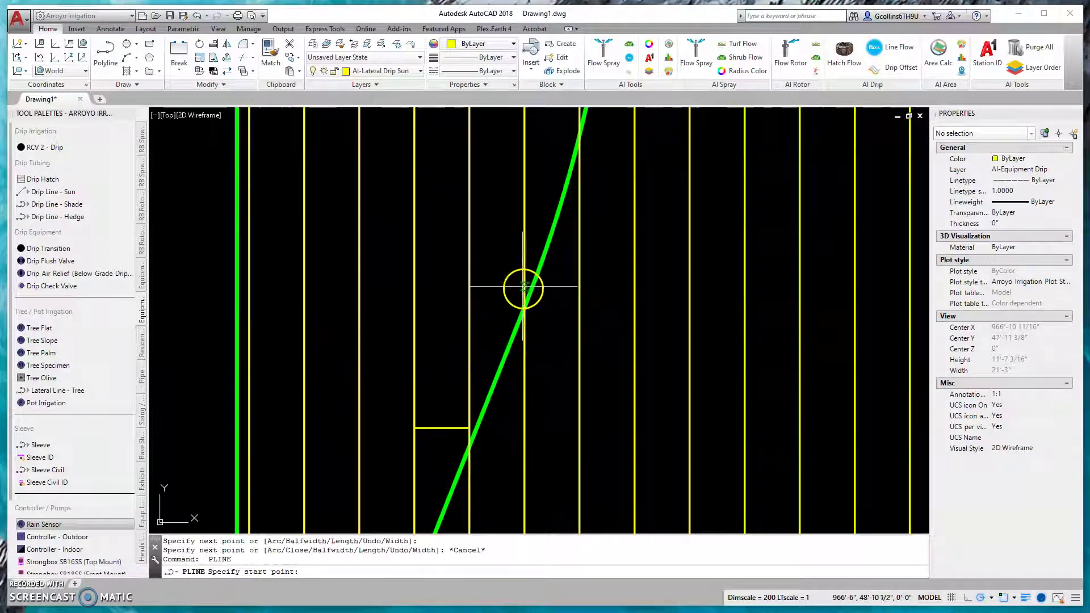
pyautogui.click(523, 287)
pyautogui.click(468, 287)
pyautogui.press('Escape')
pyautogui.moveTo(467, 285); pyautogui.dragTo(506, 280, button='middle')
pyautogui.press('Return')
pyautogui.click(512, 251)
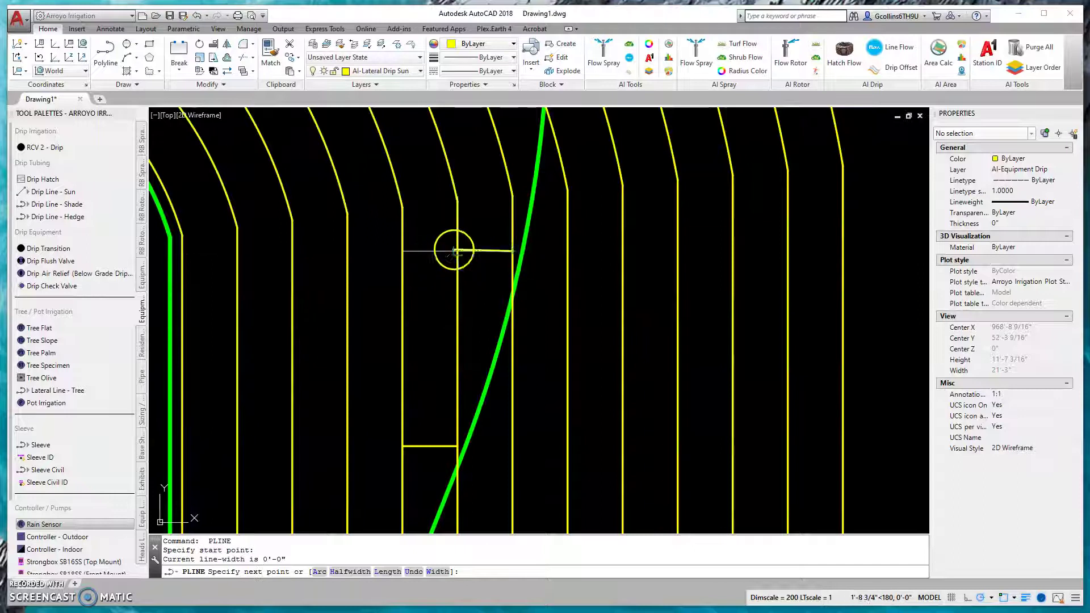
pyautogui.press('Escape')
pyautogui.moveTo(462, 246); pyautogui.dragTo(472, 316, button='middle')
# Step: Draw four connectors linking adjacent drip arcs around the curved border edge
pyautogui.press('Return')
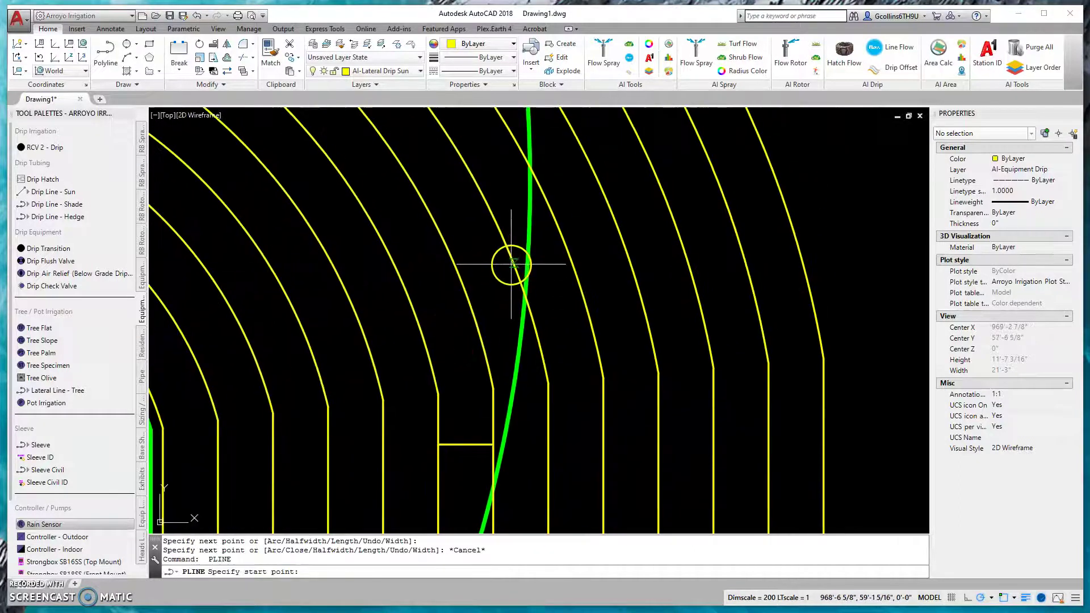
pyautogui.click(512, 263)
pyautogui.click(463, 284)
pyautogui.press('Escape')
pyautogui.moveTo(469, 226); pyautogui.dragTo(470, 357, button='middle')
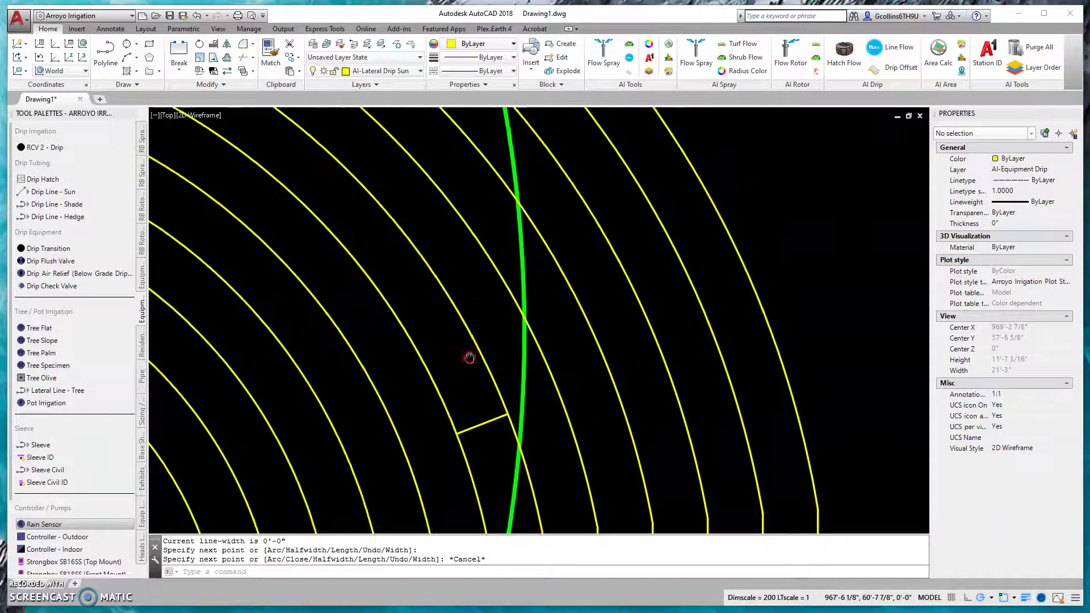
pyautogui.press('Return')
pyautogui.click(506, 291)
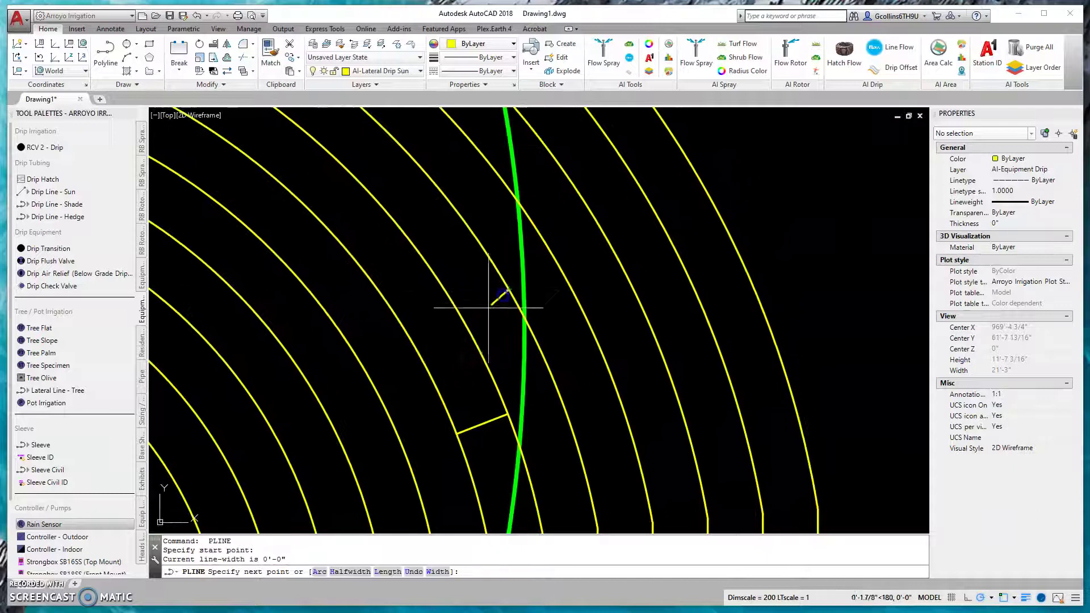
pyautogui.click(460, 315)
pyautogui.press('Escape')
pyautogui.moveTo(468, 185); pyautogui.dragTo(483, 339, button='middle')
pyautogui.press('Return')
pyautogui.click(498, 299)
pyautogui.click(460, 332)
pyautogui.press('Escape')
pyautogui.press('Return')
pyautogui.click(496, 338)
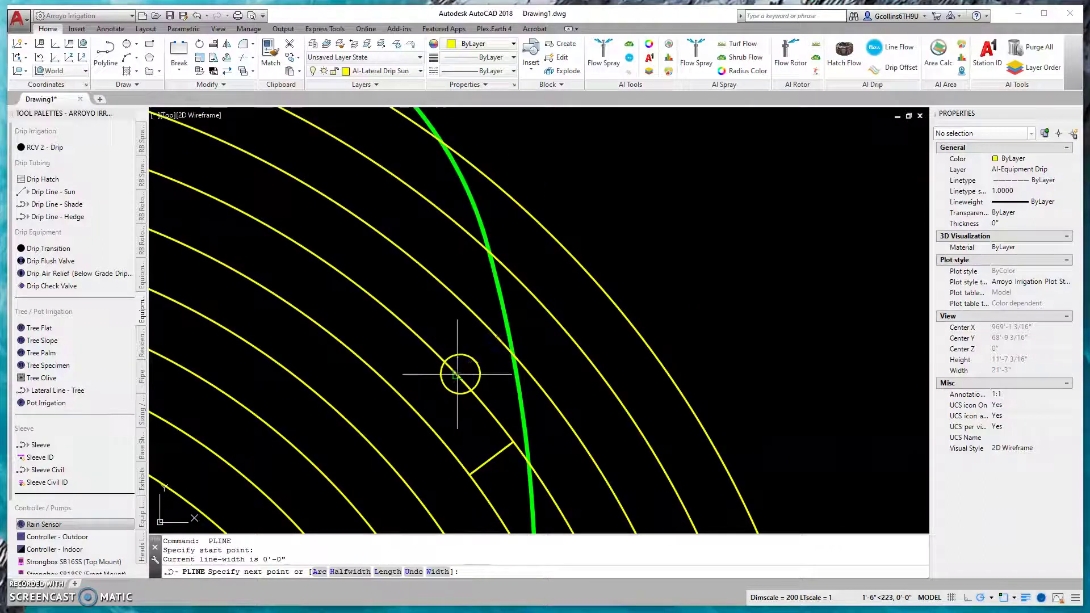
pyautogui.click(457, 374)
pyautogui.press('Escape')
# Step: Finish with three connectors between drip arcs toward the border's top corner
pyautogui.press('Return')
pyautogui.click(466, 239)
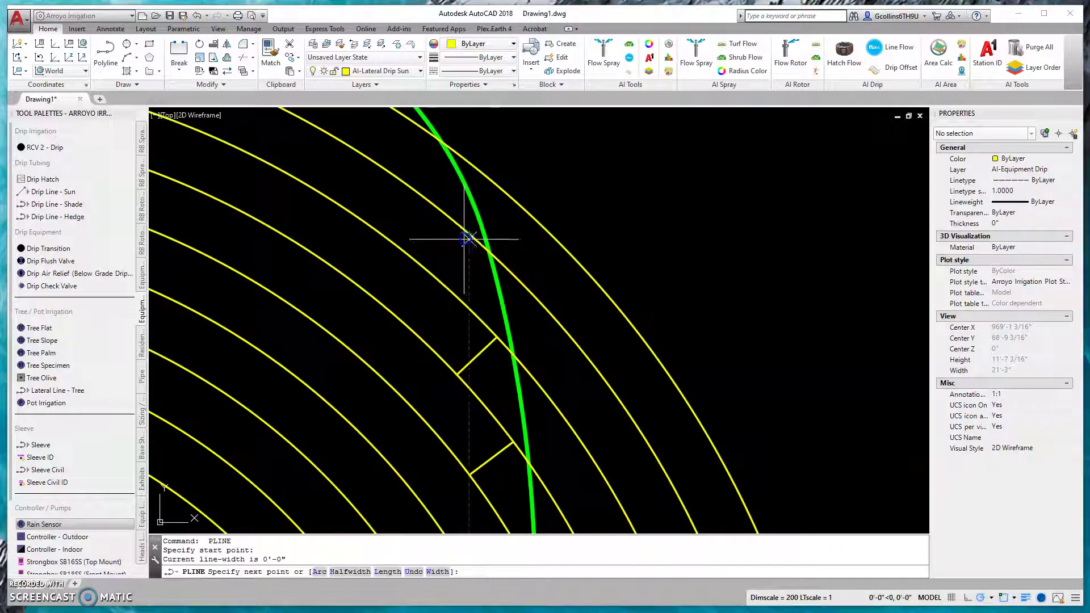
pyautogui.click(431, 276)
pyautogui.press('Escape')
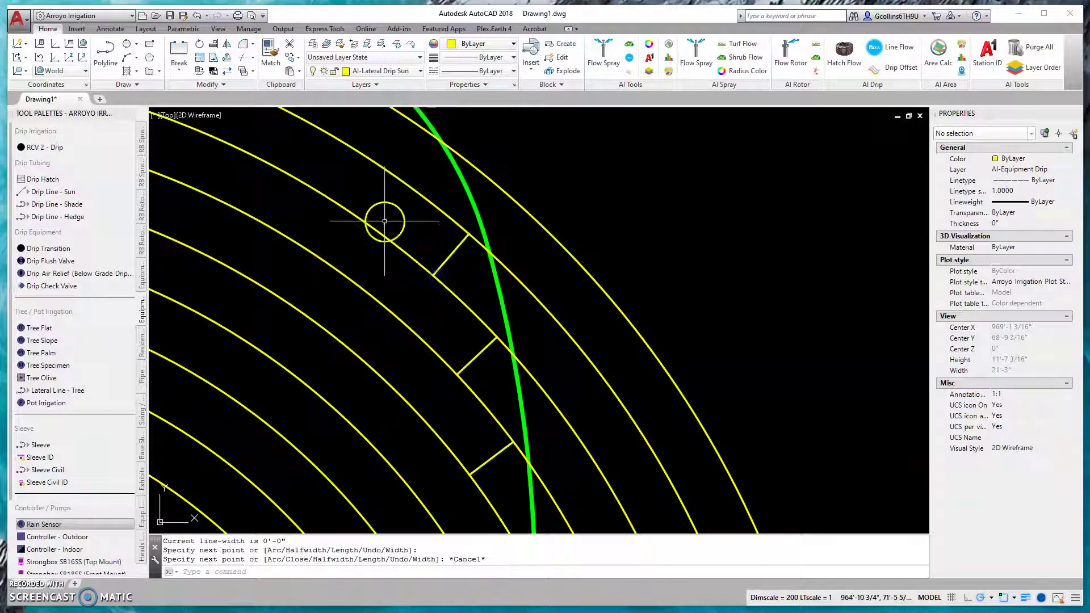
pyautogui.moveTo(407, 325); pyautogui.dragTo(486, 352, button='middle')
pyautogui.press('Return')
pyautogui.click(506, 250)
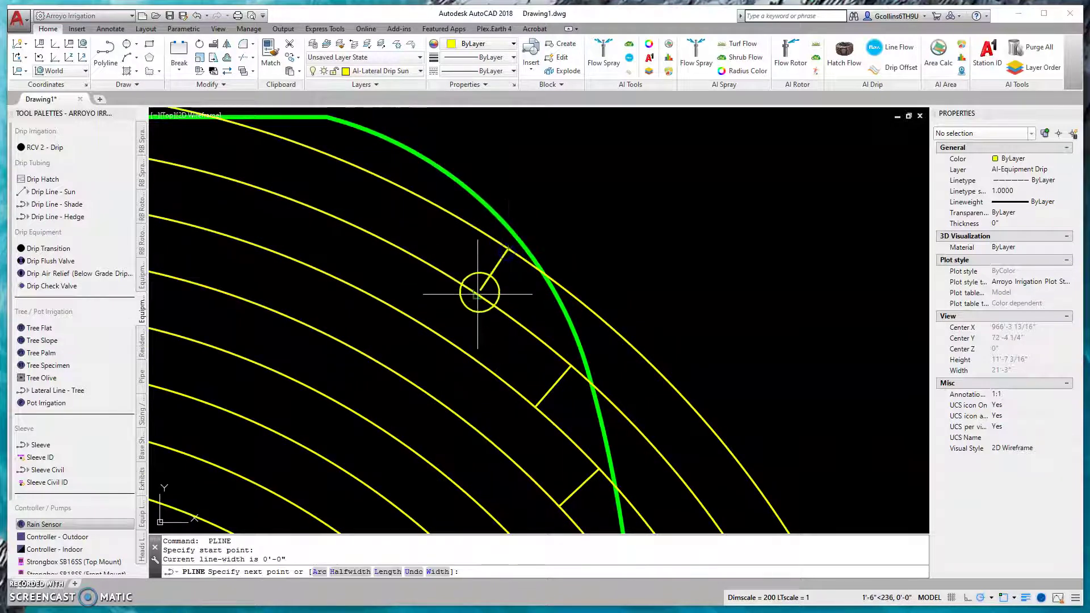
pyautogui.click(478, 293)
pyautogui.press('Escape')
pyautogui.moveTo(259, 154); pyautogui.dragTo(425, 255, button='middle')
pyautogui.press('Return')
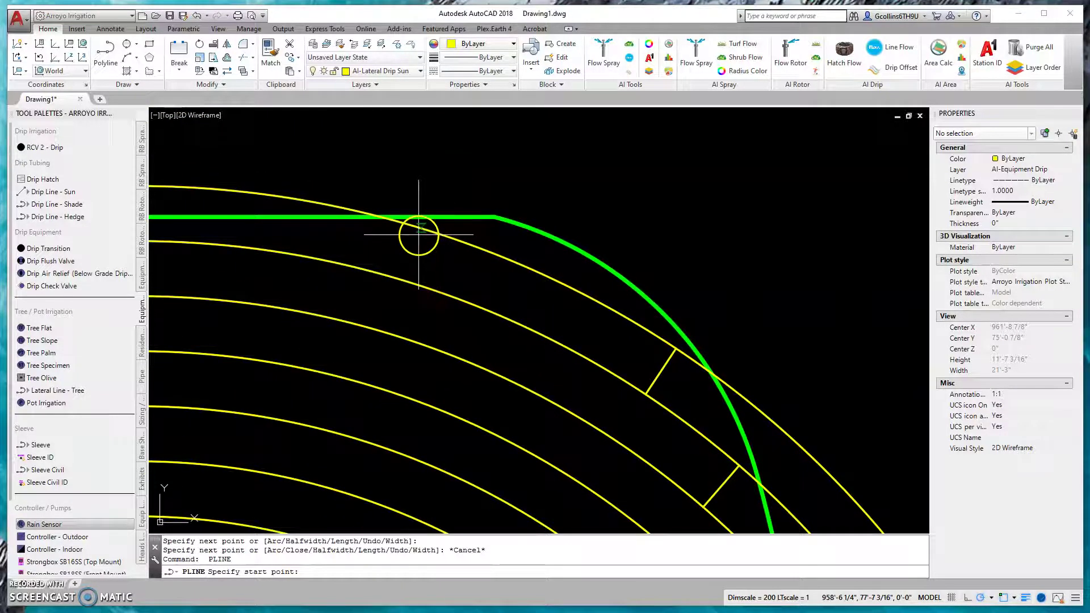
pyautogui.click(420, 228)
pyautogui.click(405, 280)
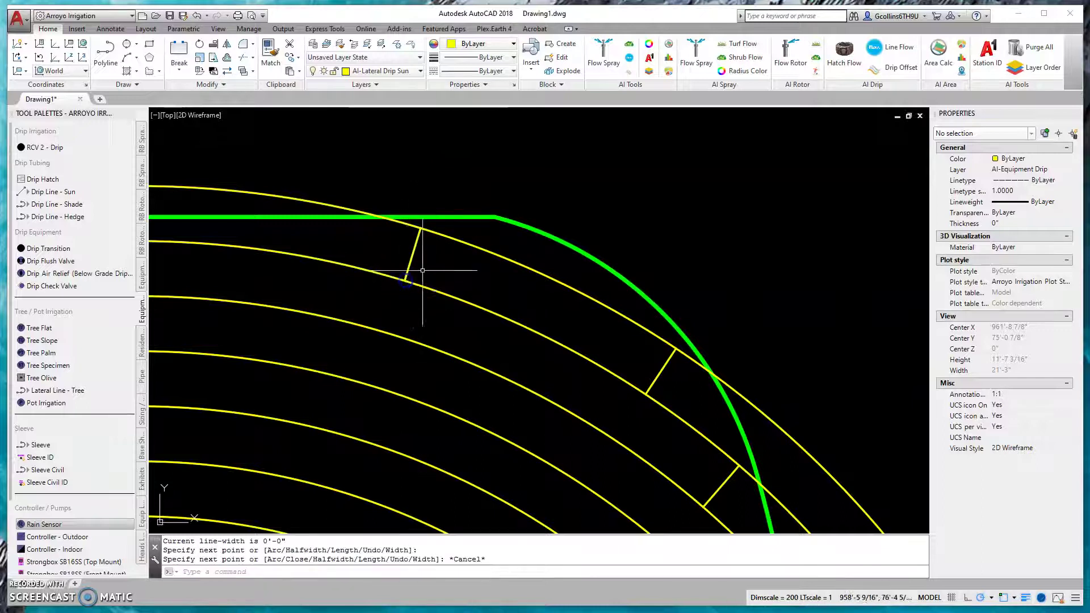
pyautogui.scroll(-3, 412, 261)
pyautogui.press('Escape')
# Step: With TRIM, cut the drip arc ends past the first two connectors on the curved green border
pyautogui.write('tr')
pyautogui.press('Return')
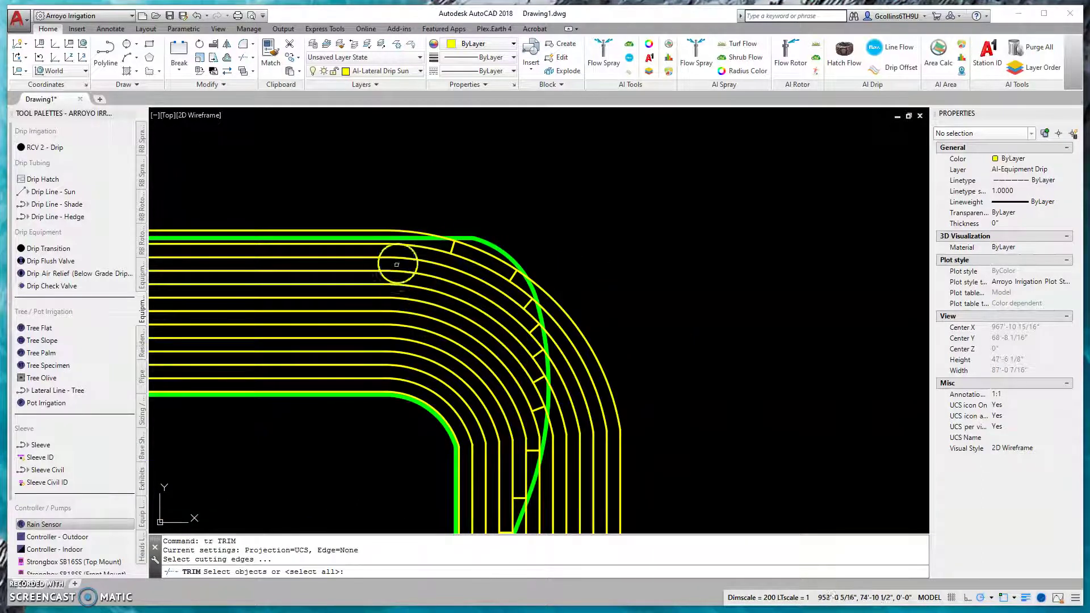
pyautogui.scroll(2, 449, 244)
pyautogui.click(473, 251)
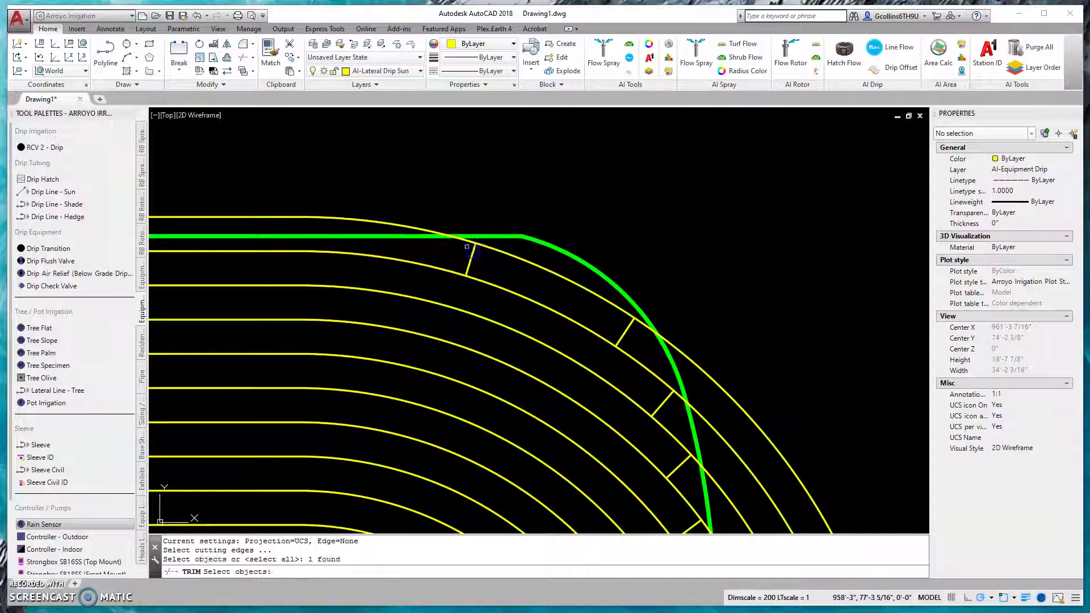
pyautogui.press('Return')
pyautogui.click(469, 240)
pyautogui.press('Return')
pyautogui.press('Return')
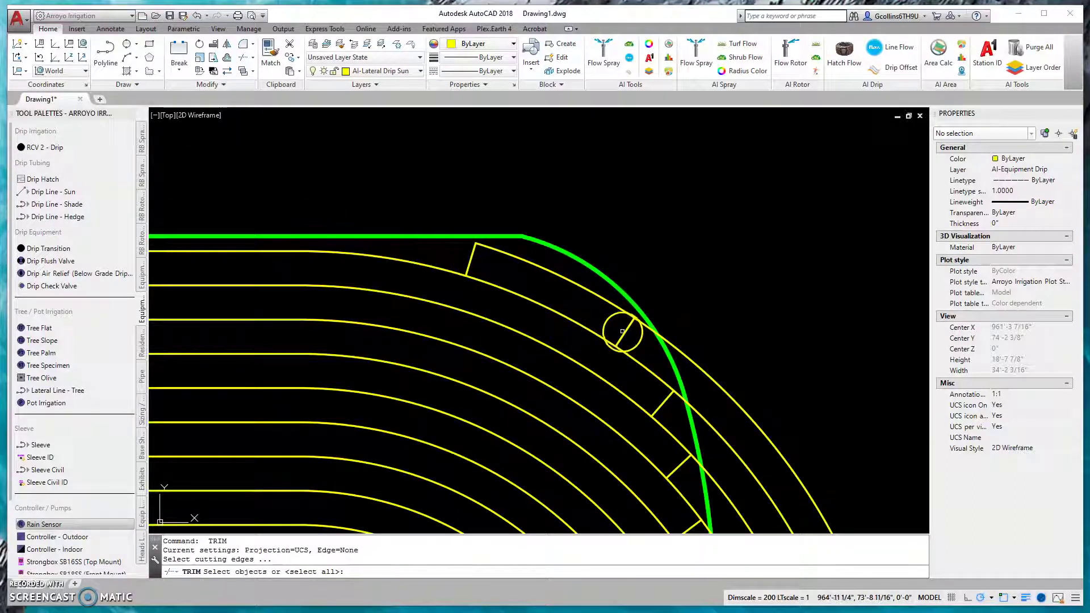
pyautogui.click(623, 331)
pyautogui.press('Return')
pyautogui.click(688, 359)
pyautogui.press('Escape')
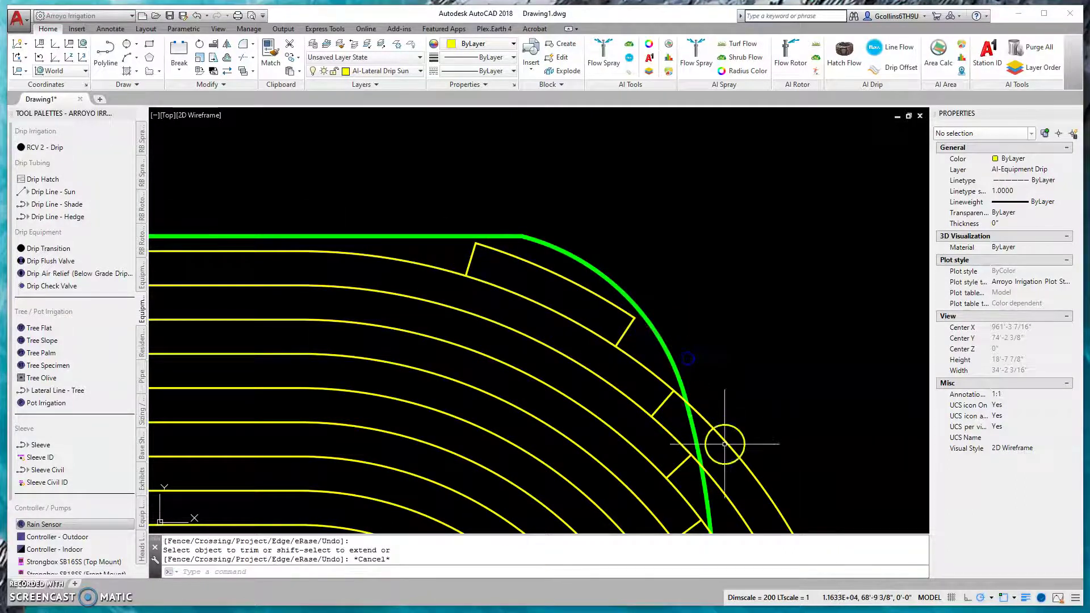
# Step: Trim the outer arc ends past the next connectors further along the border
pyautogui.moveTo(724, 444); pyautogui.dragTo(645, 316, button='middle')
pyautogui.press('Return')
pyautogui.click(570, 274)
pyautogui.press('Return')
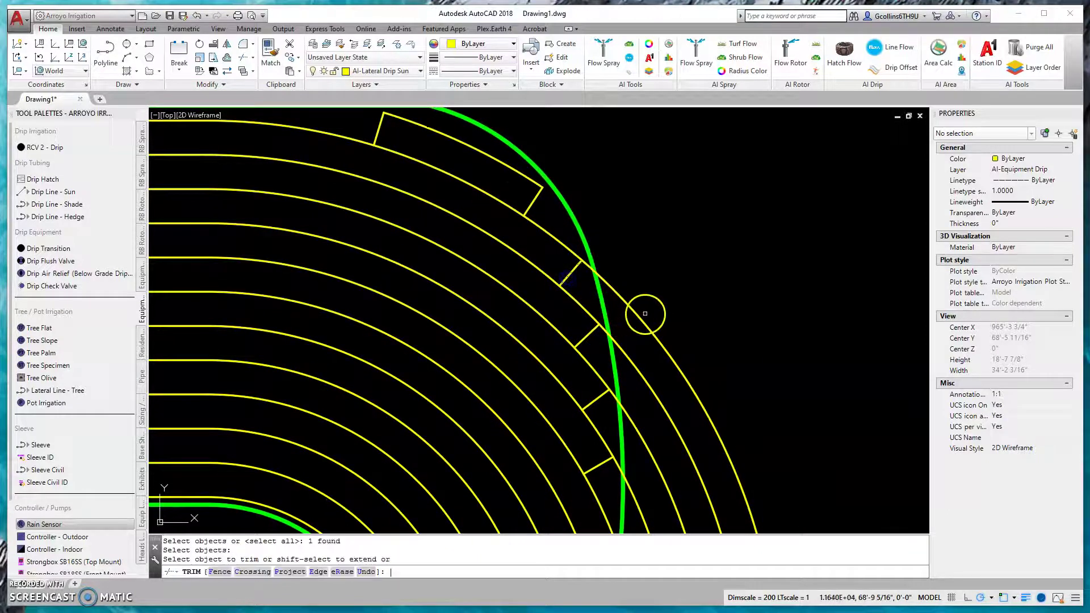
pyautogui.click(644, 313)
pyautogui.press('Return')
pyautogui.press('Return')
pyautogui.click(593, 330)
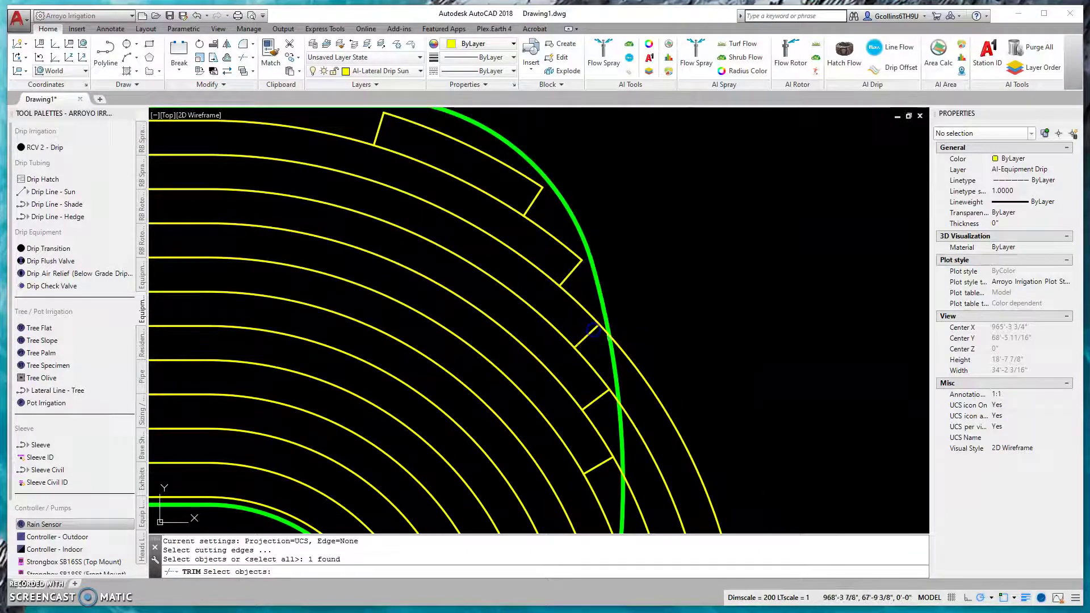
# Step: Trim the outer arc and line ends beyond the green border further down the curve
pyautogui.press('Return')
pyautogui.press('Escape')
pyautogui.moveTo(652, 445); pyautogui.dragTo(637, 309, button='middle')
pyautogui.press('Return')
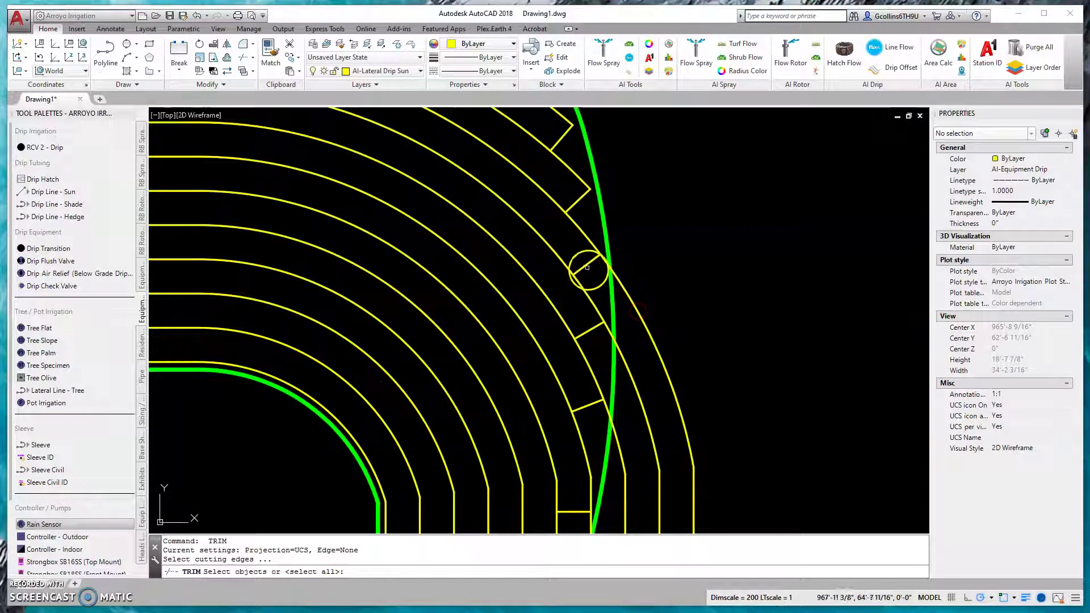
pyautogui.click(583, 267)
pyautogui.press('Return')
pyautogui.click(630, 303)
pyautogui.press('Escape')
pyautogui.moveTo(613, 363); pyautogui.dragTo(574, 243, button='middle')
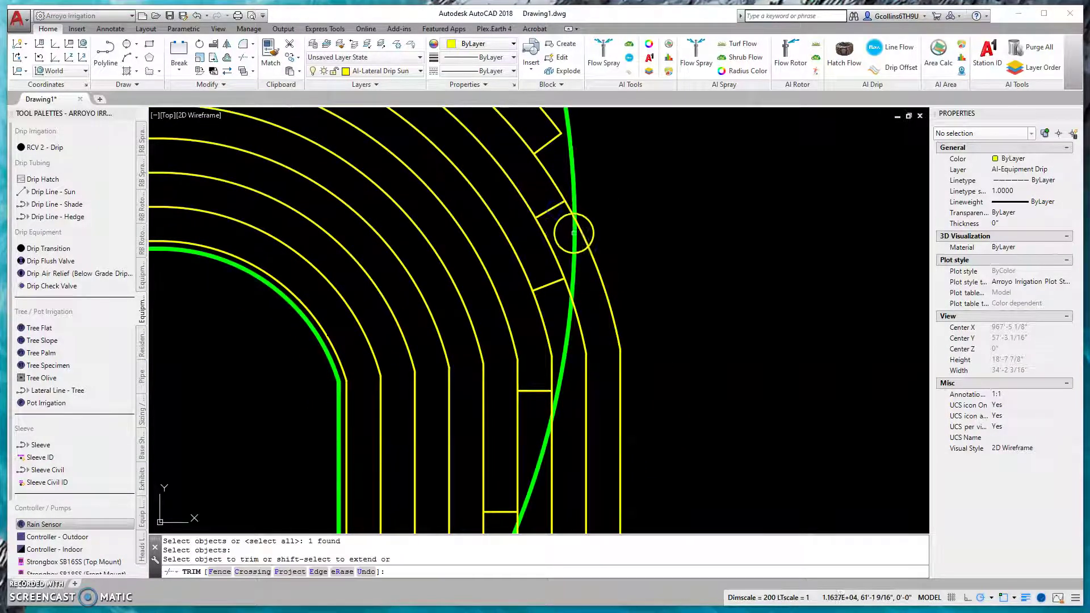
pyautogui.click(583, 241)
pyautogui.press('Escape')
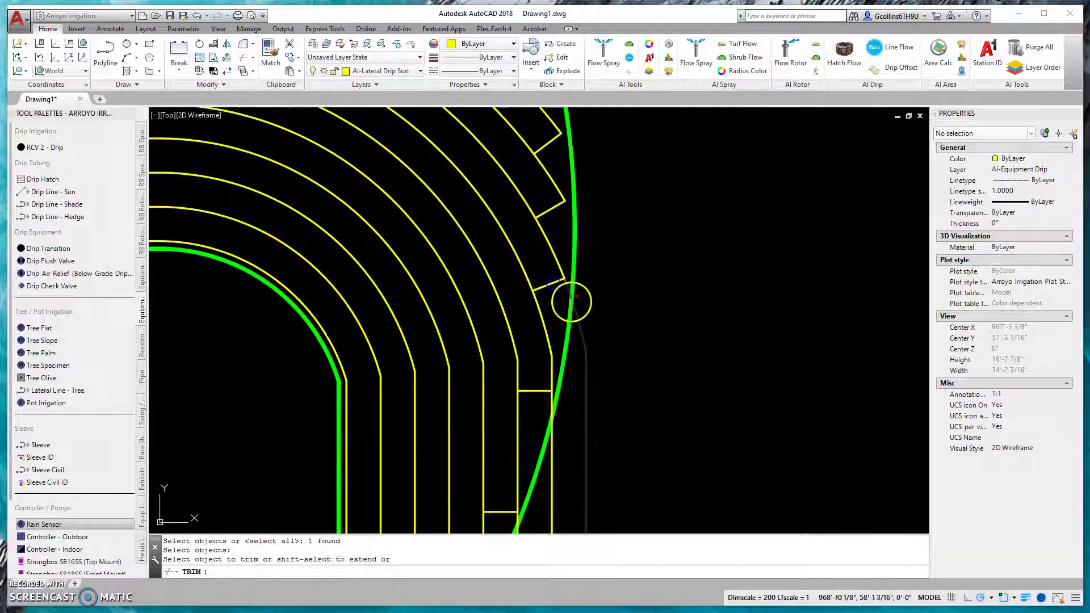
# Step: Trim the vertical drip line end that extends past the lower green border
pyautogui.click(550, 418)
pyautogui.press('Return')
pyautogui.moveTo(550, 419); pyautogui.dragTo(554, 262, button='middle')
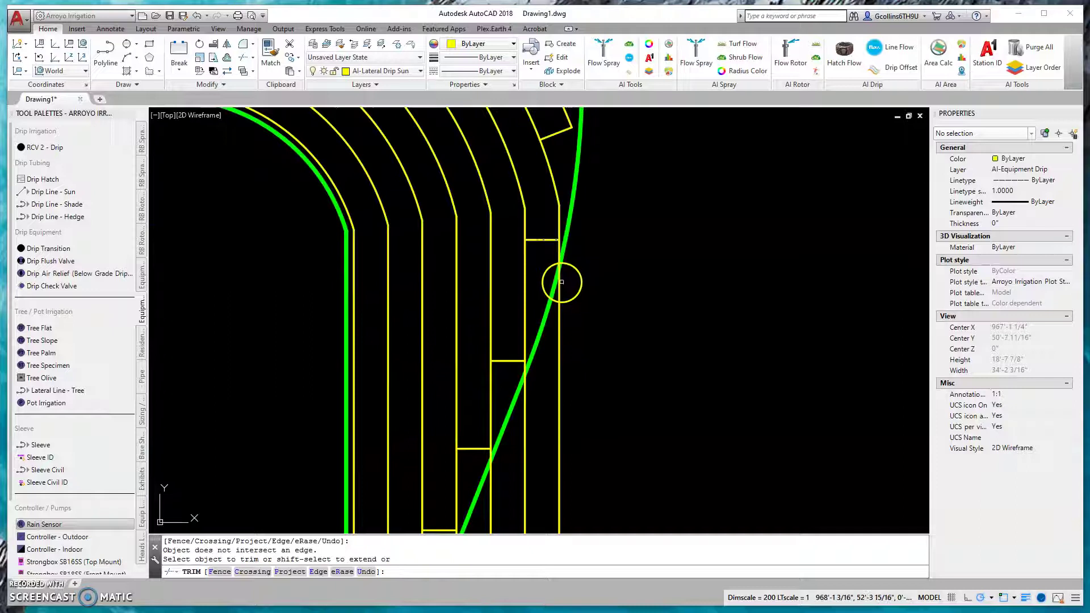
pyautogui.click(561, 282)
pyautogui.moveTo(534, 406); pyautogui.dragTo(545, 282, button='middle')
pyautogui.press('Return')
pyautogui.press('Return')
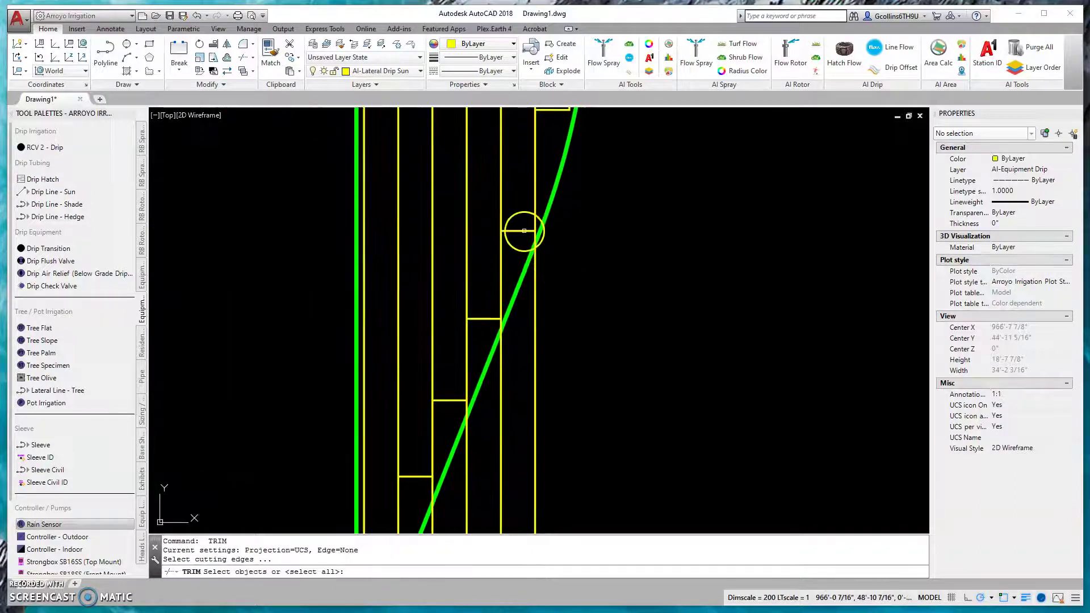
# Step: Trim a line end past the slanted border using a connector edge and a crossing window
pyautogui.press('Return')
pyautogui.click(535, 261)
pyautogui.press('Return')
pyautogui.press('Return')
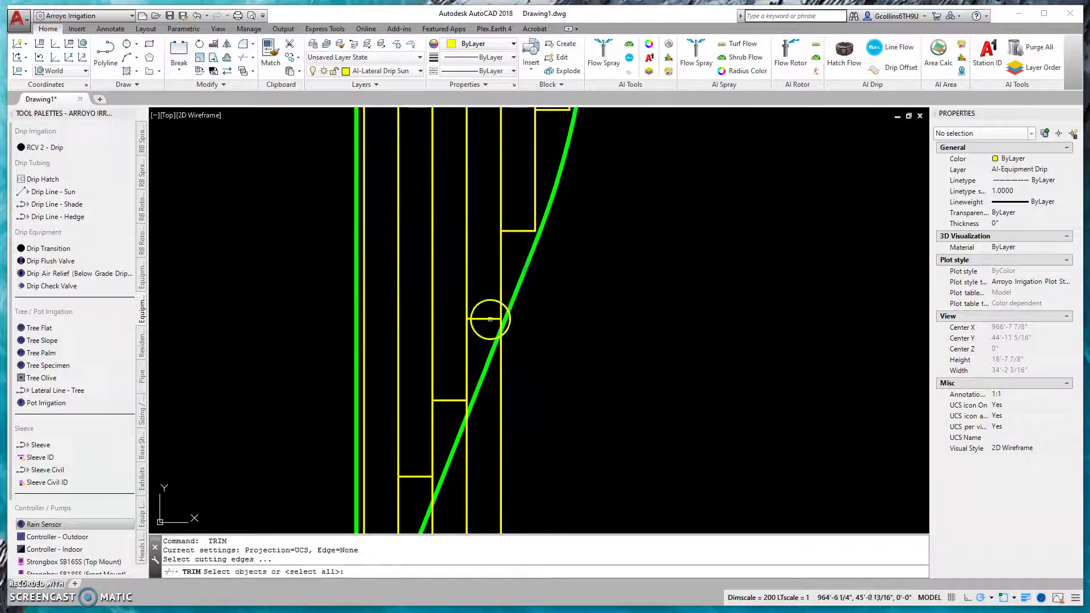
pyautogui.press('Return')
pyautogui.click(504, 362)
pyautogui.click(492, 370)
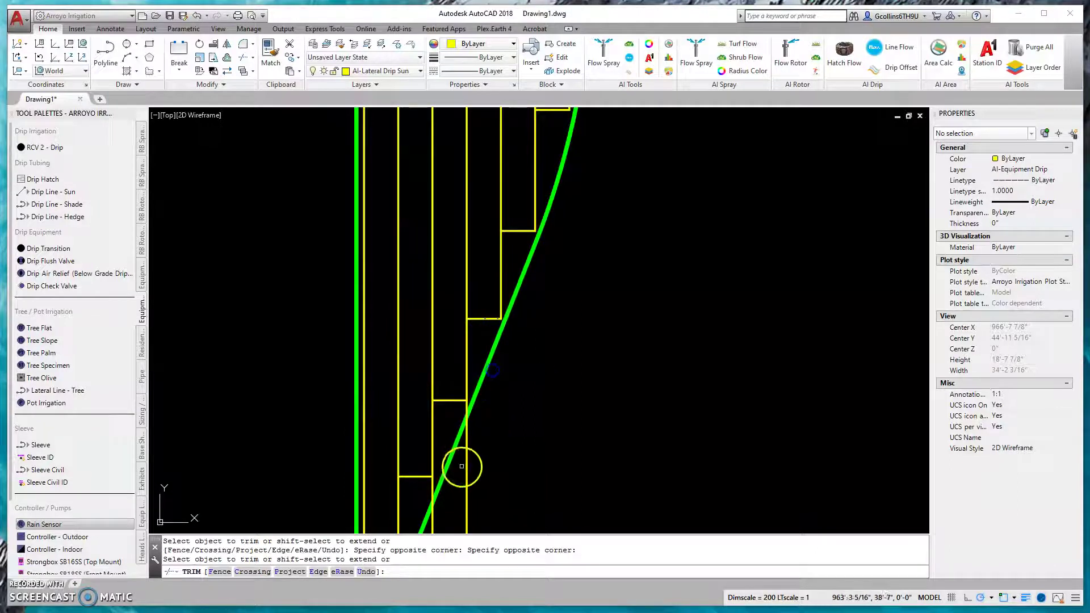
pyautogui.moveTo(462, 466); pyautogui.dragTo(483, 340, button='middle')
# Step: Trim the remaining vertical line ends past the border down to its lower tip
pyautogui.press('Return')
pyautogui.press('Return')
pyautogui.click(481, 274)
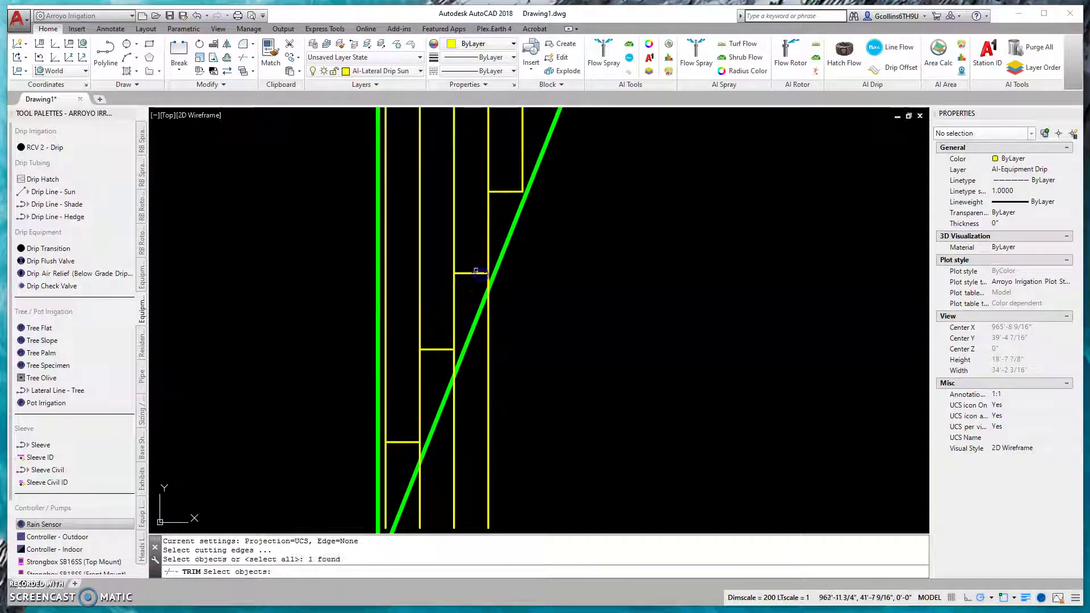
pyautogui.press('Return')
pyautogui.click(488, 318)
pyautogui.click(445, 350)
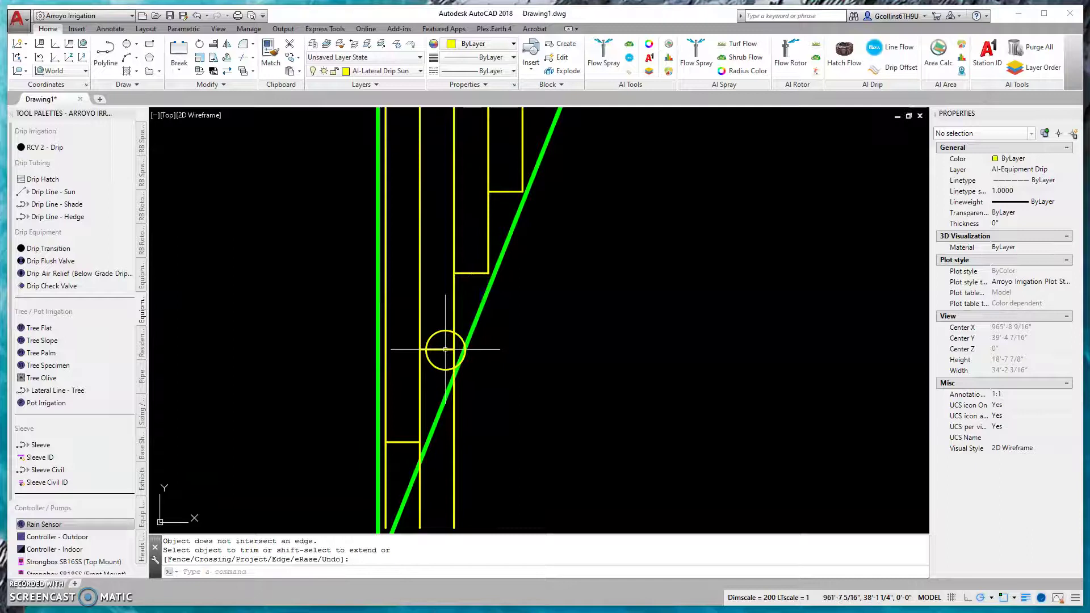
pyautogui.click(454, 355)
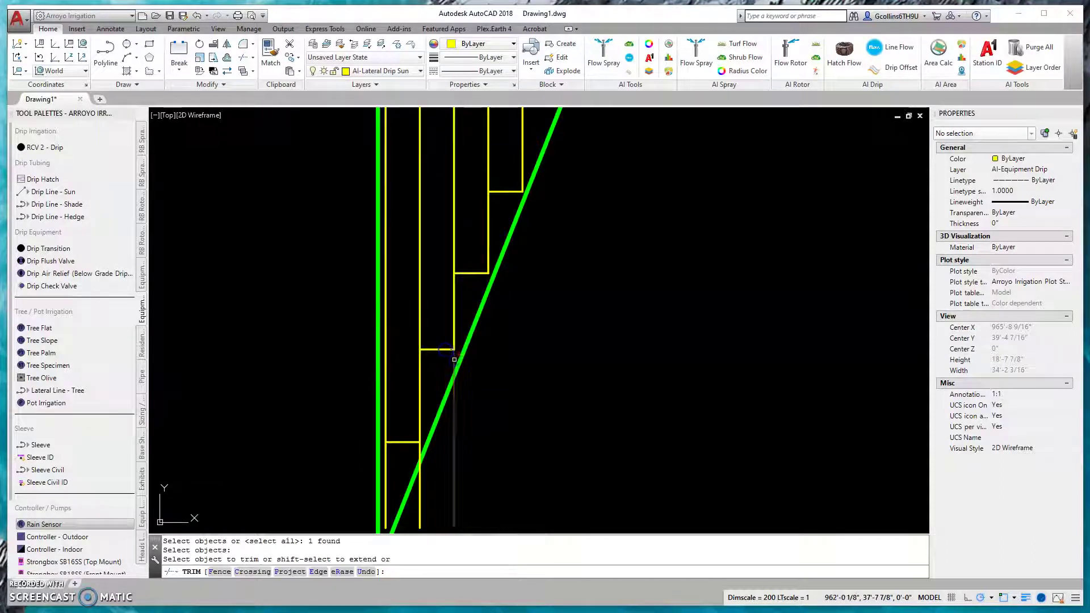
pyautogui.click(413, 440)
pyautogui.press('Return')
pyautogui.press('Return')
# Step: Reframe the planter bed, end the trim, and select a drip line to inspect it
pyautogui.scroll(-4, 427, 382)
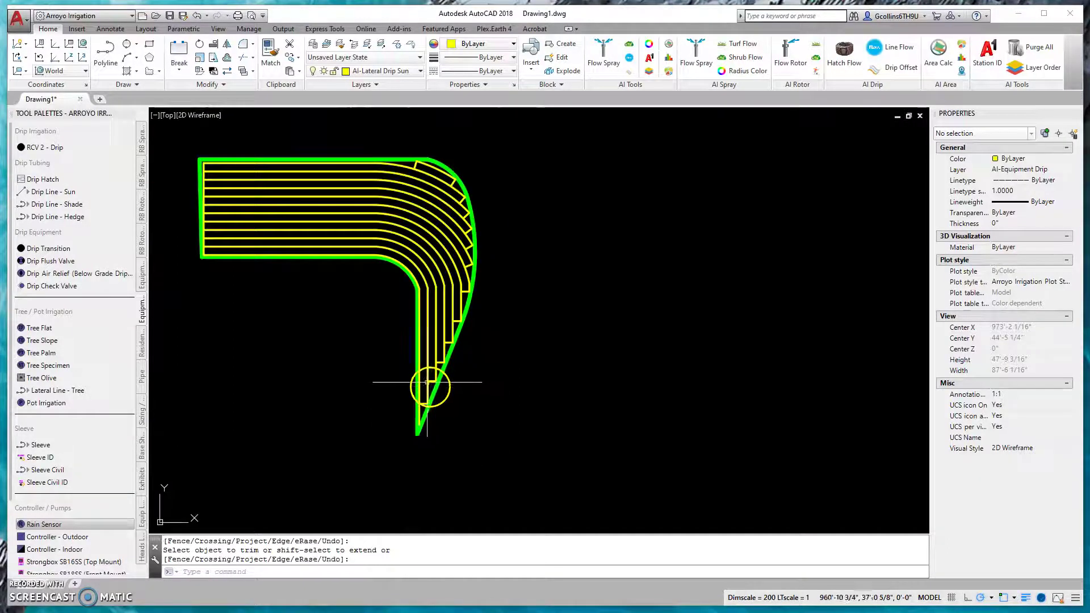
pyautogui.moveTo(407, 306); pyautogui.dragTo(457, 361, button='middle')
pyautogui.scroll(3, 349, 352)
pyautogui.moveTo(348, 348)
pyautogui.mouseDown(button='middle')
pyautogui.moveTo(384, 409)
pyautogui.moveTo(370, 404)
pyautogui.moveTo(392, 329)
pyautogui.mouseUp(button='middle')
pyautogui.scroll(-2, 392, 328)
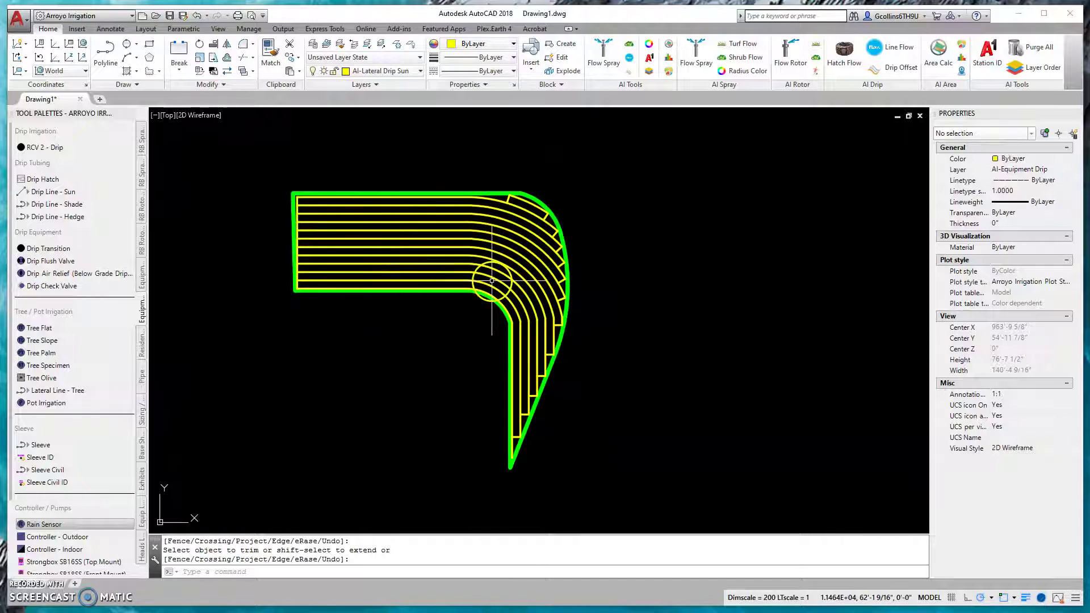
pyautogui.scroll(2, 418, 267)
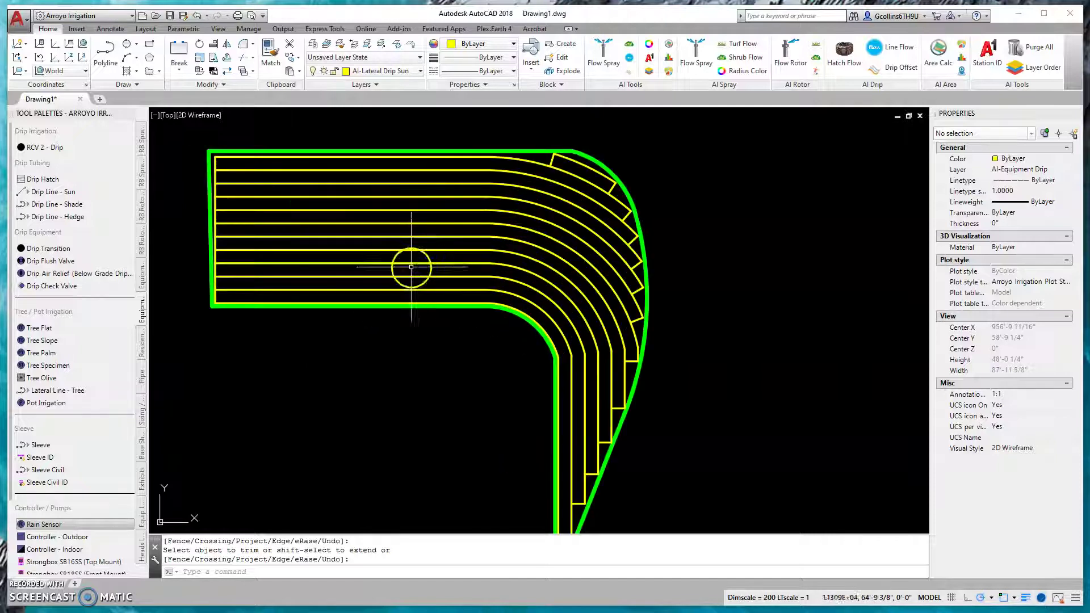
pyautogui.press('Return')
pyautogui.click(242, 250)
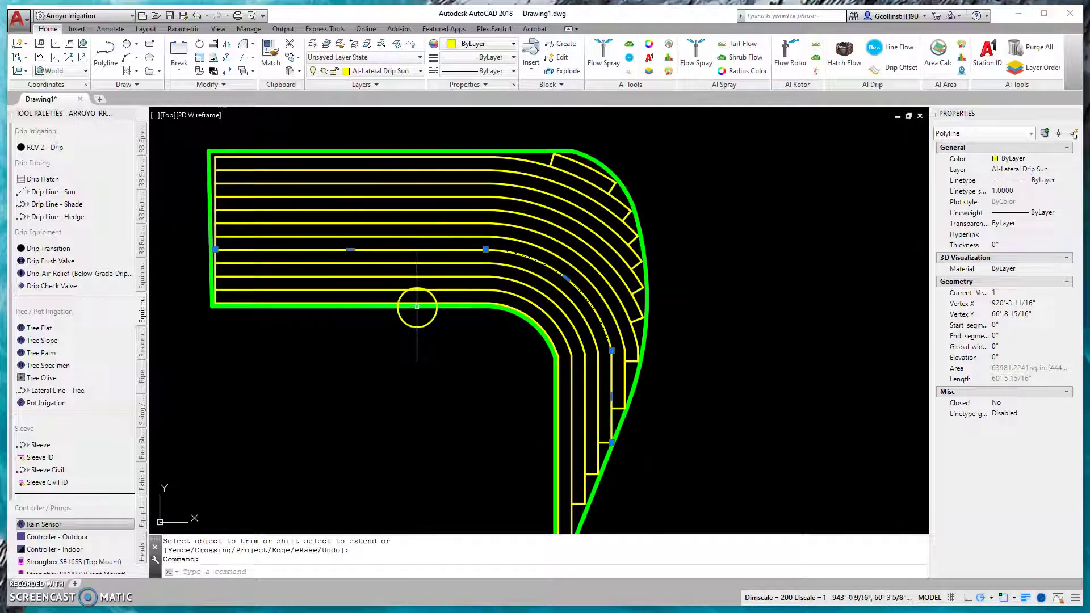
pyautogui.press('Escape')
# Step: Try placing circles on a drip line and at the bend, cancelling both
pyautogui.write('c')
pyautogui.press('Return')
pyautogui.click(338, 305)
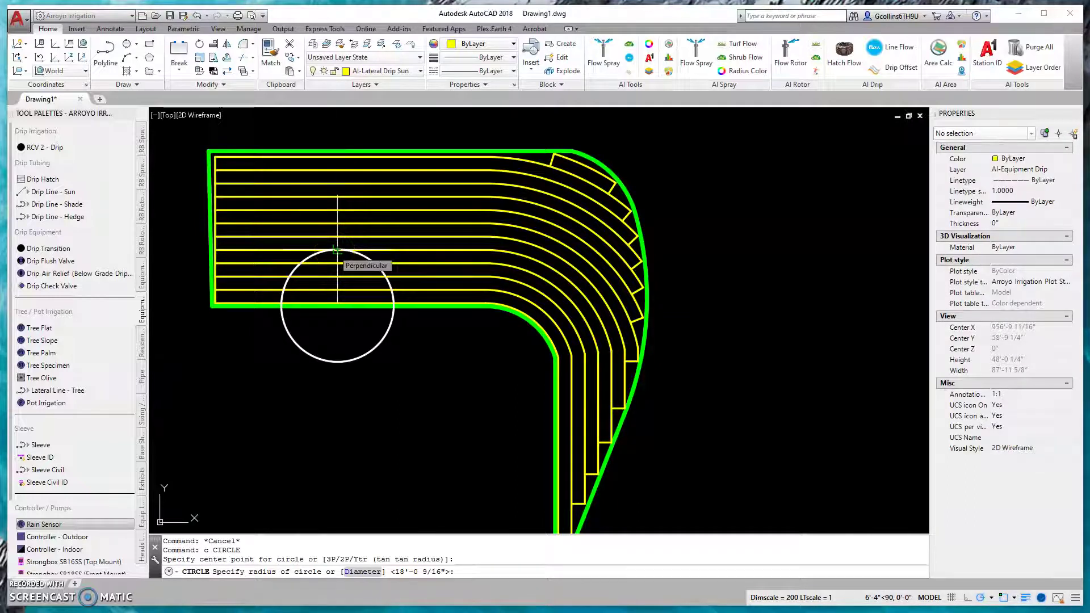
pyautogui.press('Escape')
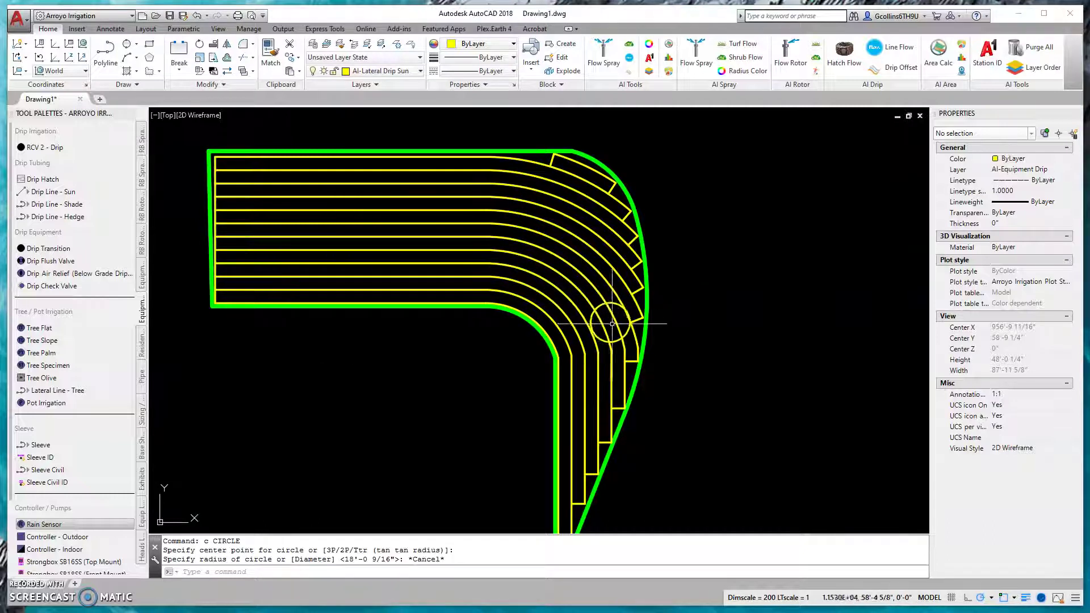
pyautogui.press('Return')
pyautogui.click(613, 375)
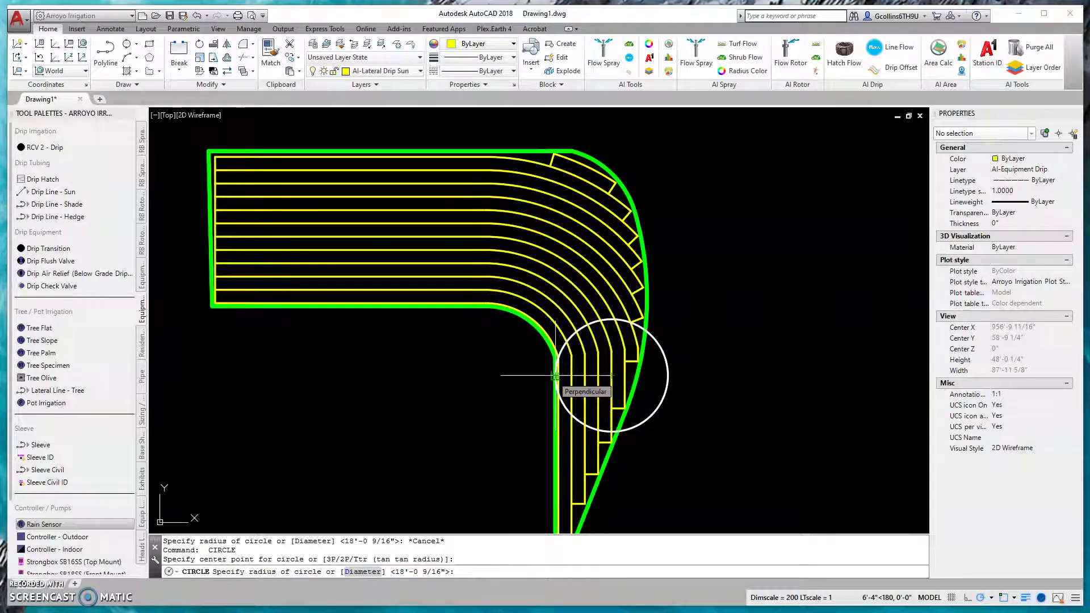
pyautogui.press('Escape')
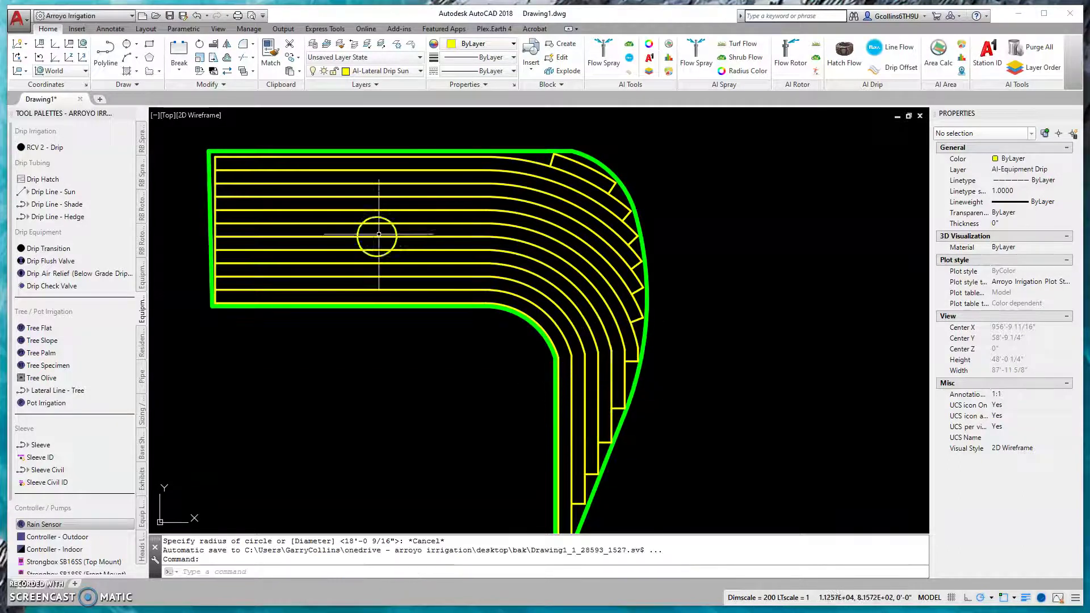
# Step: Shift the planter view slightly and start a new line with the L command
pyautogui.scroll(-3, 406, 296)
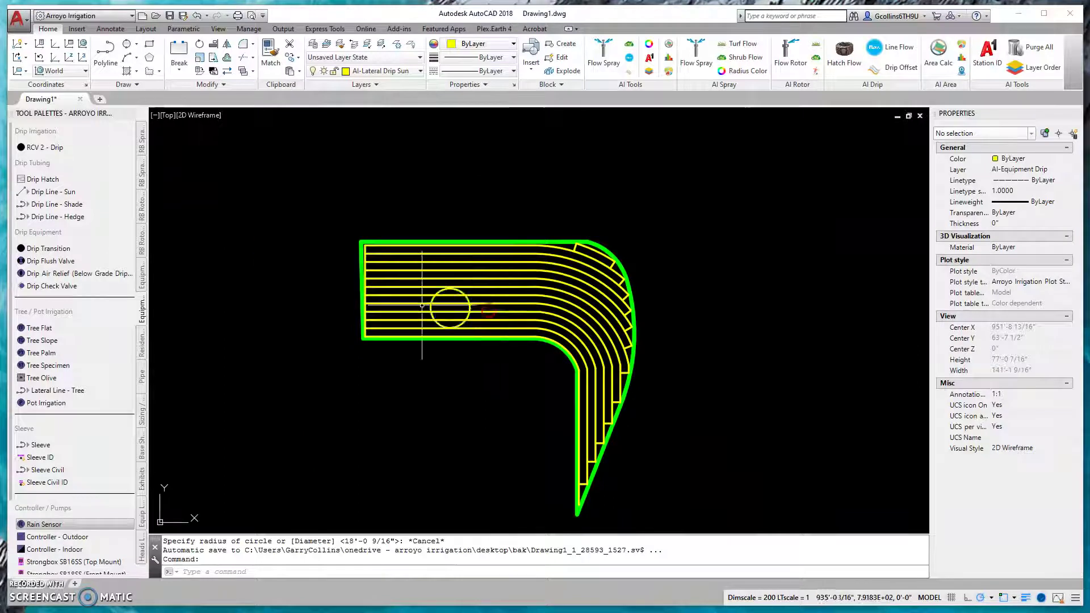
pyautogui.scroll(4, 422, 305)
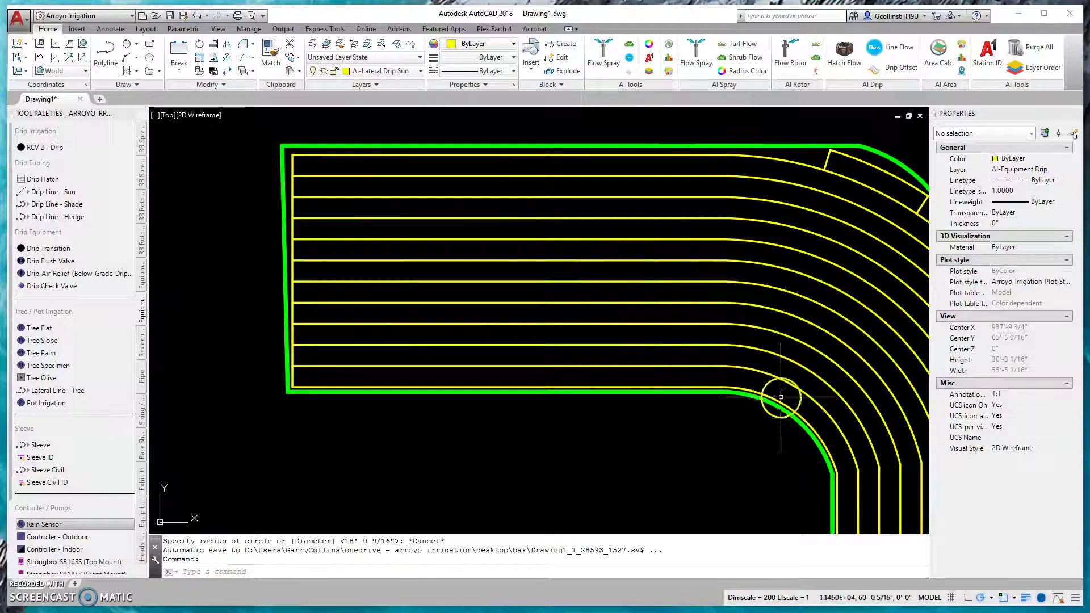
pyautogui.moveTo(780, 397); pyautogui.dragTo(688, 322, button='middle')
pyautogui.scroll(-2, 600, 309)
pyautogui.scroll(2, 476, 210)
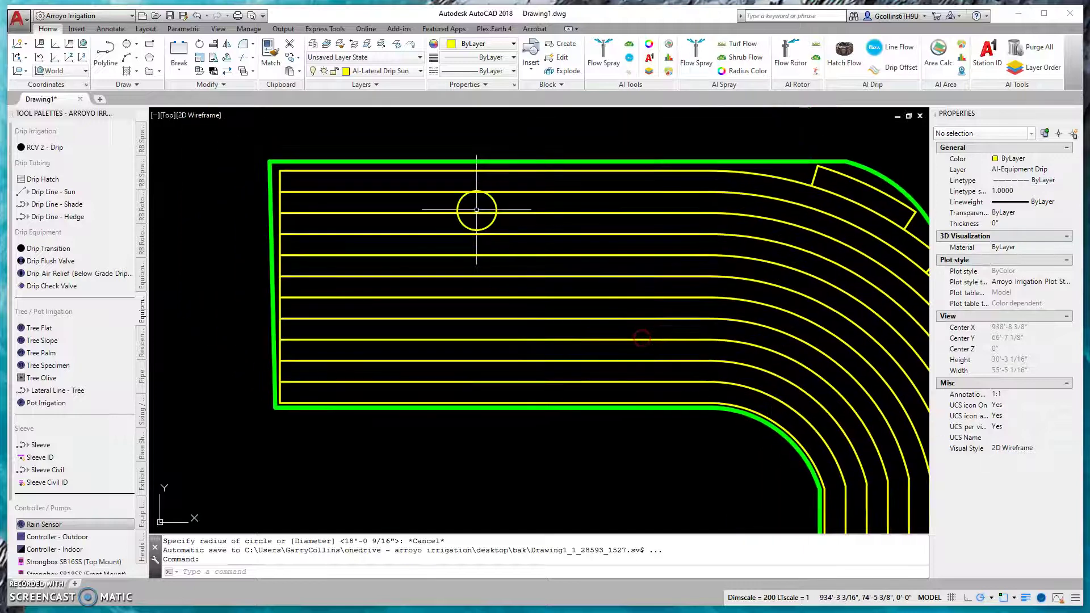
pyautogui.write('l')
pyautogui.press('Return')
# Step: Draw a trial vertical line from the bed's top edge to its bottom edge, then delete it
pyautogui.click(482, 163)
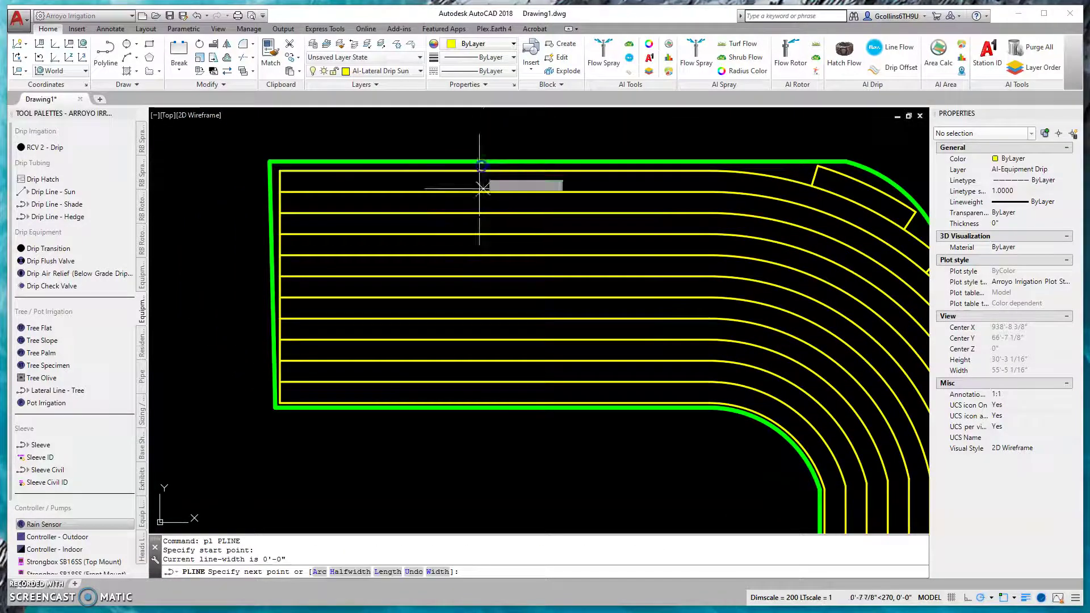
pyautogui.click(484, 413)
pyautogui.press('Escape')
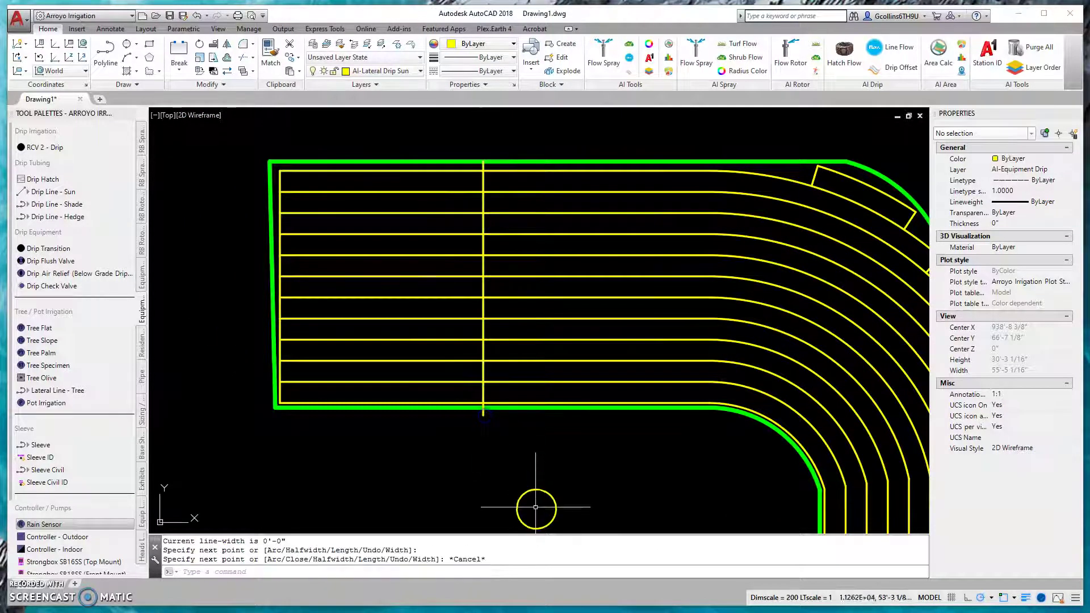
pyautogui.scroll(1, 525, 157)
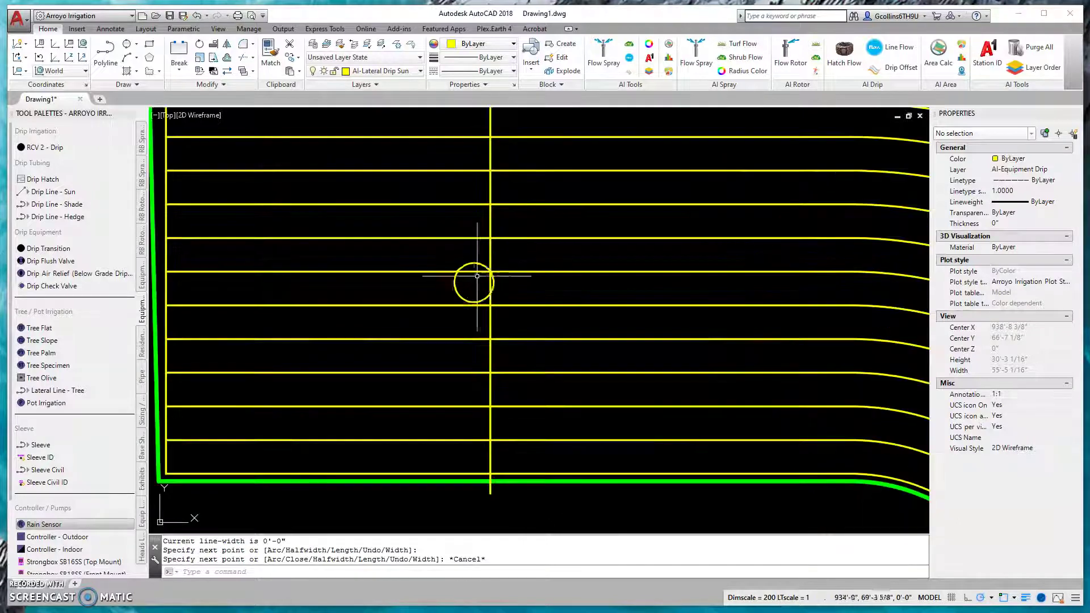
pyautogui.scroll(2, 465, 496)
pyautogui.scroll(-2, 479, 170)
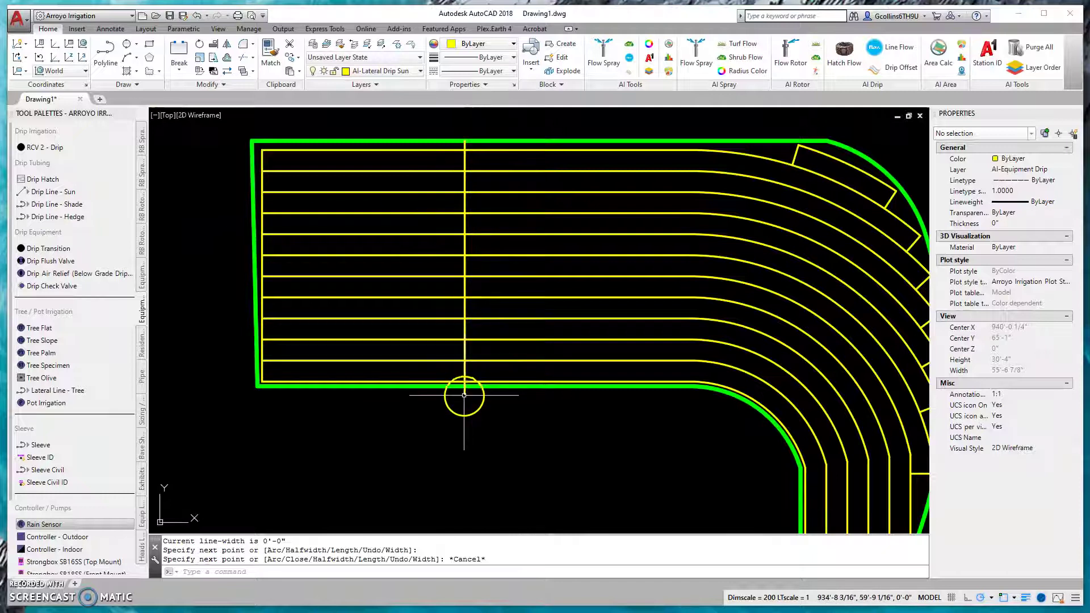
pyautogui.scroll(2, 464, 395)
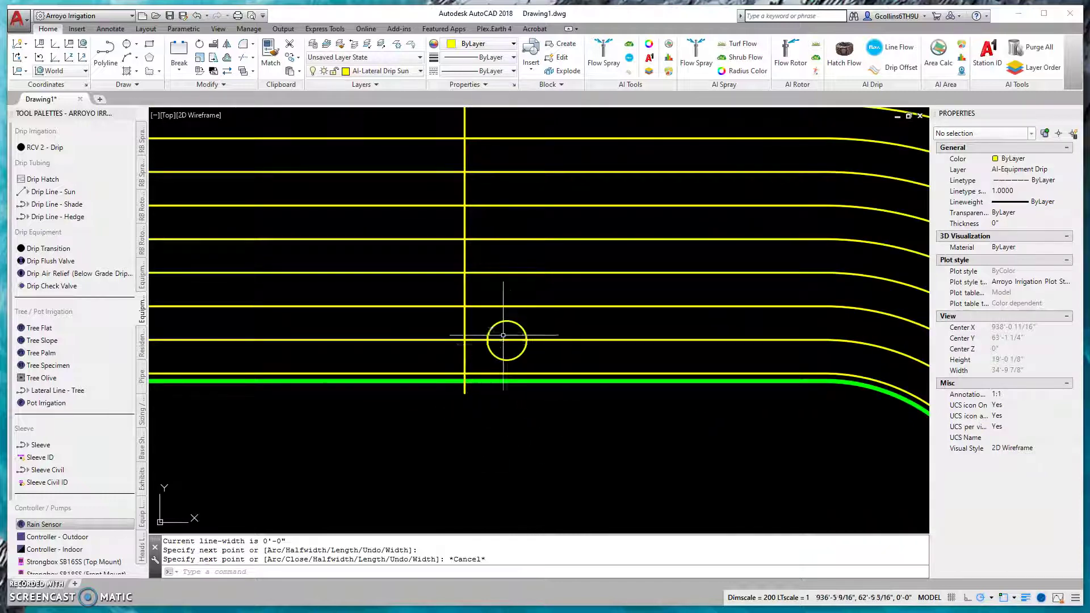
pyautogui.click(480, 312)
pyautogui.click(444, 318)
pyautogui.press('Delete')
# Step: Check a horizontal drip line, reframe the whole bed, and clear the selection
pyautogui.scroll(-3, 521, 370)
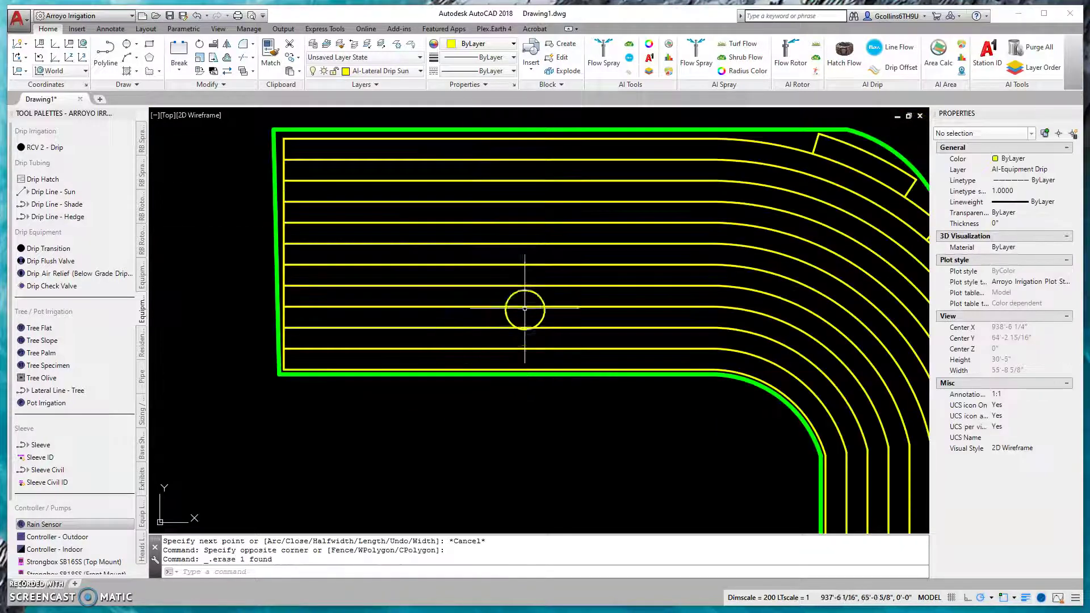
pyautogui.moveTo(520, 370); pyautogui.dragTo(443, 316, button='middle')
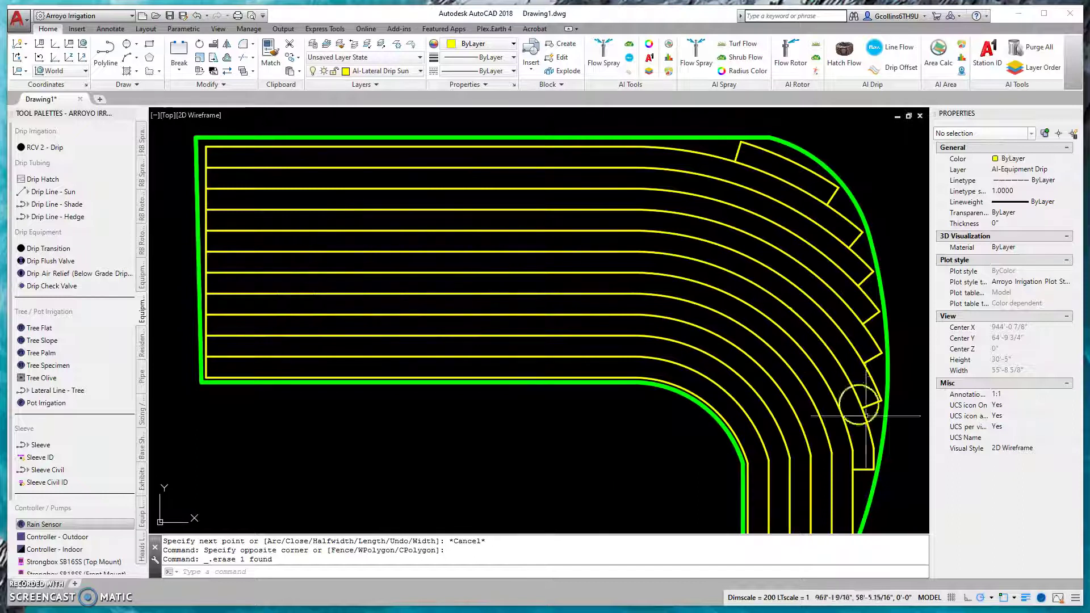
pyautogui.click(334, 273)
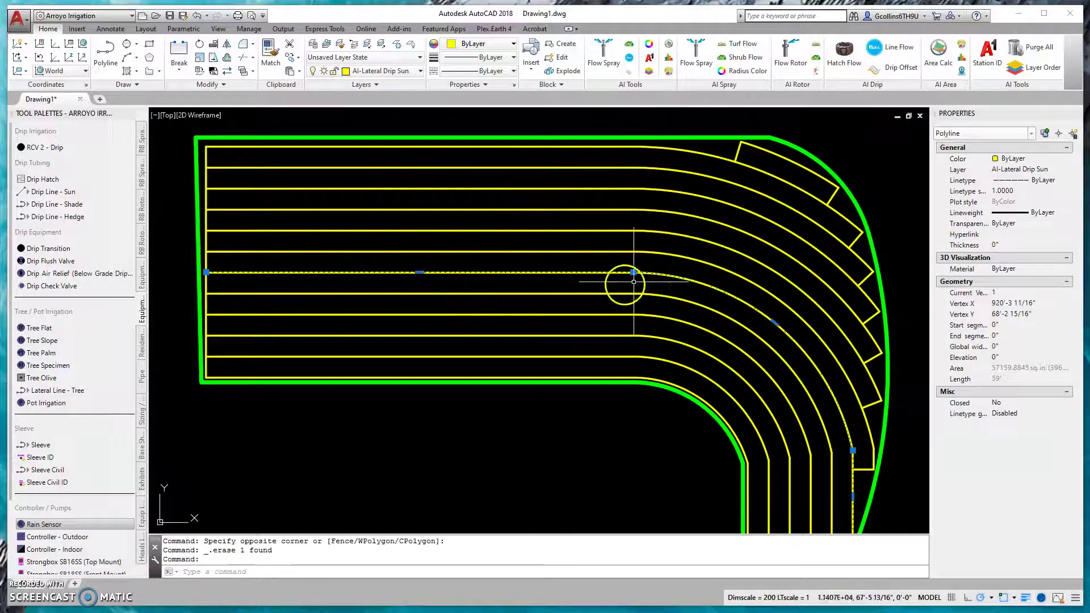
pyautogui.moveTo(844, 457); pyautogui.dragTo(857, 351, button='middle')
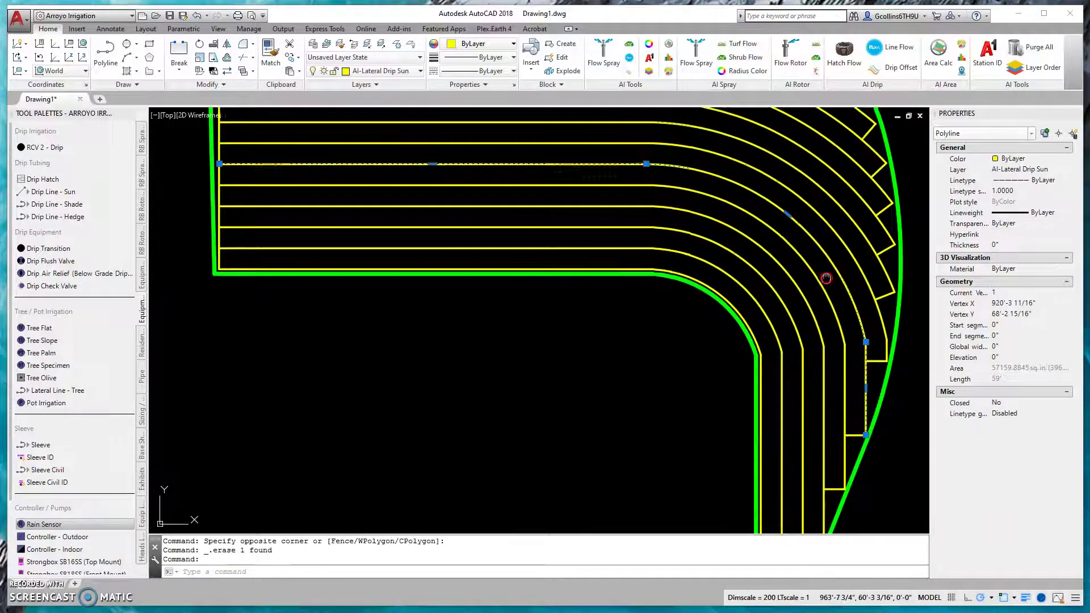
pyautogui.moveTo(828, 278); pyautogui.dragTo(835, 350, button='middle')
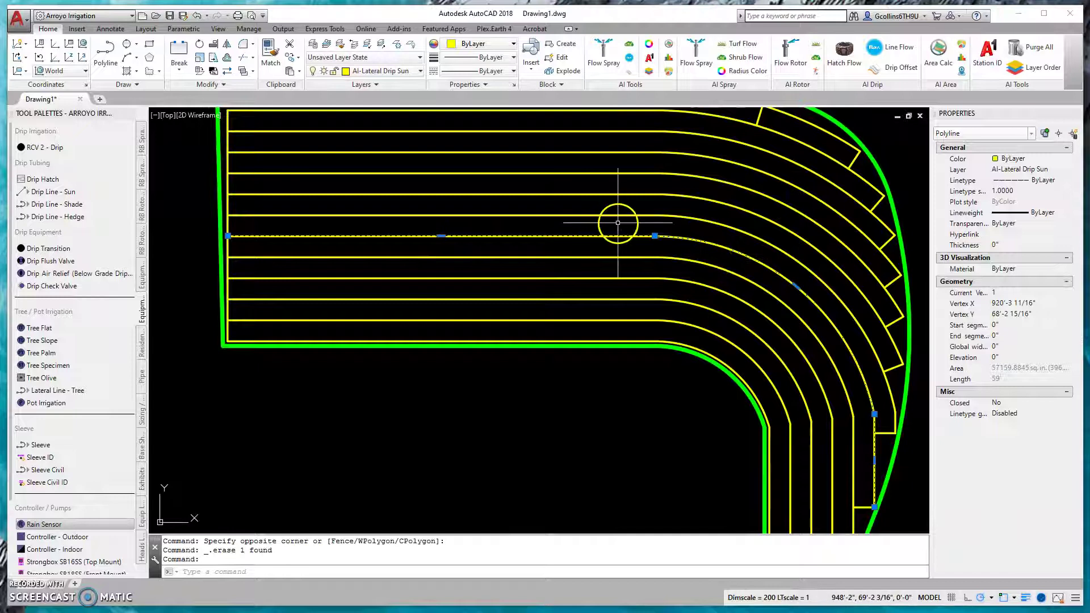
pyautogui.scroll(-2, 613, 266)
pyautogui.scroll(2, 612, 292)
pyautogui.moveTo(617, 308); pyautogui.dragTo(599, 294, button='middle')
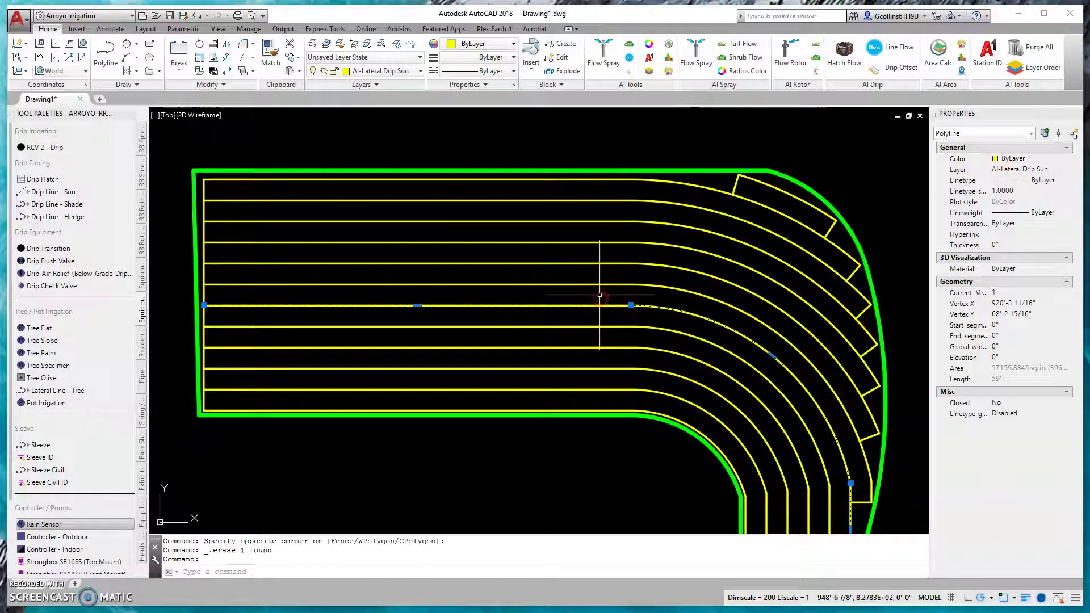
pyautogui.press('Escape')
pyautogui.scroll(-2, 564, 272)
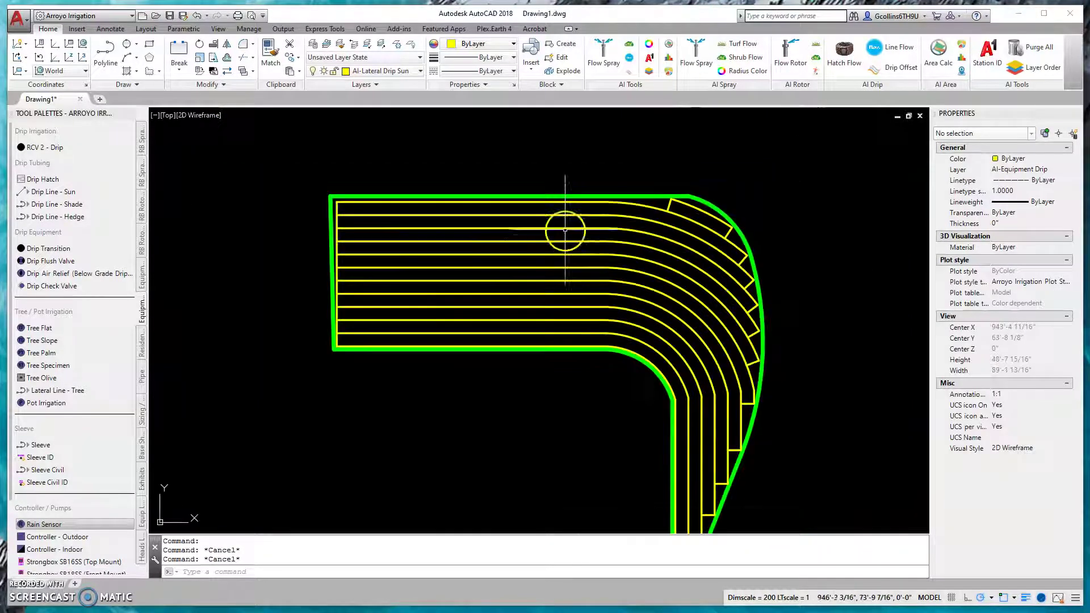
pyautogui.moveTo(564, 231); pyautogui.dragTo(539, 257, button='middle')
# Step: Draw a vertical supply polyline down through the bed on layer AI-Lateral RW Buried
pyautogui.write('pl')
pyautogui.press('Return')
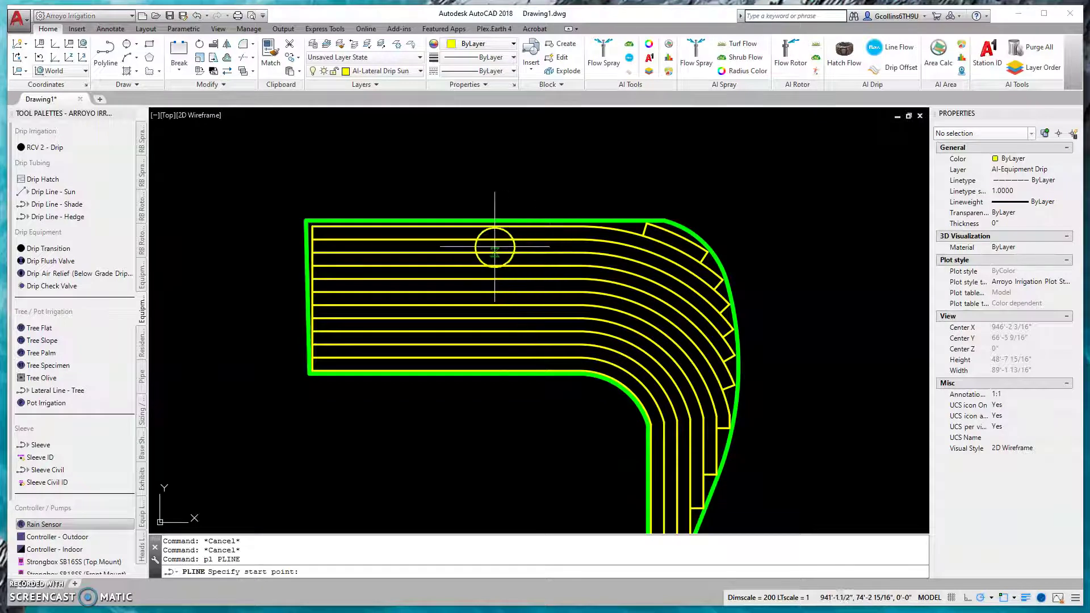
pyautogui.click(495, 225)
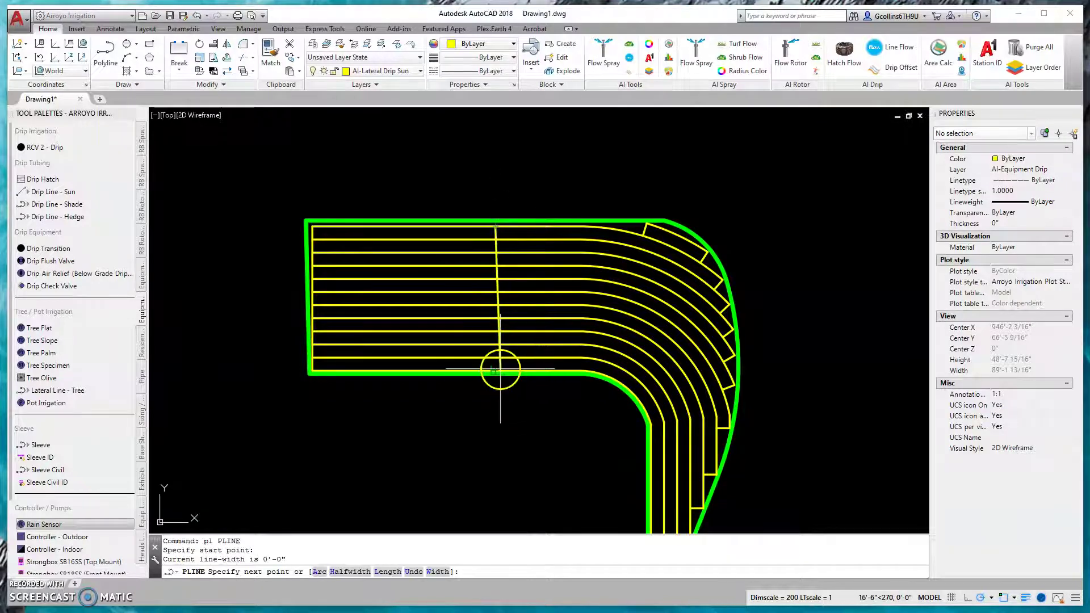
pyautogui.click(495, 401)
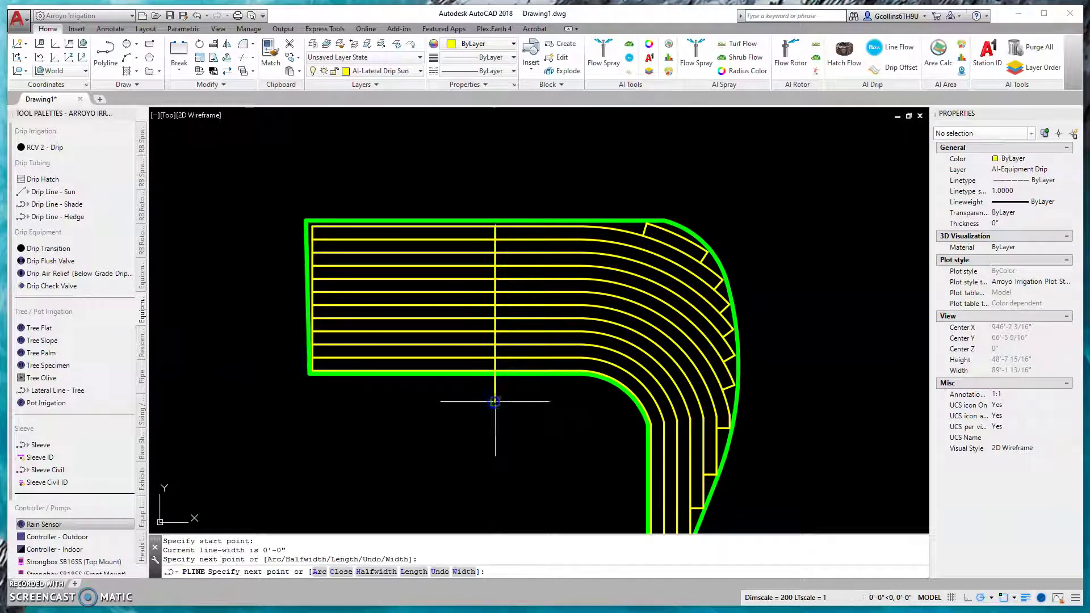
pyautogui.press('Escape')
pyautogui.click(499, 415)
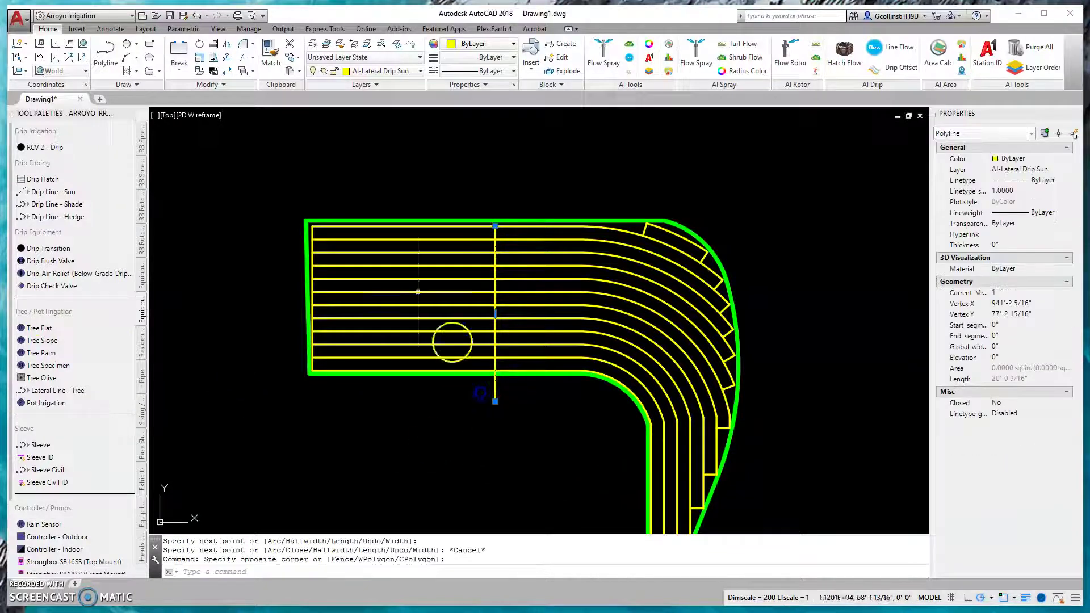
pyautogui.click(380, 70)
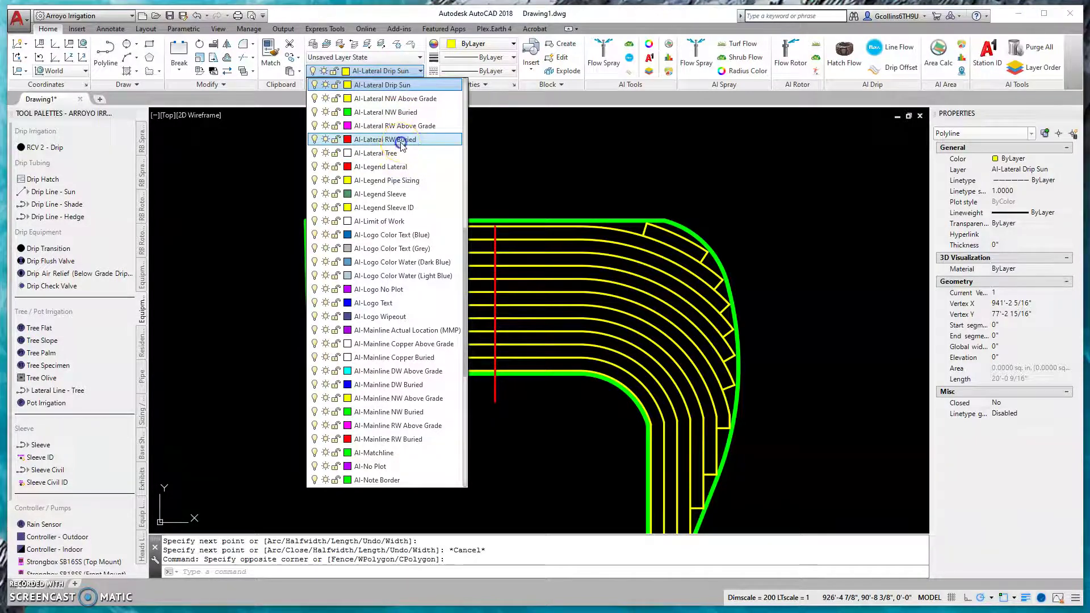
pyautogui.click(340, 140)
# Step: Insert the RCV 2 - Drip valve from the tool palette at the line's lower end
pyautogui.click(23, 148)
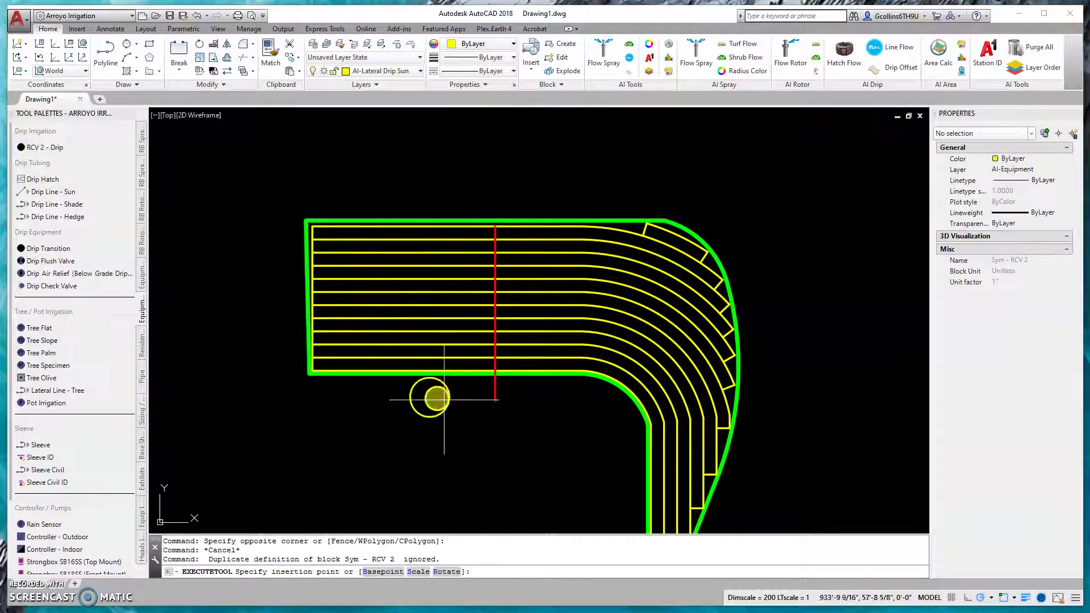
pyautogui.click(495, 401)
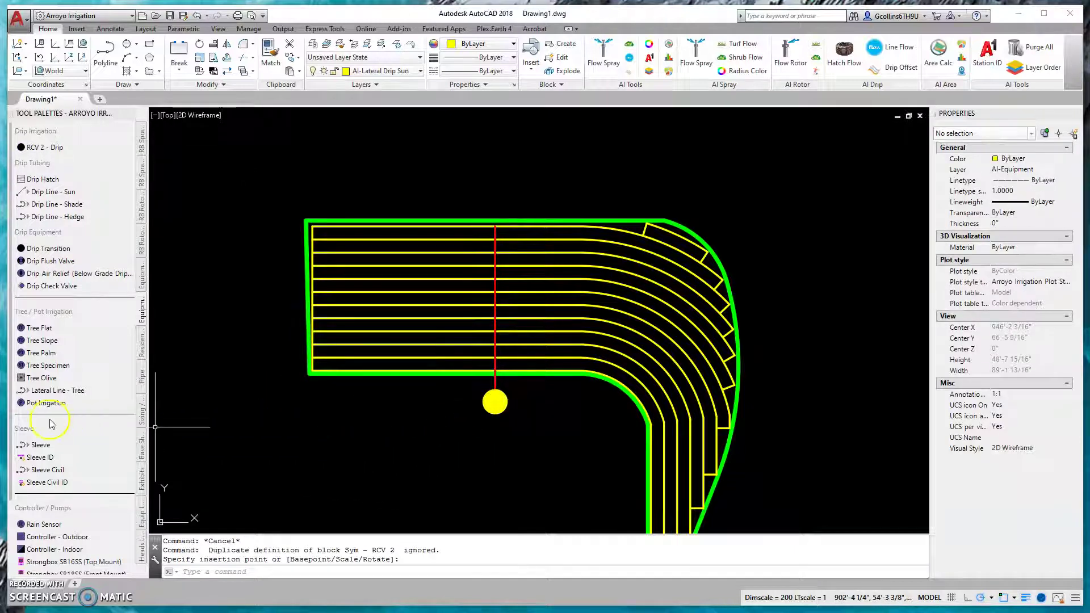
pyautogui.click(62, 261)
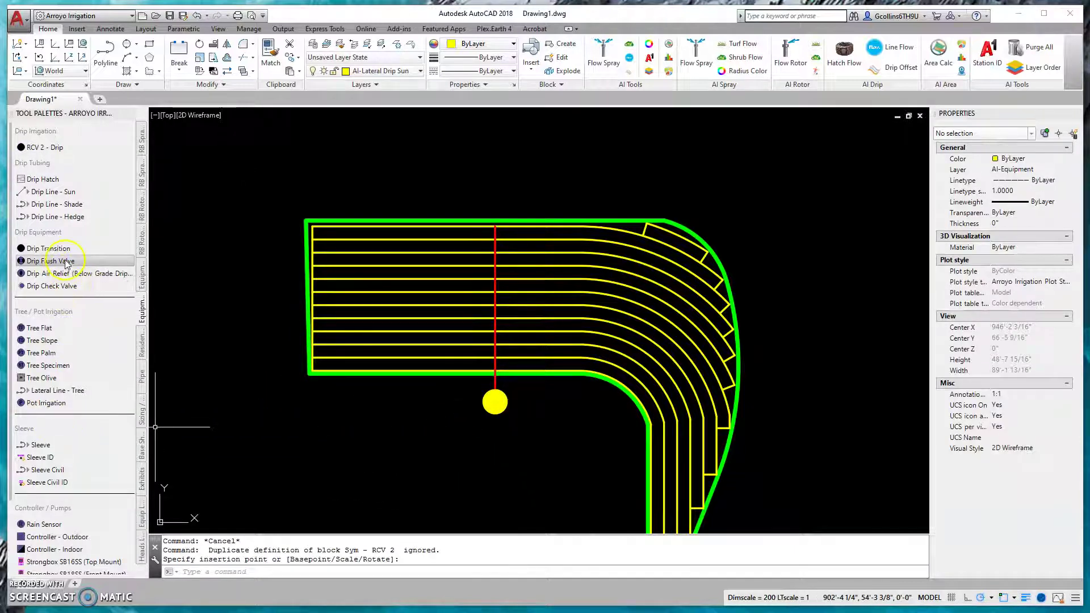
pyautogui.scroll(5, 321, 371)
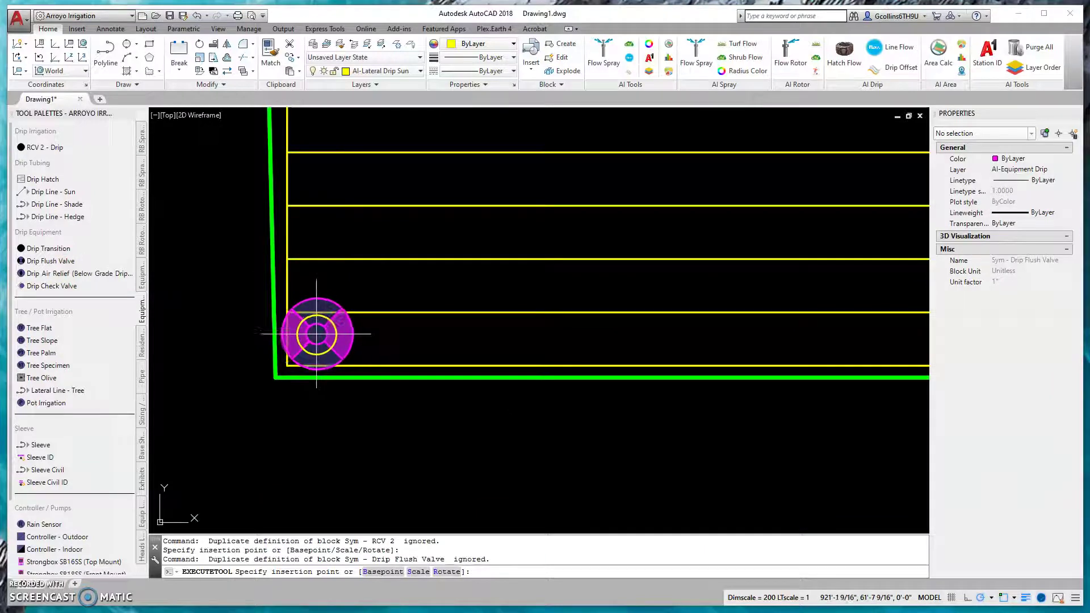
# Step: Place a Drip Flush Valve at the bed's bottom-left corner and bring its lower tip into view
pyautogui.click(314, 332)
pyautogui.scroll(-5, 398, 435)
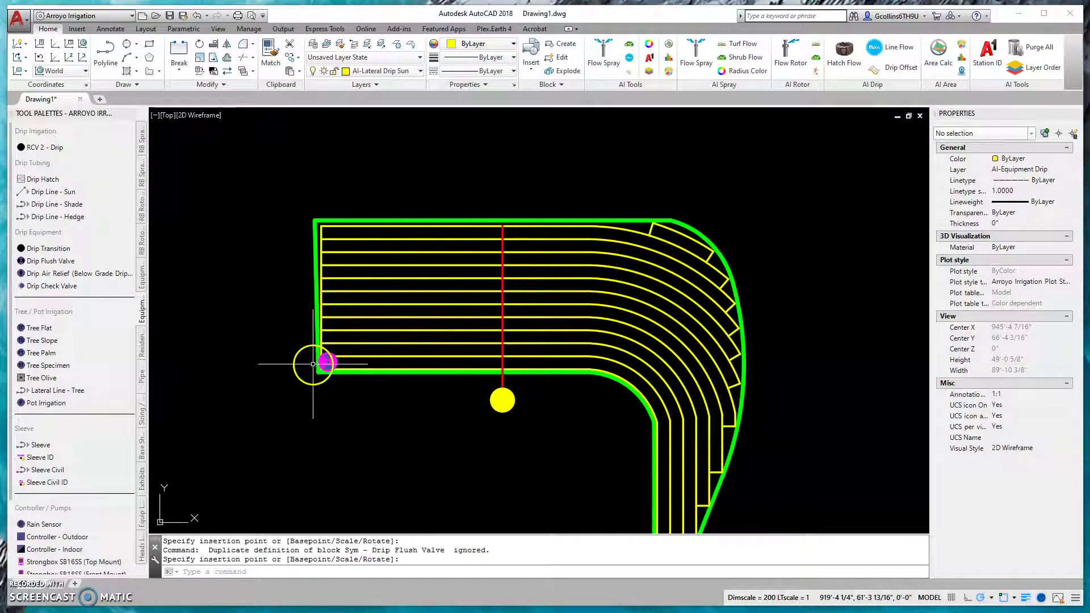
pyautogui.moveTo(438, 339)
pyautogui.mouseDown(button='middle')
pyautogui.moveTo(434, 221)
pyautogui.moveTo(394, 139)
pyautogui.mouseUp(button='middle')
pyautogui.scroll(5, 627, 445)
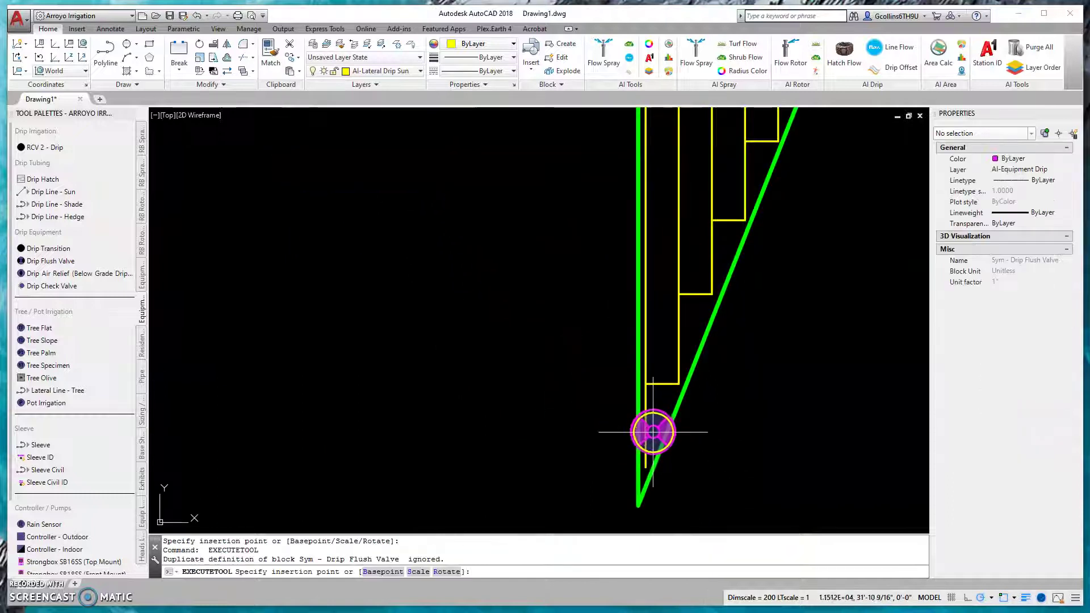
pyautogui.scroll(-5, 647, 440)
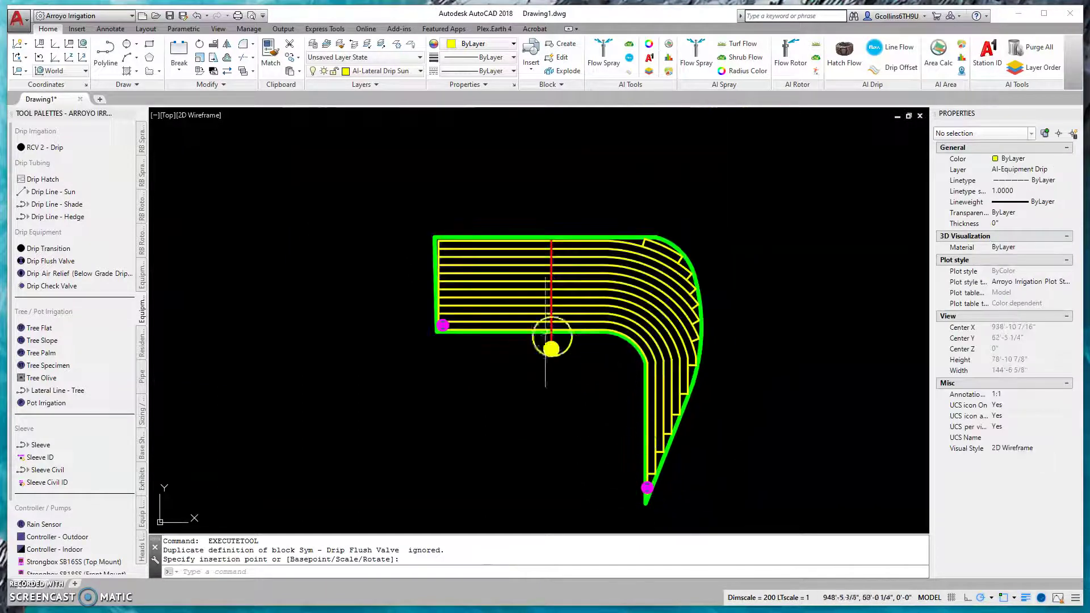
pyautogui.scroll(2, 537, 389)
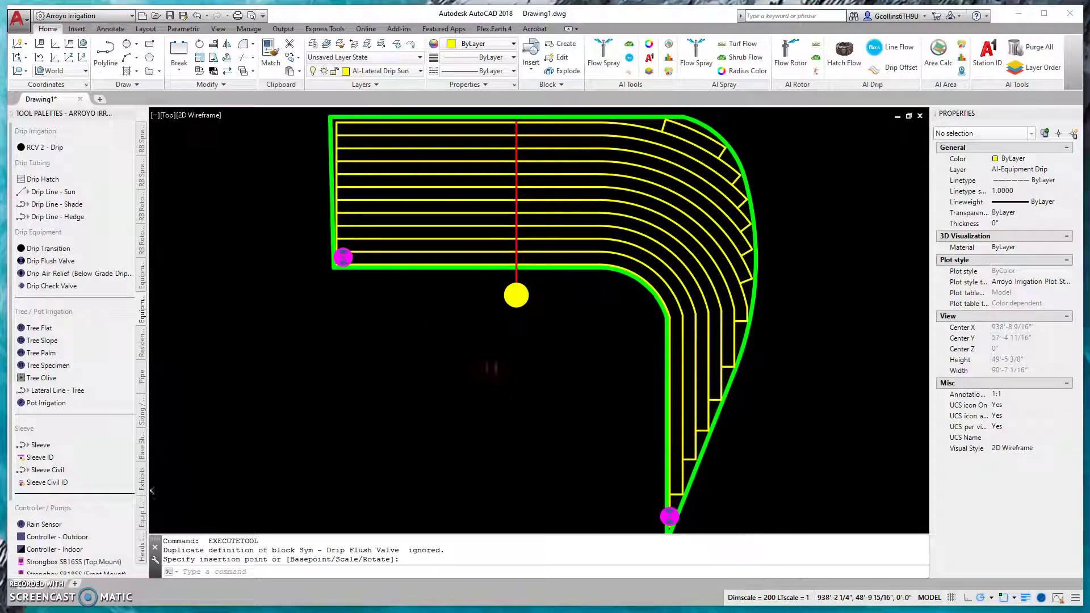
pyautogui.scroll(-2, 465, 374)
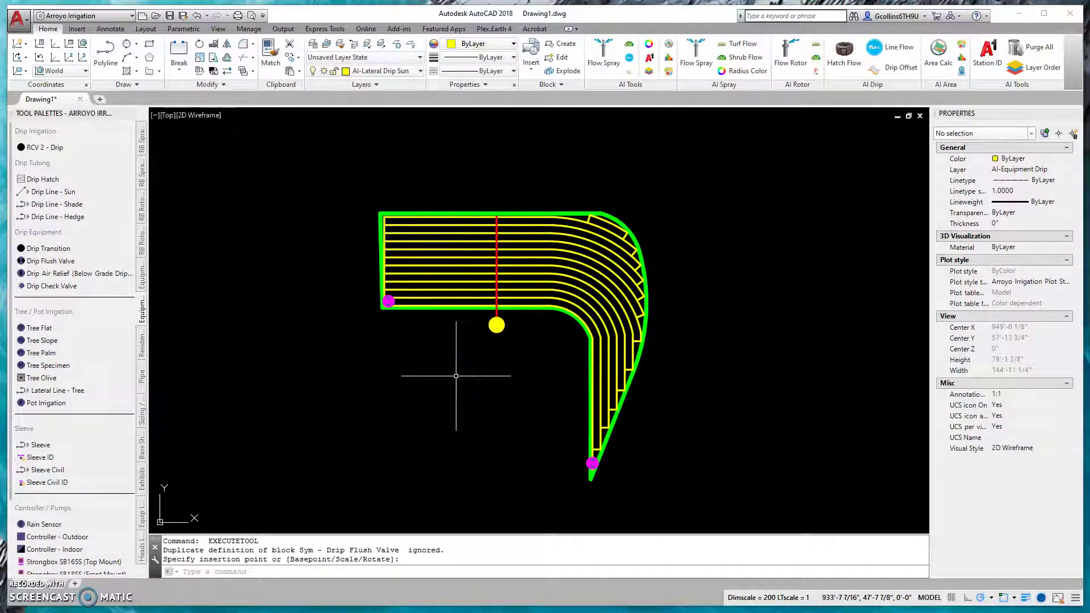